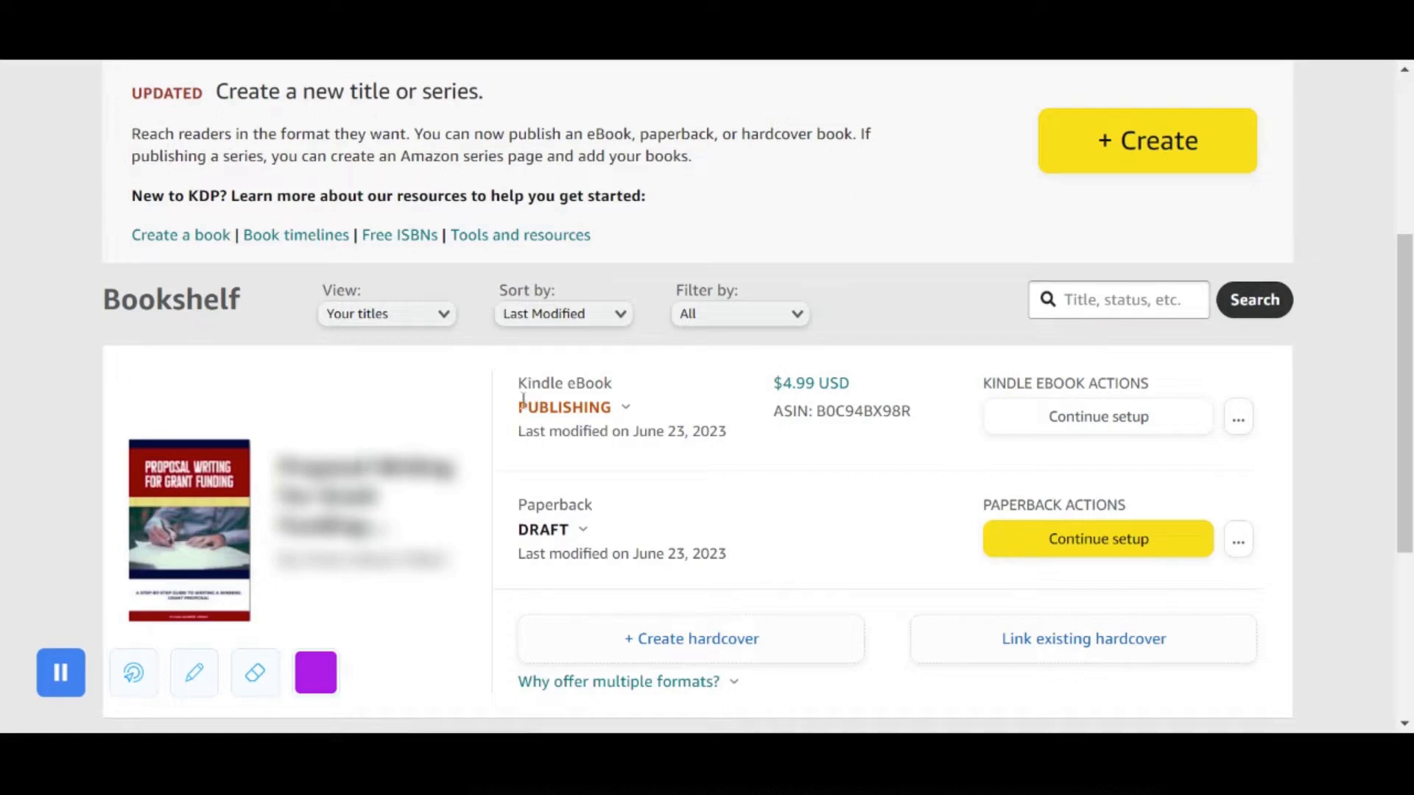
Step: Continue the setup of the draft paperback edition of "Proposal Writing for Grant Funding"
mouse_move(626, 410)
mouse_move(582, 532)
left_click(1171, 558)
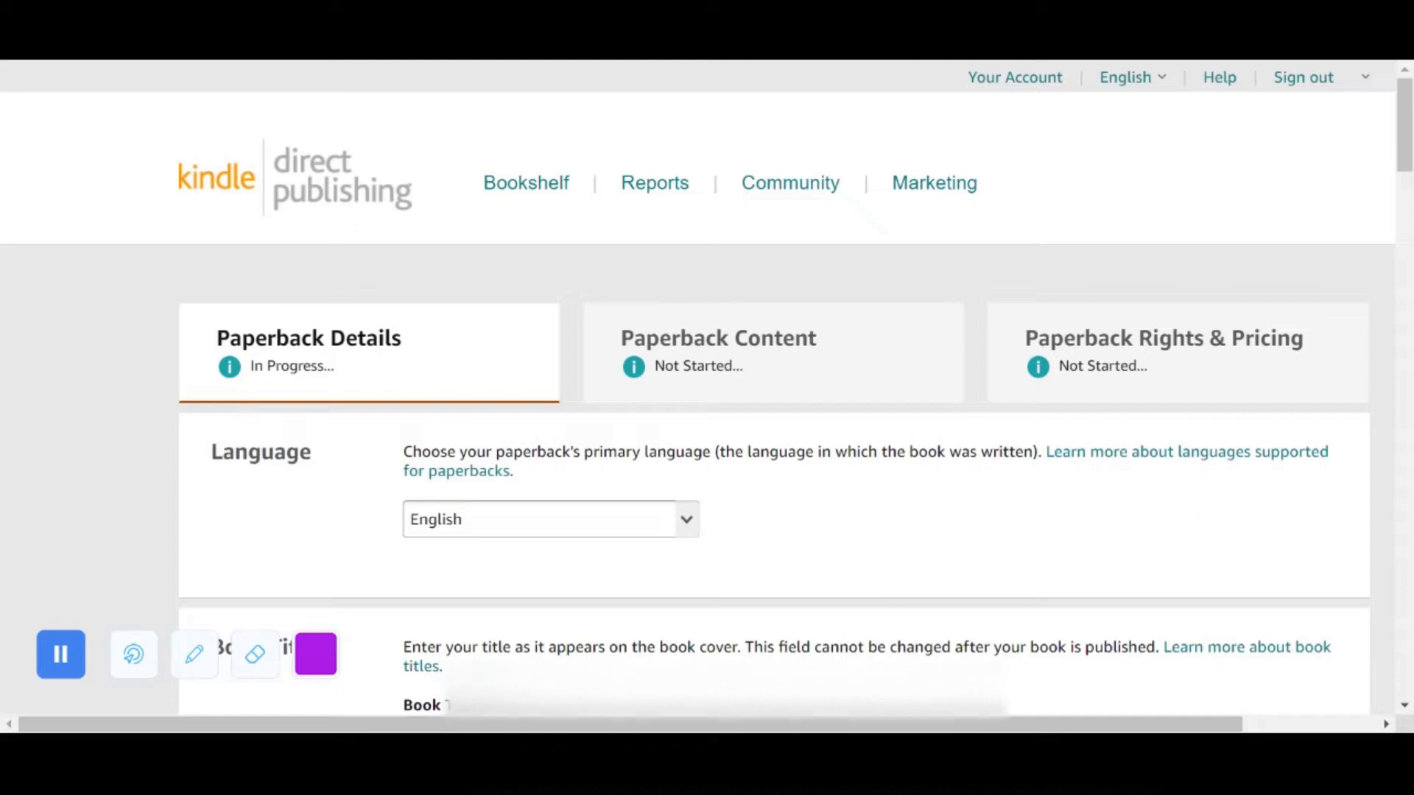
Step: Review the prefilled paperback details, from language, title, author and description through to publishing rights, audience and primary marketplace
scroll(768, 366, "down", 1)
scroll(768, 368, "down", 4)
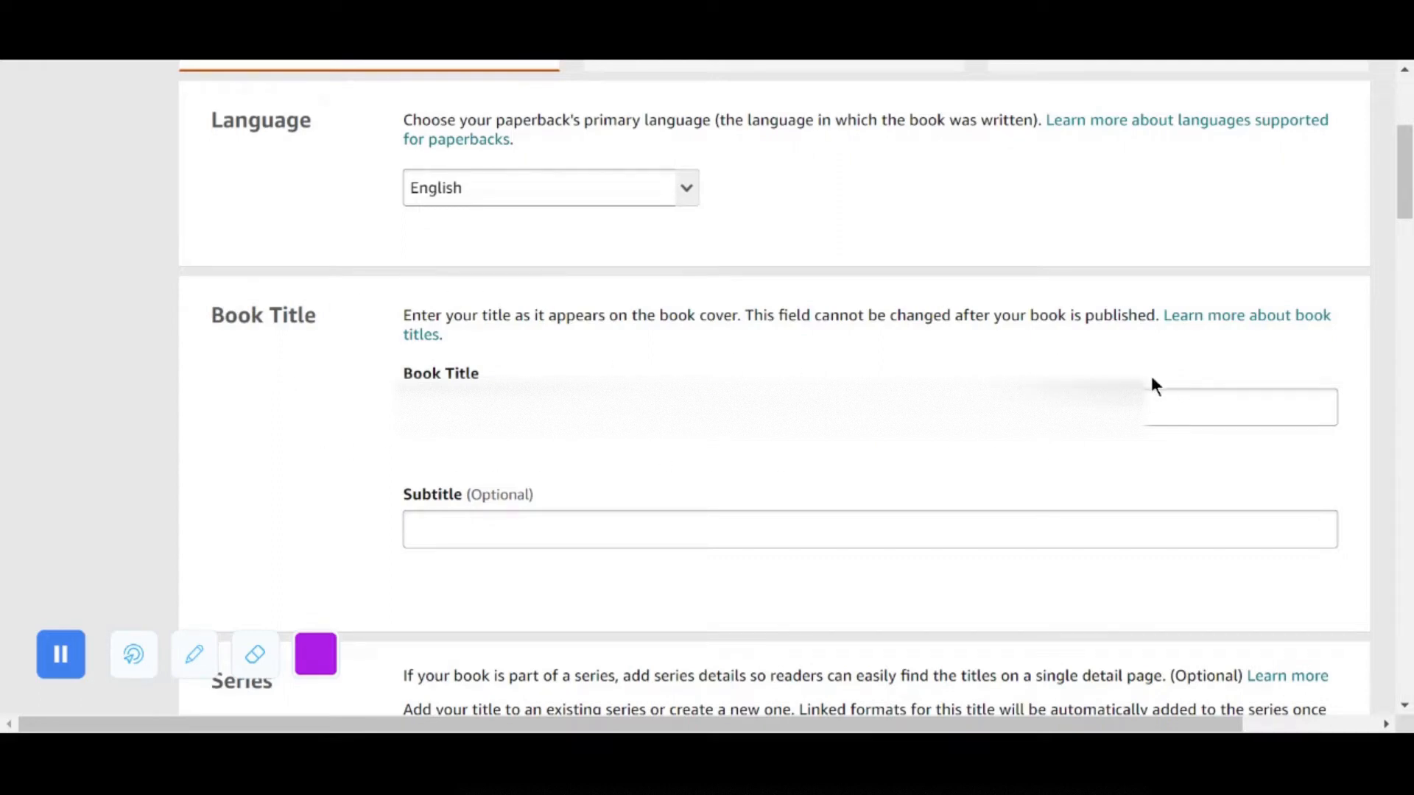
scroll(1153, 385, "down", 7)
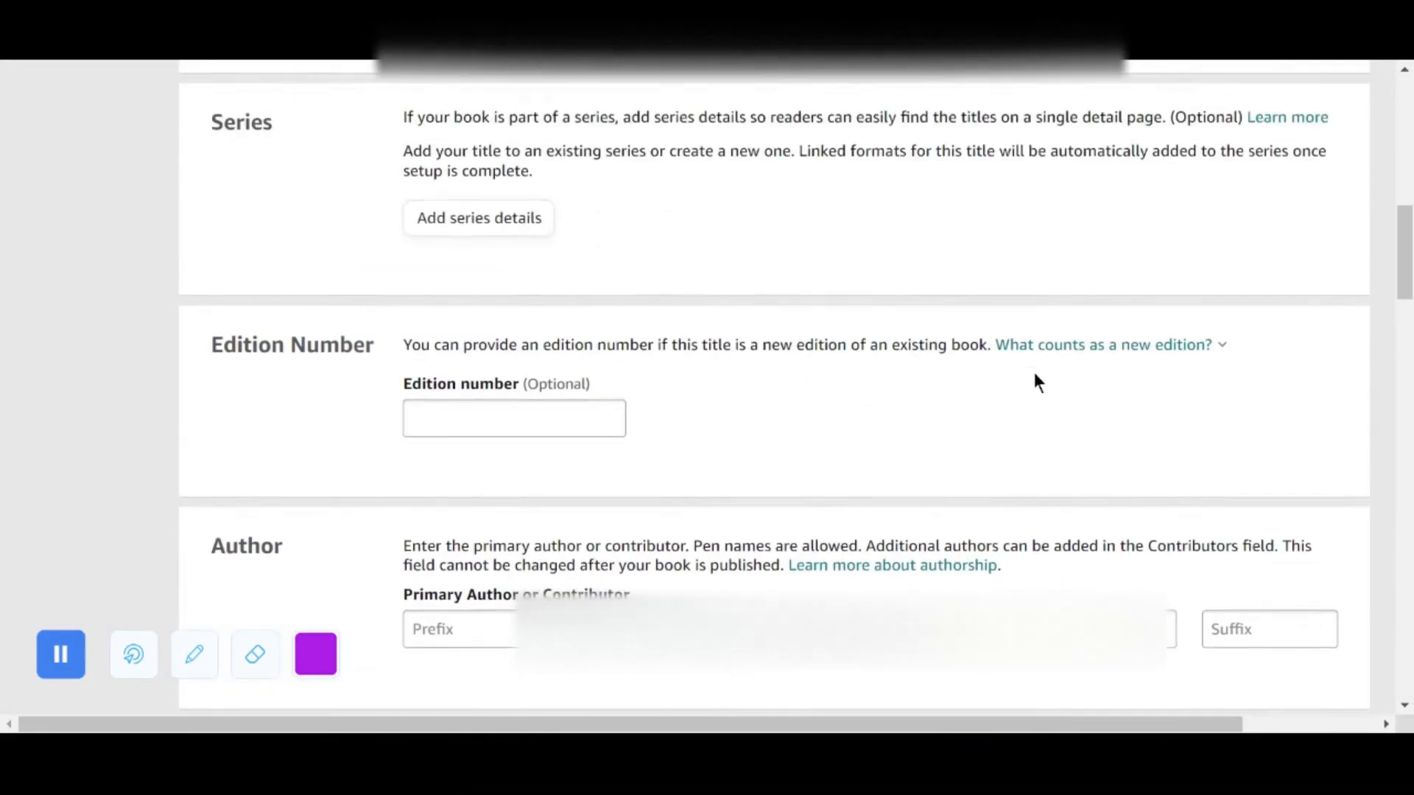
scroll(736, 360, "down", 4)
scroll(1318, 379, "down", 2)
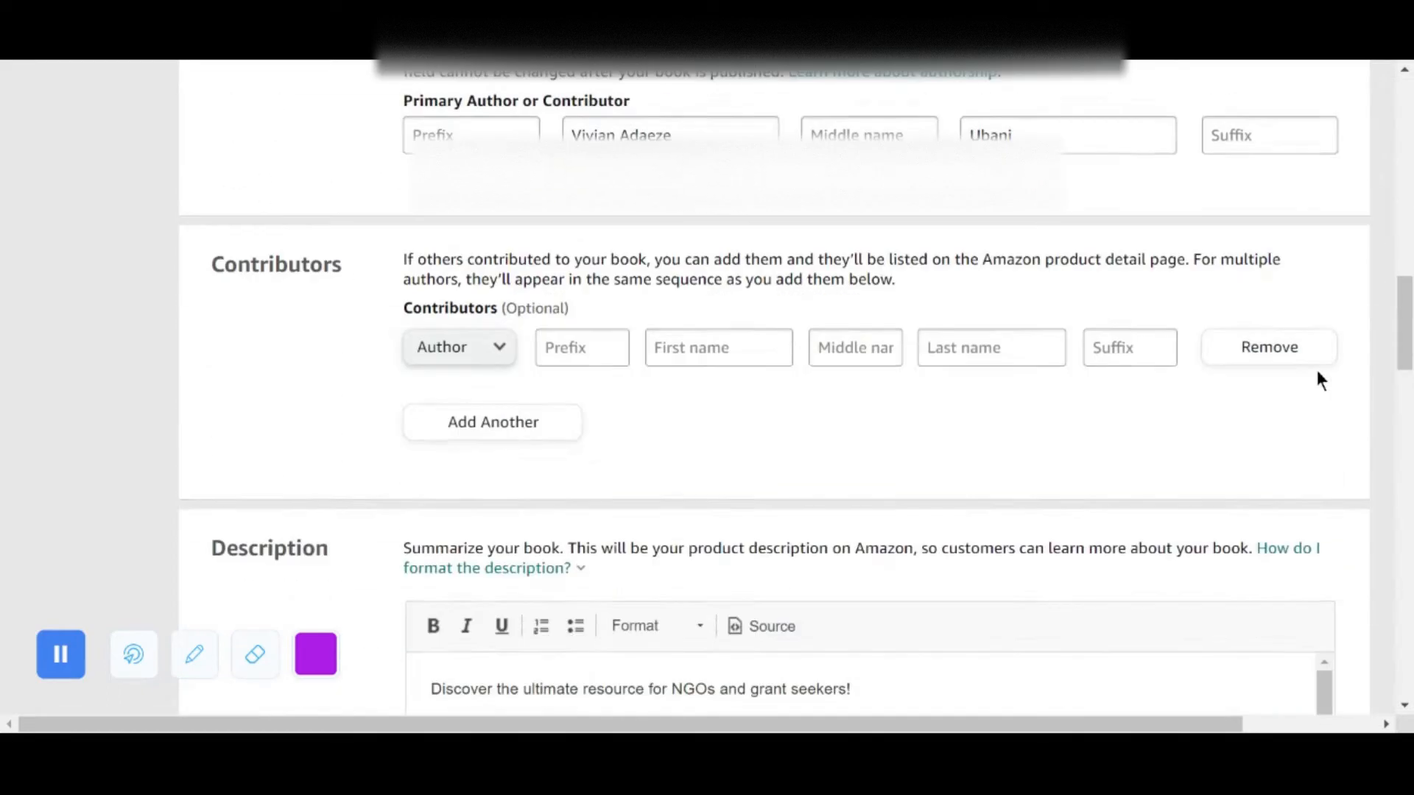
scroll(1317, 372, "down", 4)
scroll(290, 389, "down", 3)
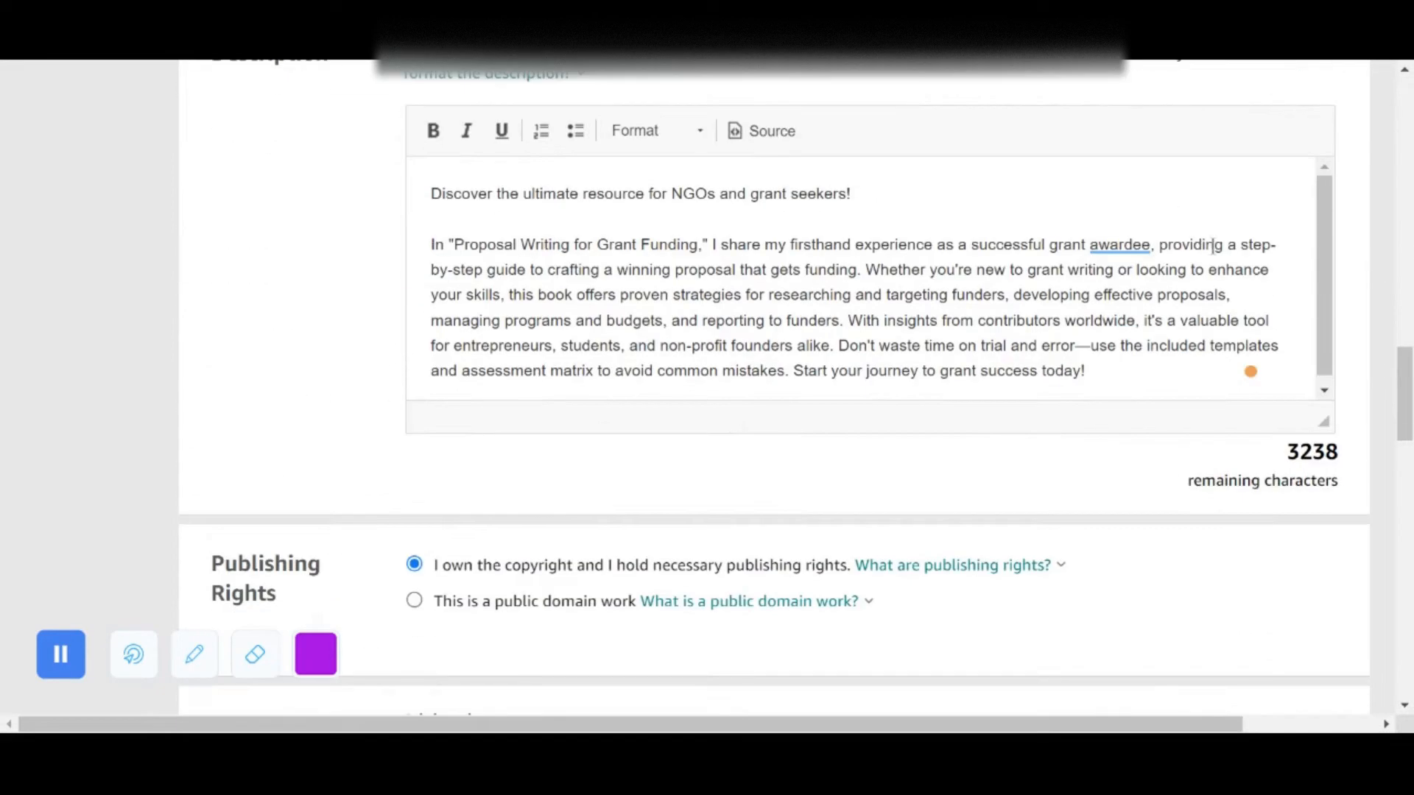
scroll(729, 397, "down", 1)
scroll(780, 385, "down", 3)
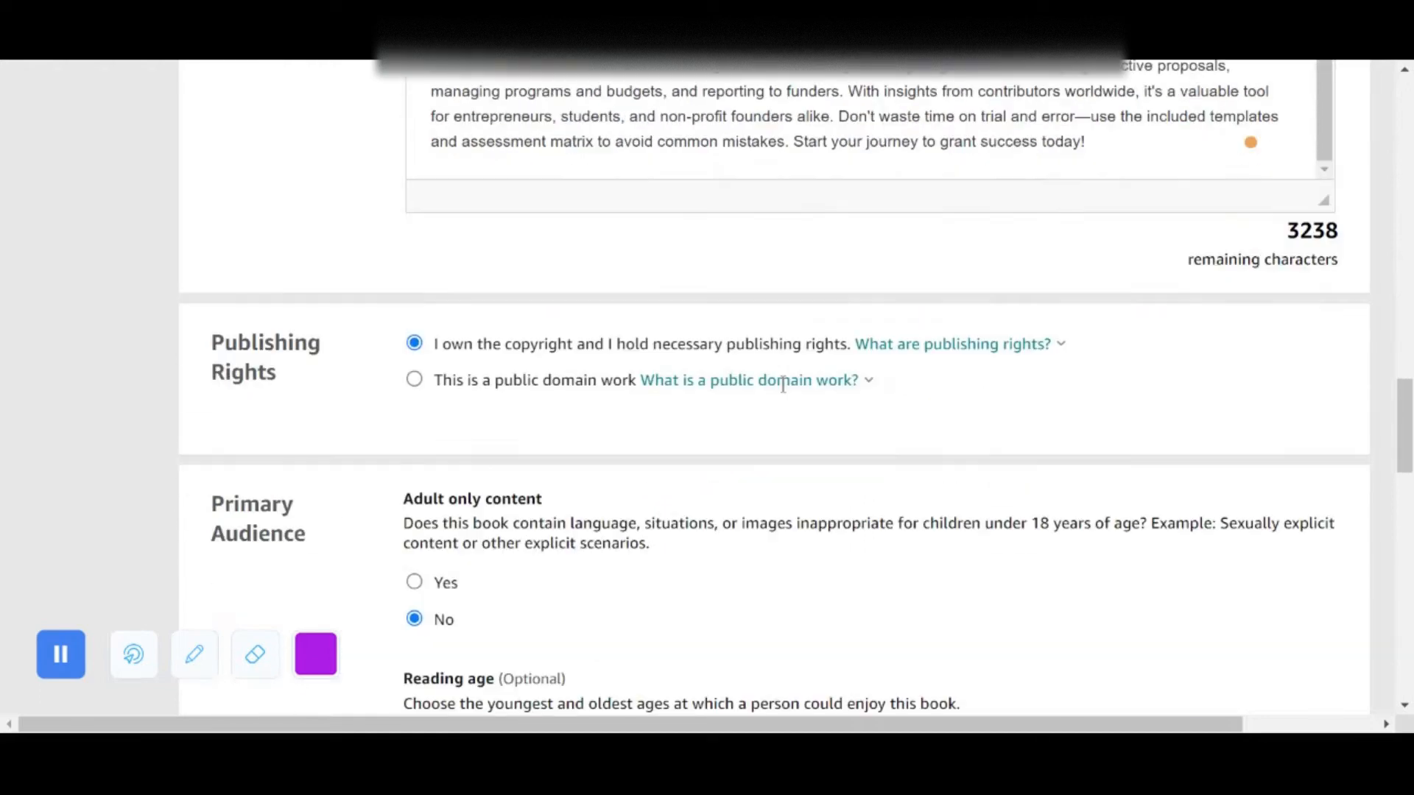
scroll(809, 313, "down", 4)
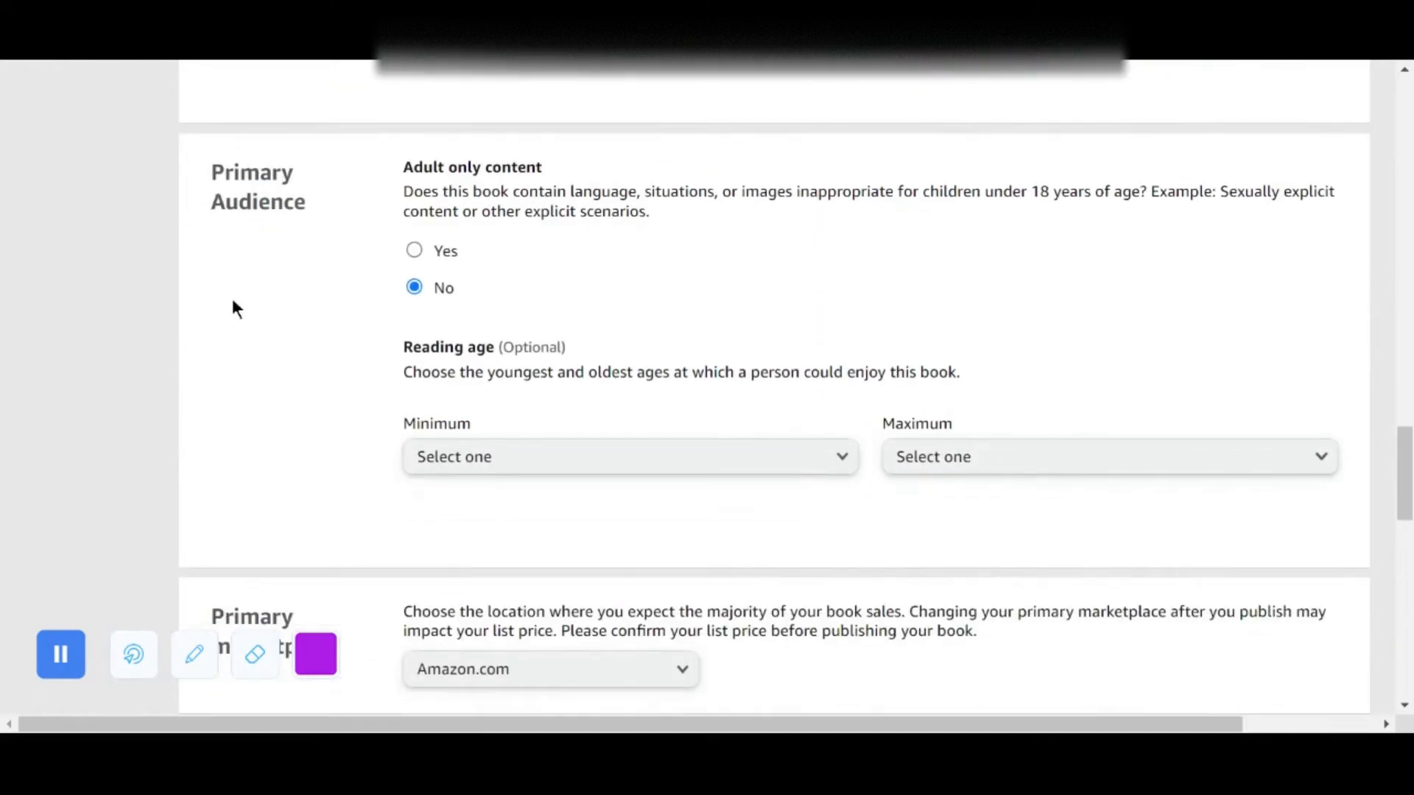
scroll(795, 278, "down", 4)
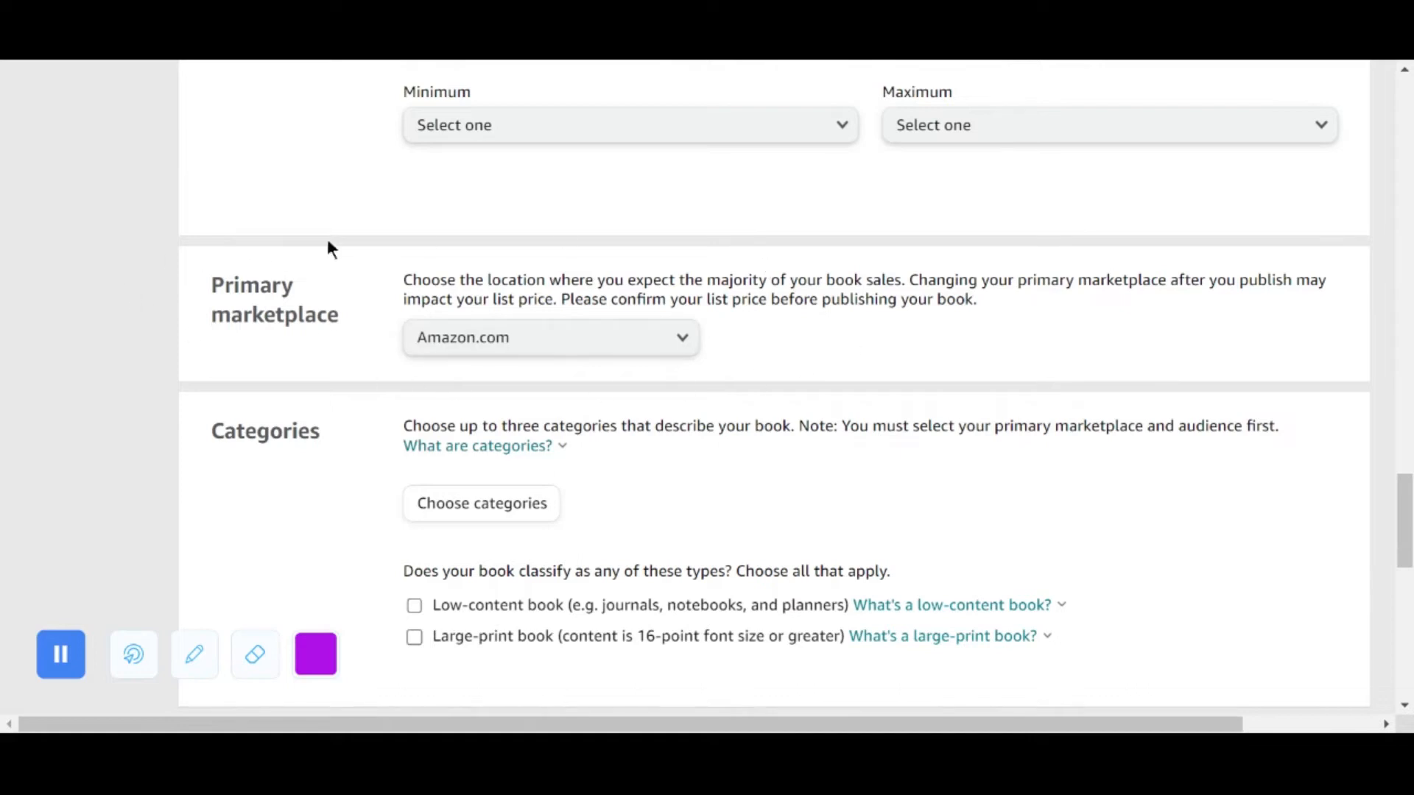
Step: Keep Amazon.com as the primary marketplace and open the category selection for the paperback
left_click(557, 348)
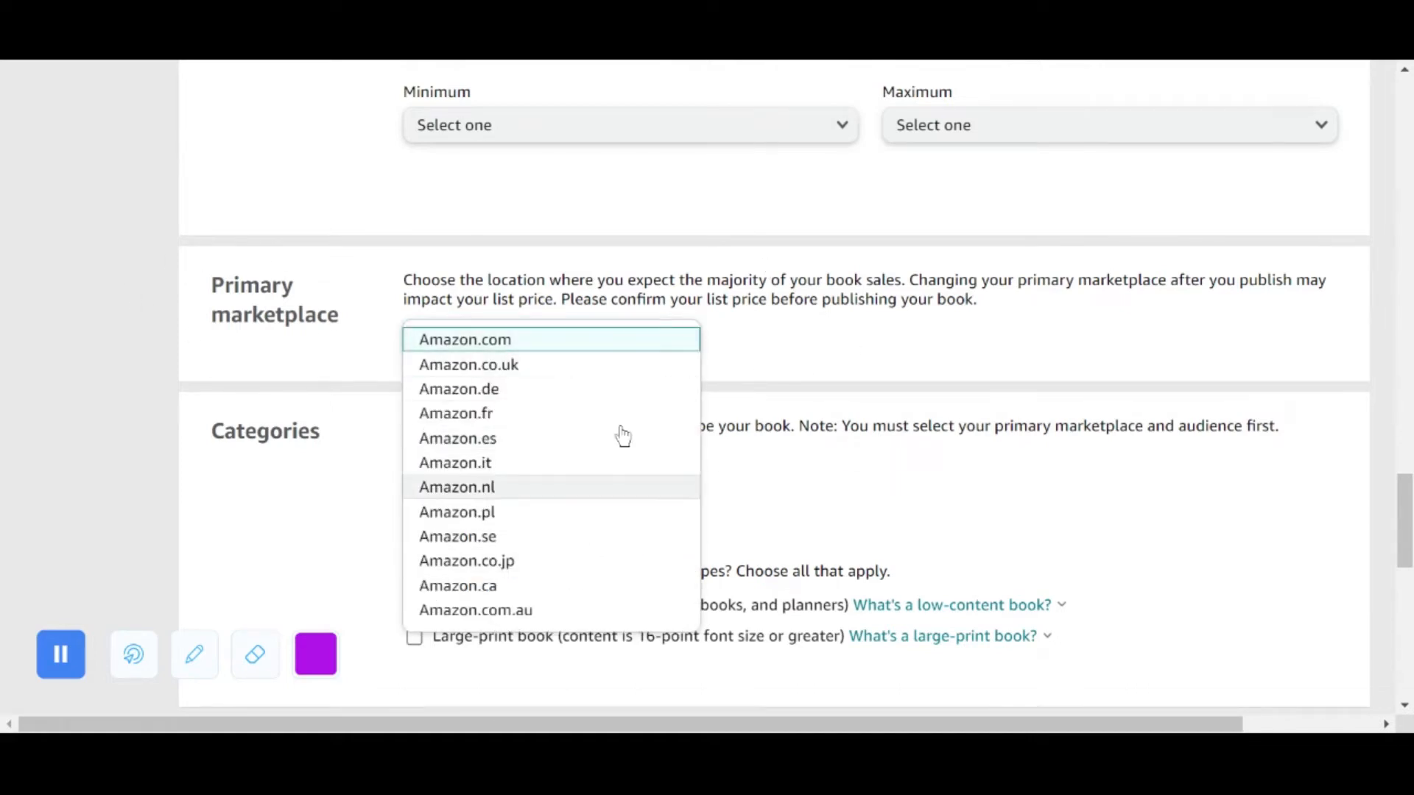
left_click(726, 337)
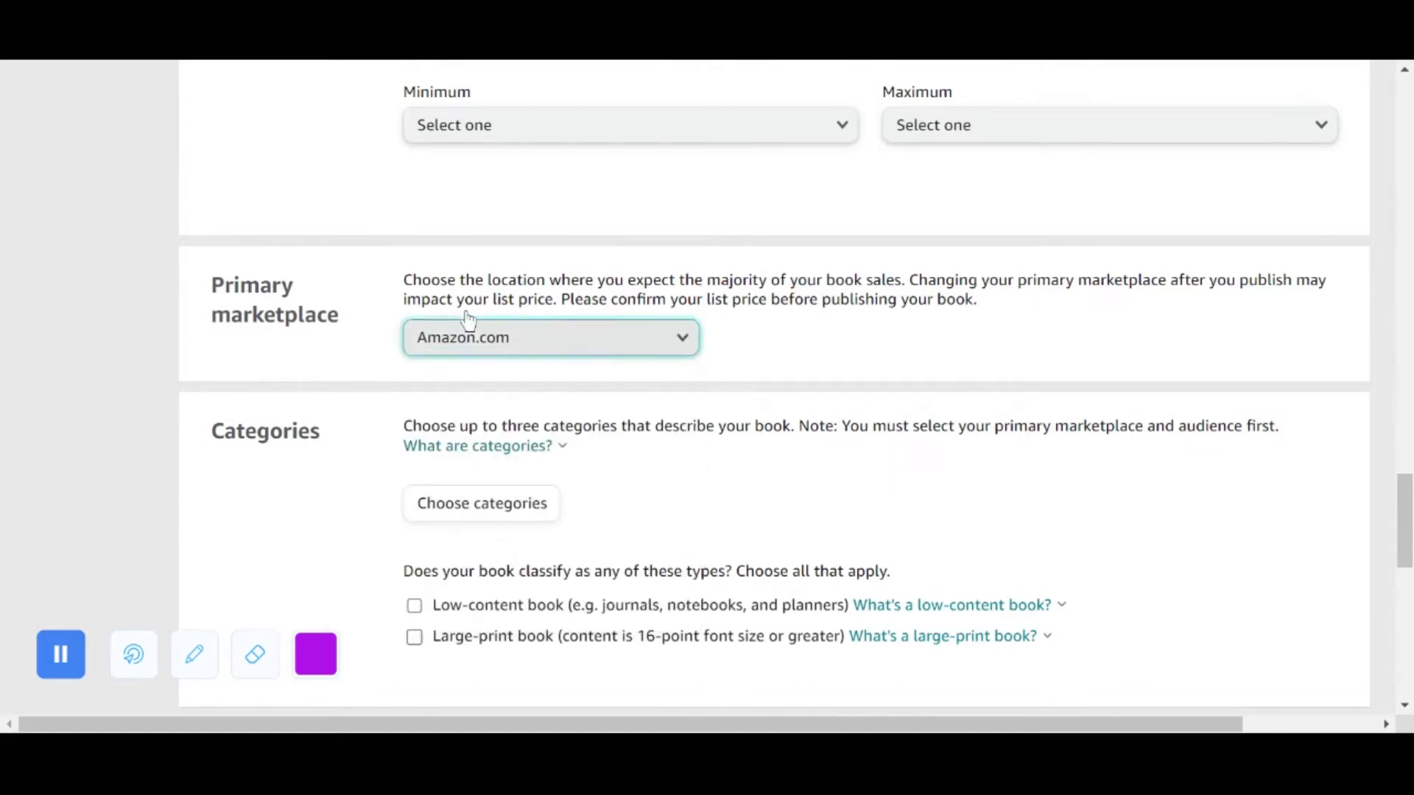
scroll(590, 230, "down", 4)
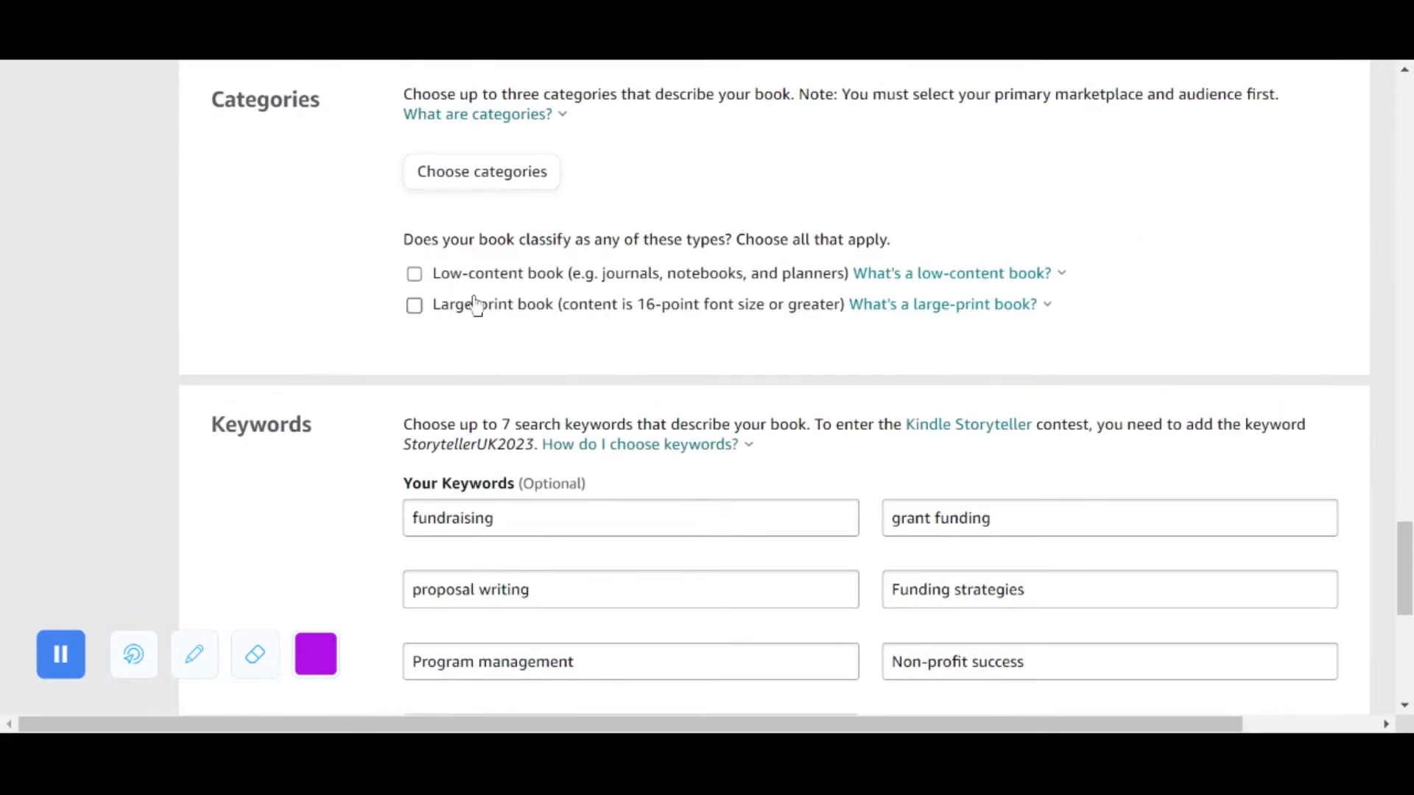
scroll(475, 305, "up", 1)
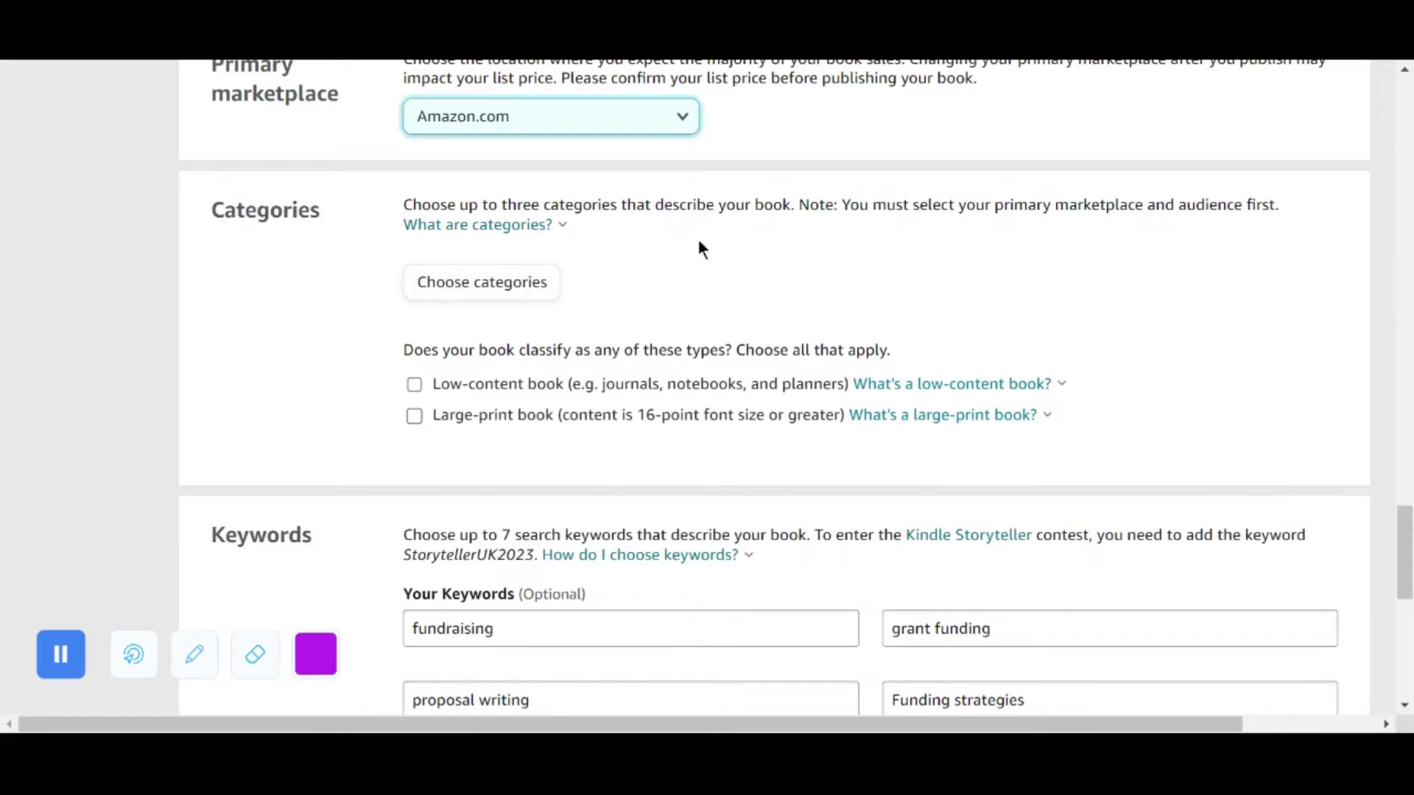
left_click(467, 297)
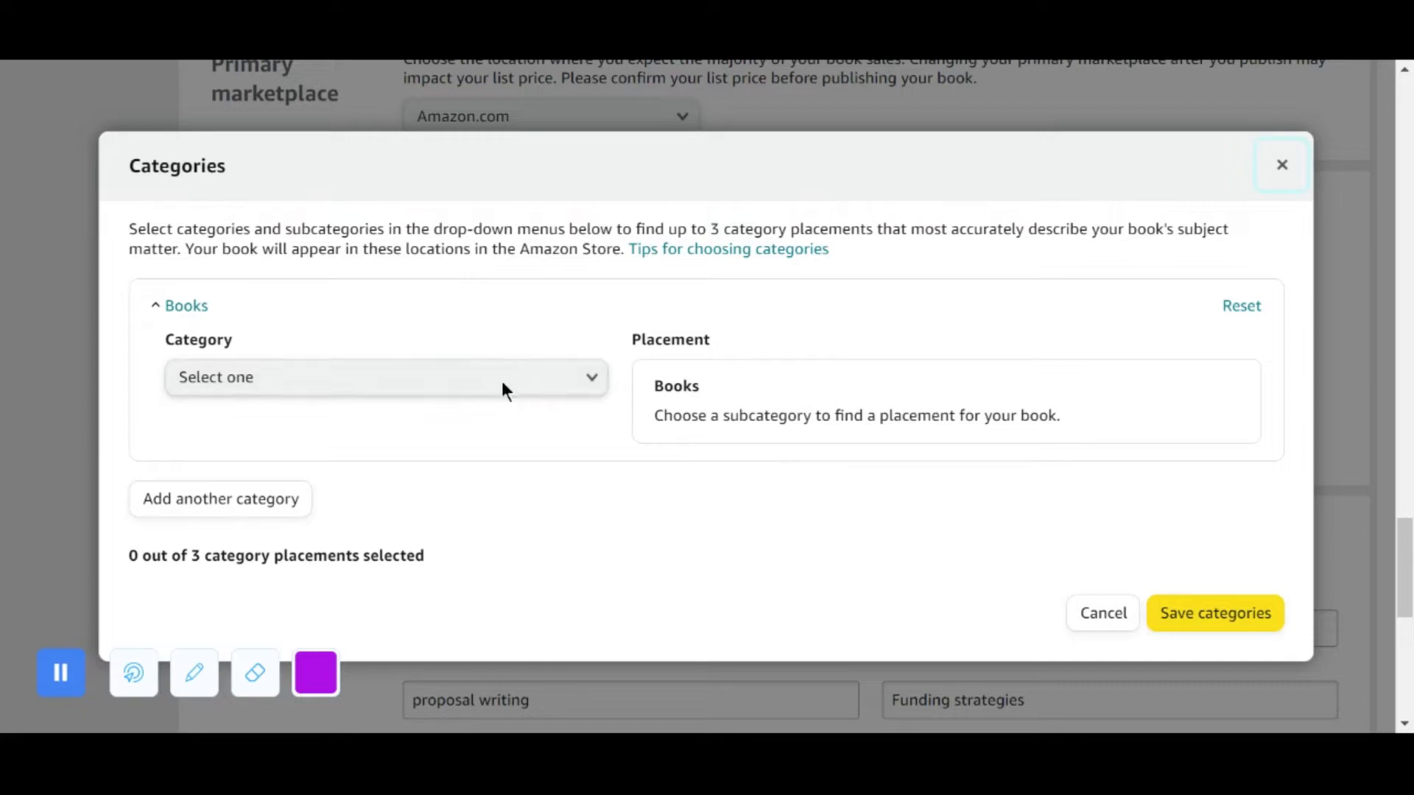
Step: Look through the full list of main book categories without selecting one
left_click(533, 378)
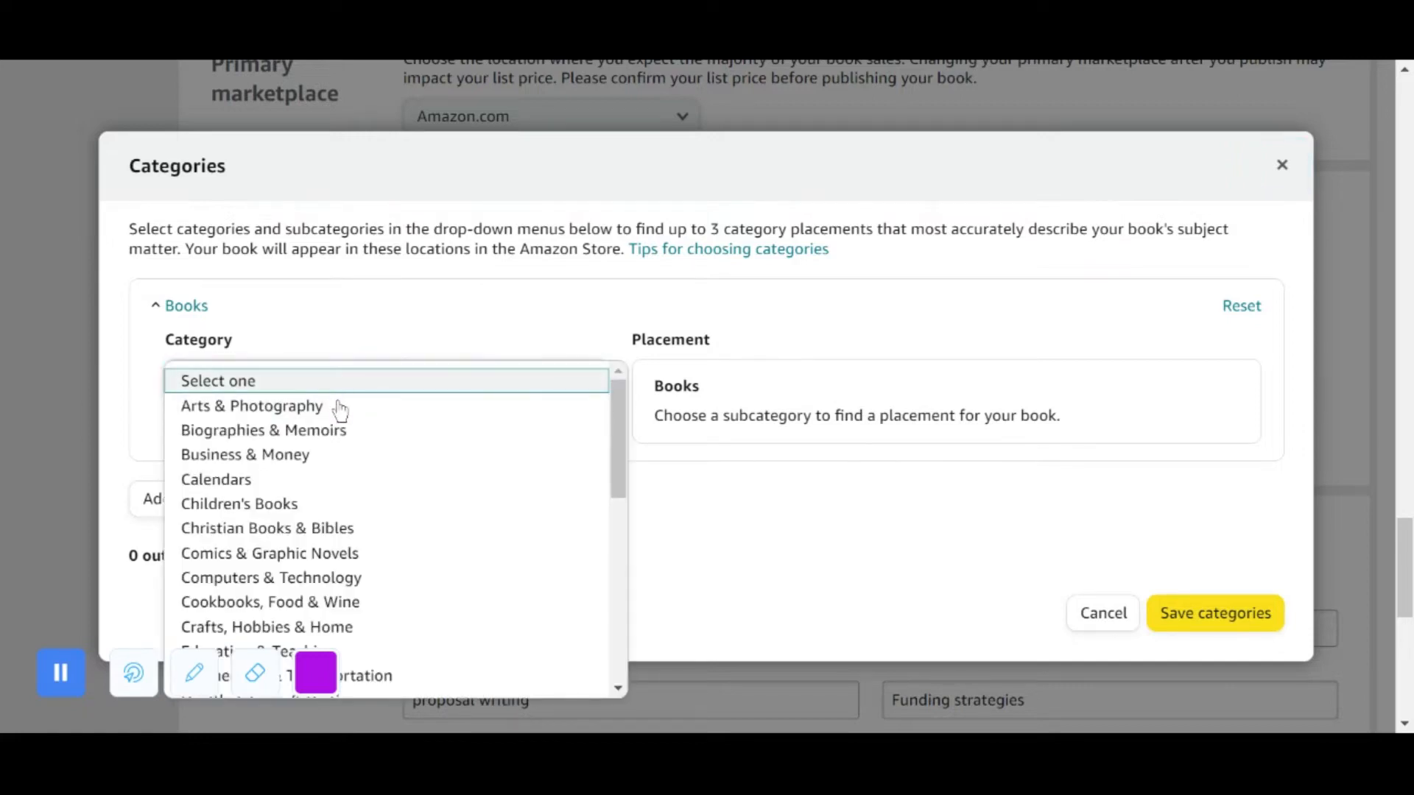
scroll(342, 442, "down", 3)
scroll(344, 452, "down", 3)
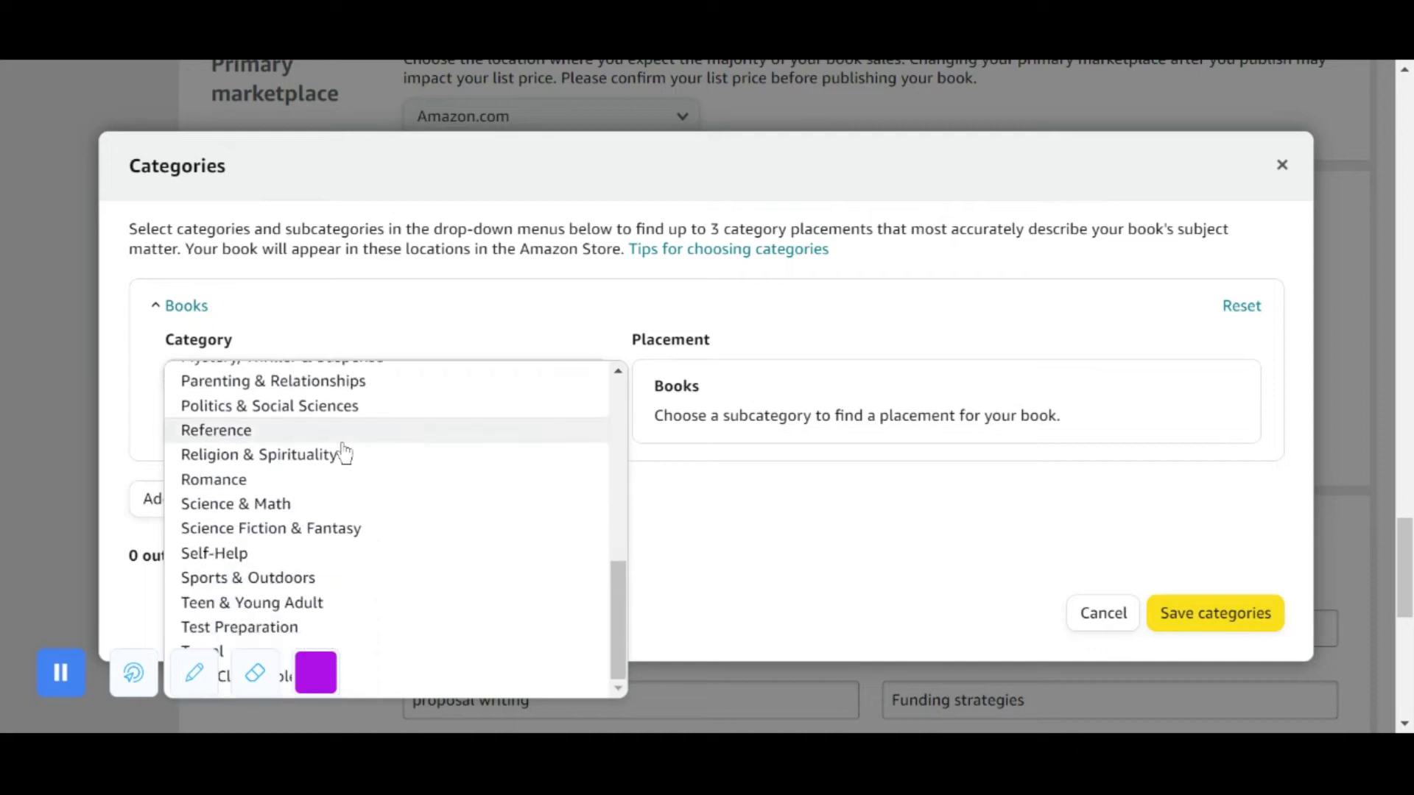
scroll(344, 452, "down", 2)
scroll(285, 479, "up", 3)
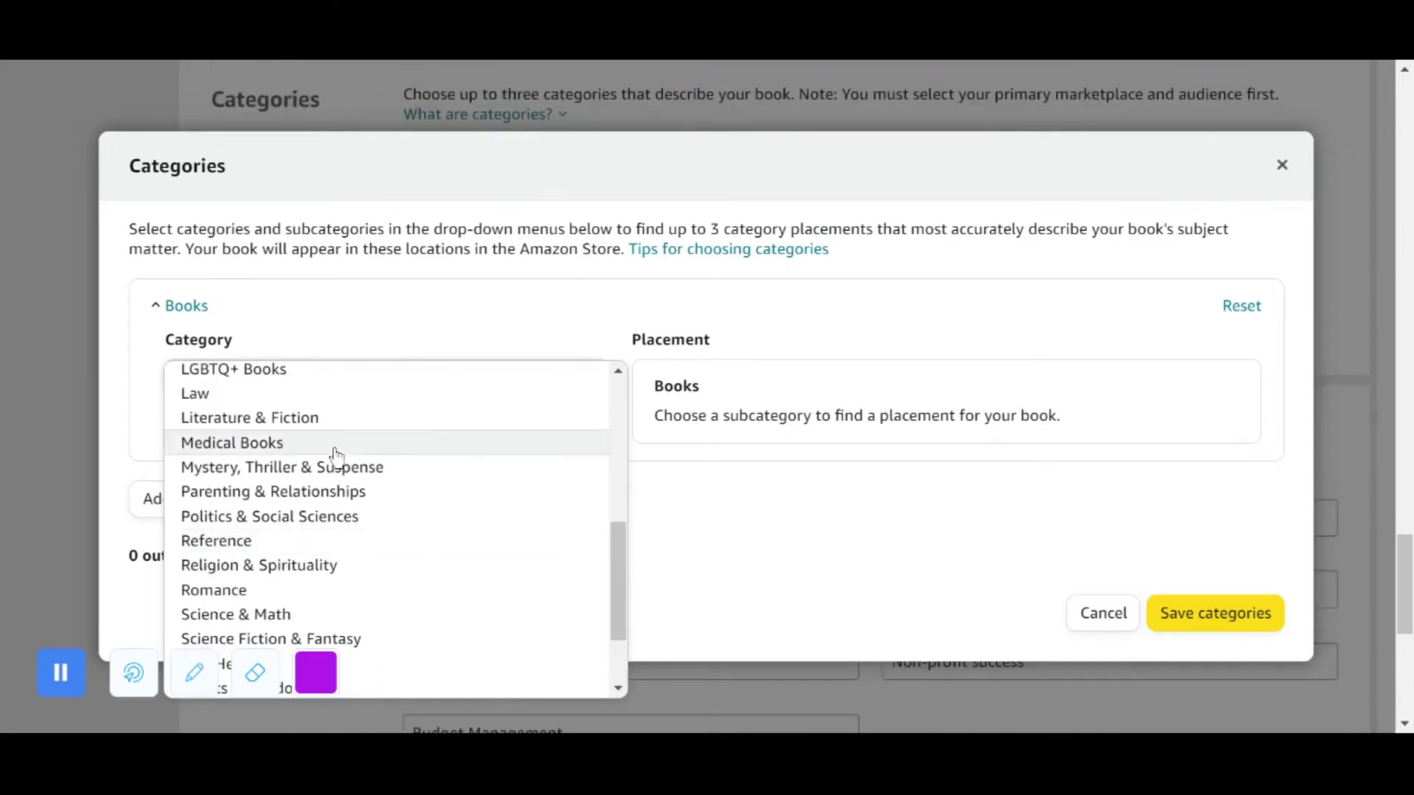
scroll(287, 484, "down", 1)
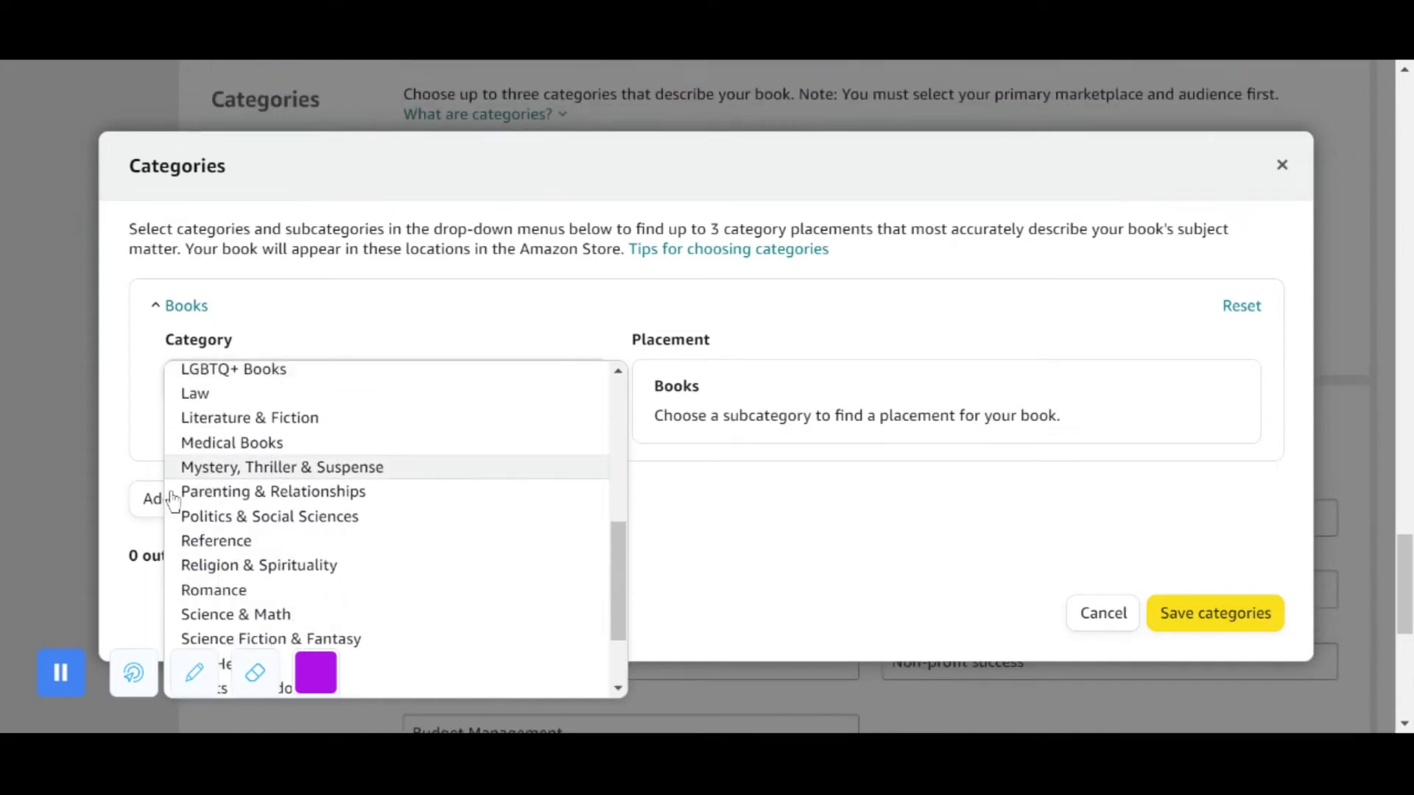
scroll(287, 490, "down", 1)
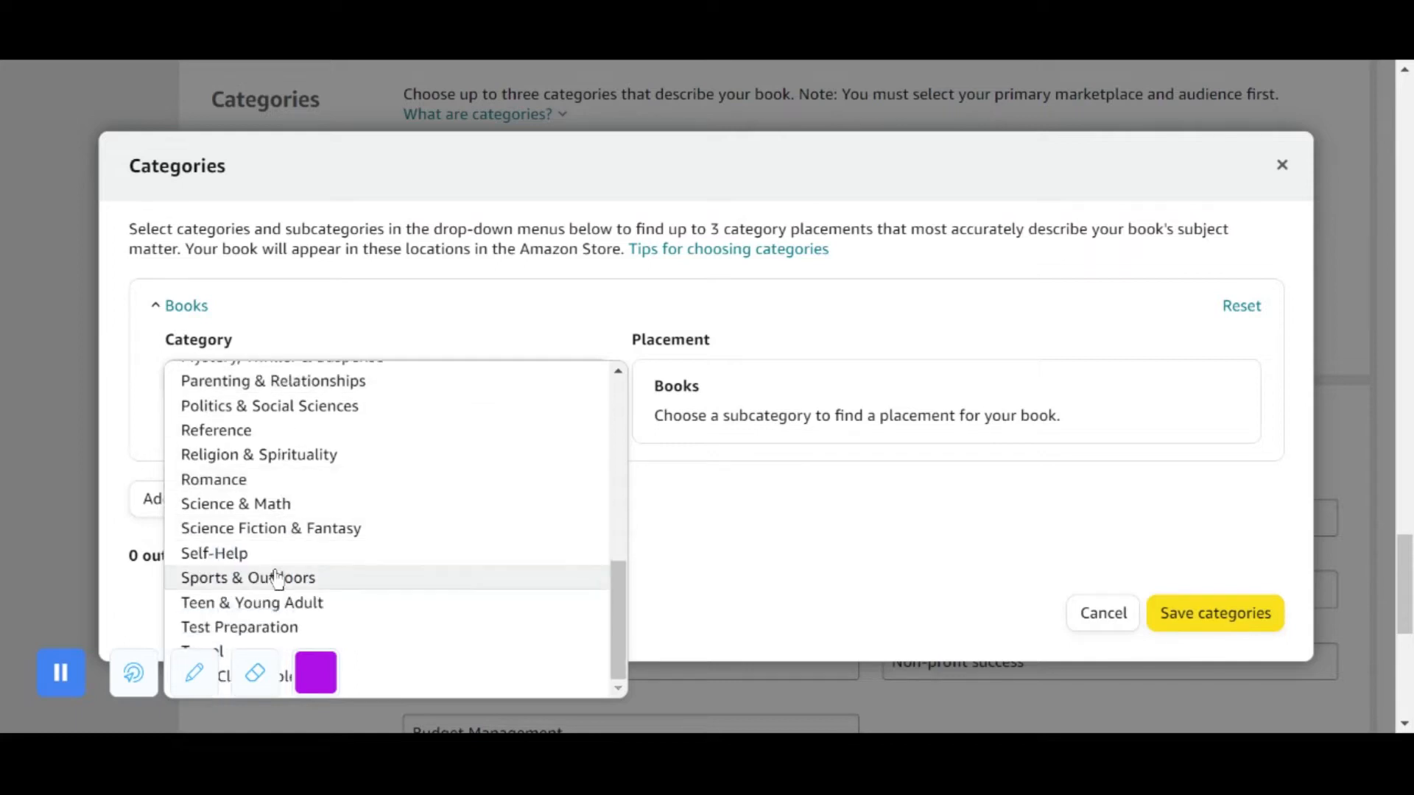
scroll(279, 520, "down", 3)
scroll(285, 567, "up", 3)
scroll(283, 567, "down", 3)
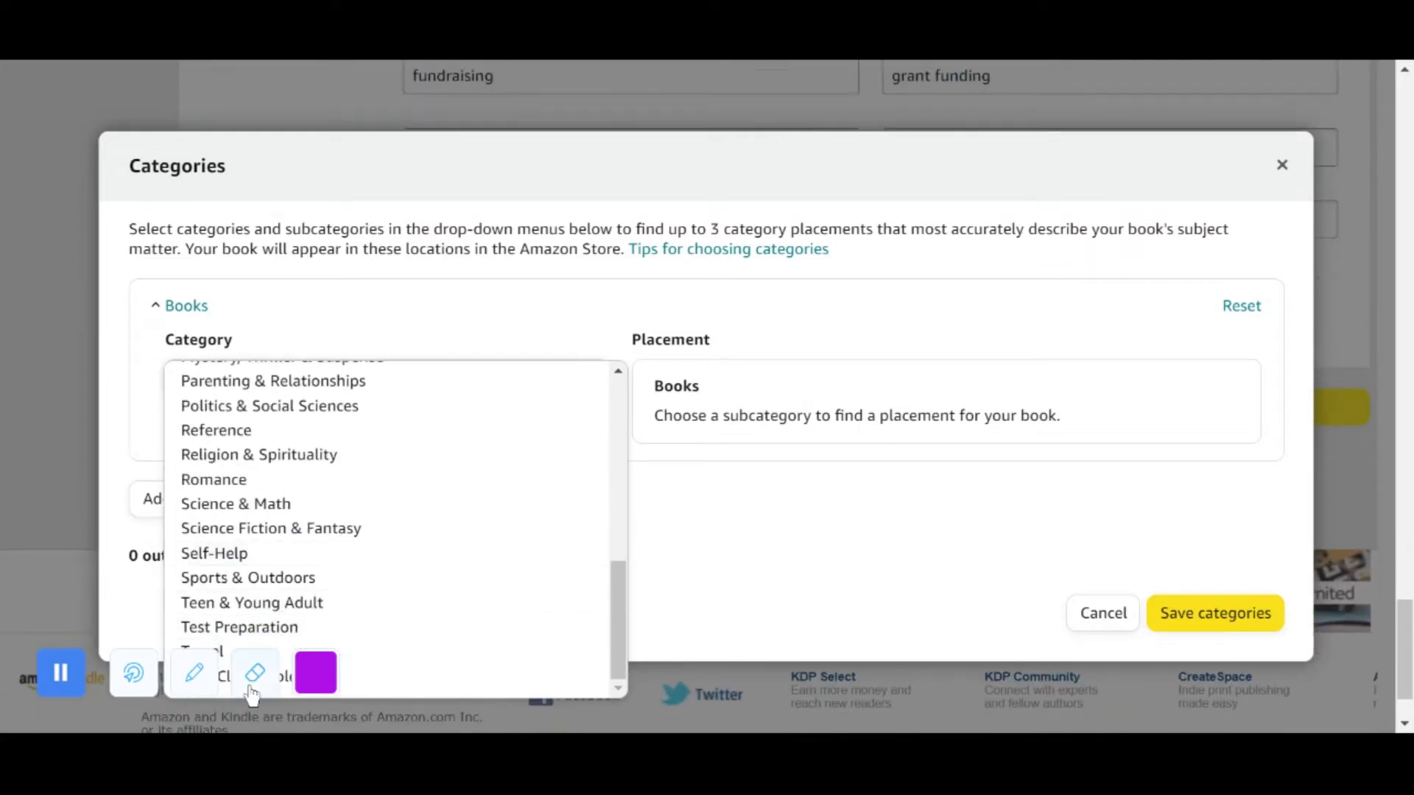
left_click_drag(227, 651, 207, 454)
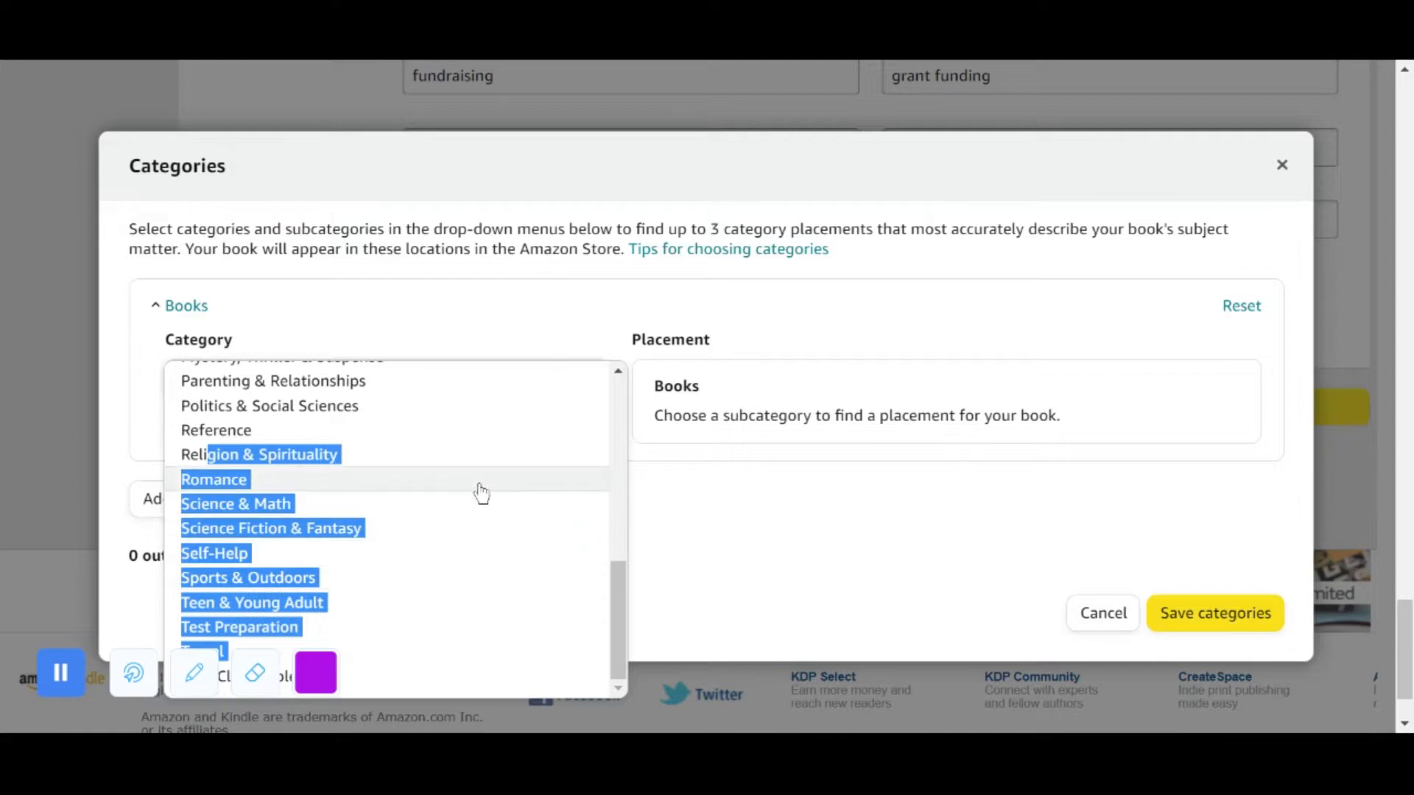
scroll(451, 381, "up", 5)
left_click(551, 340)
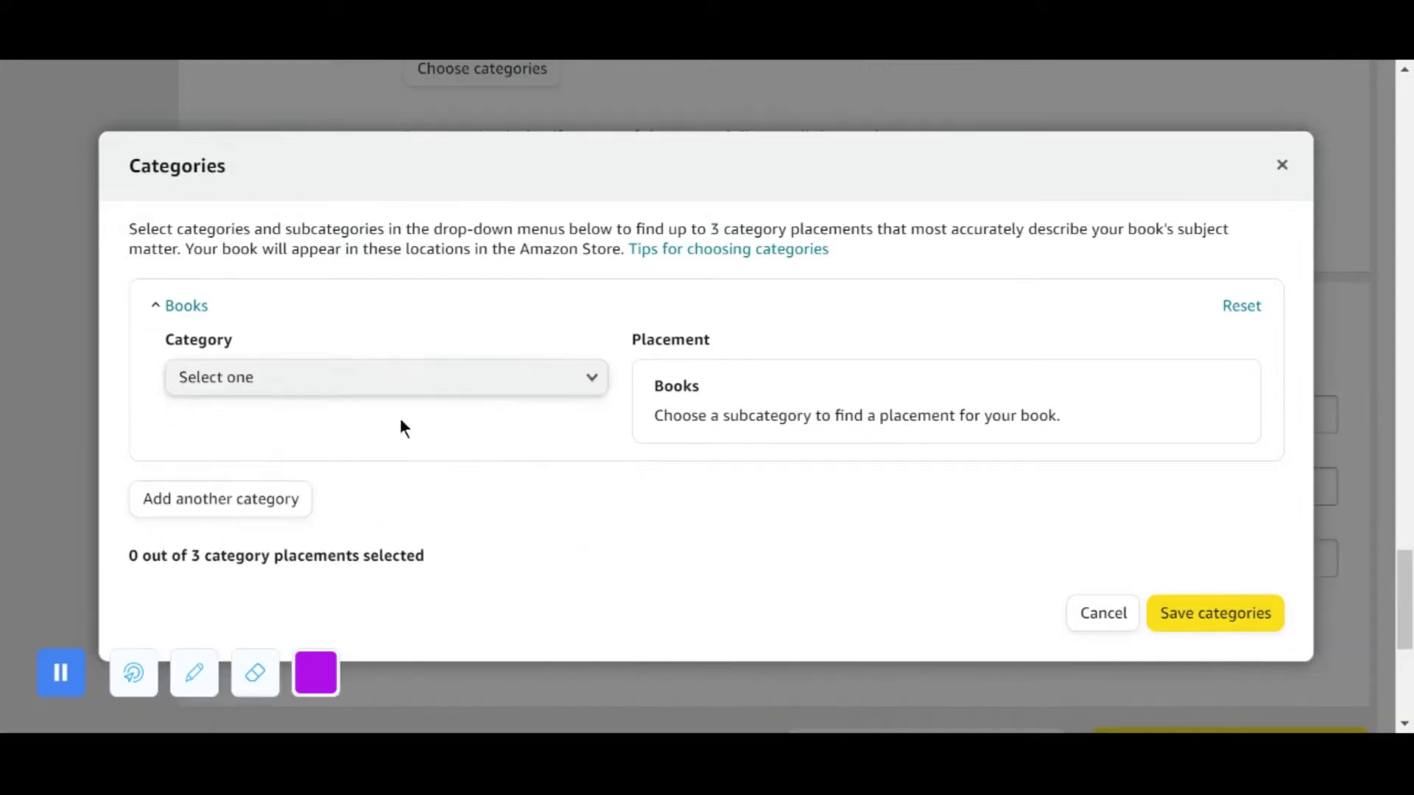
Step: Set the book's main category to Business & Money
left_click(398, 377)
scroll(294, 516, "down", 6)
scroll(261, 561, "down", 5)
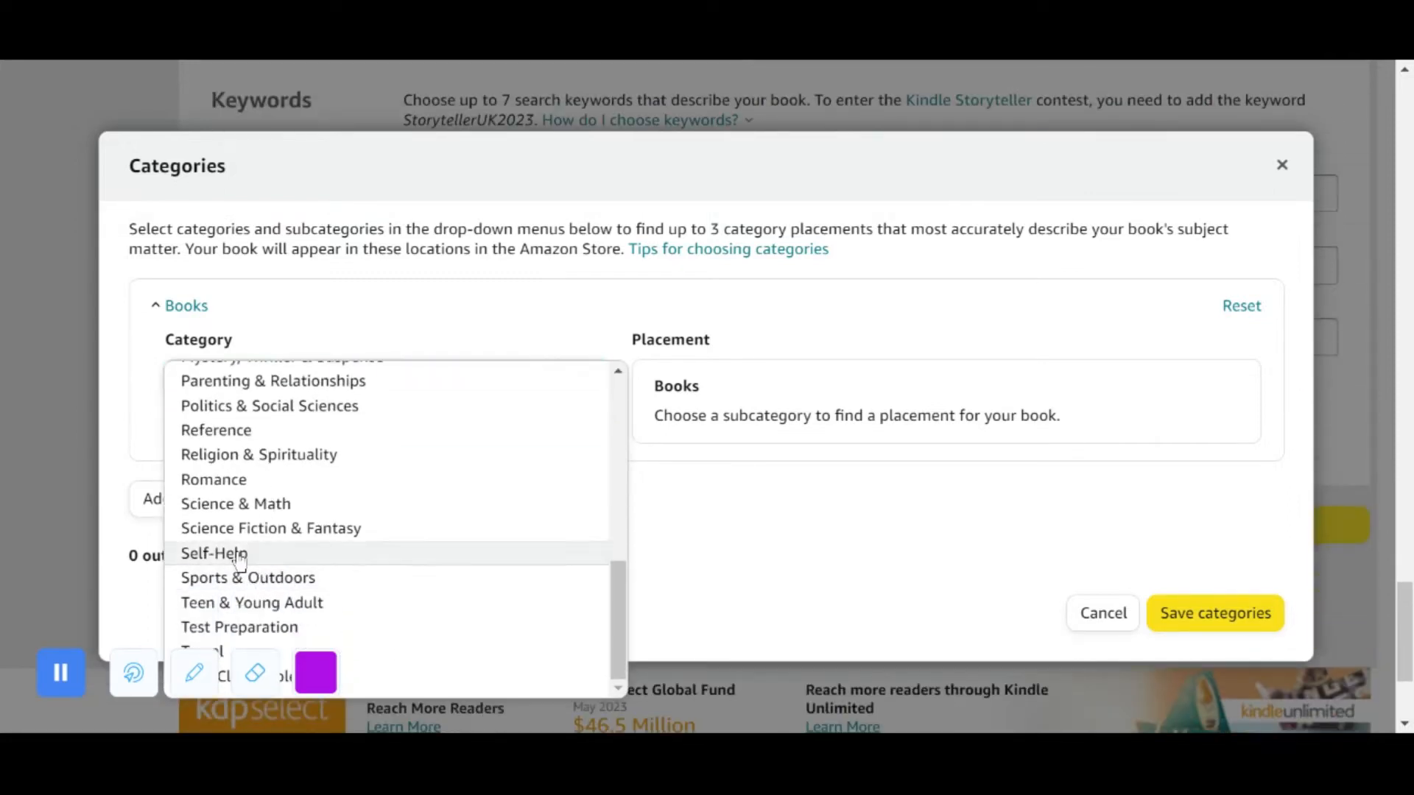
scroll(239, 549, "up", 3)
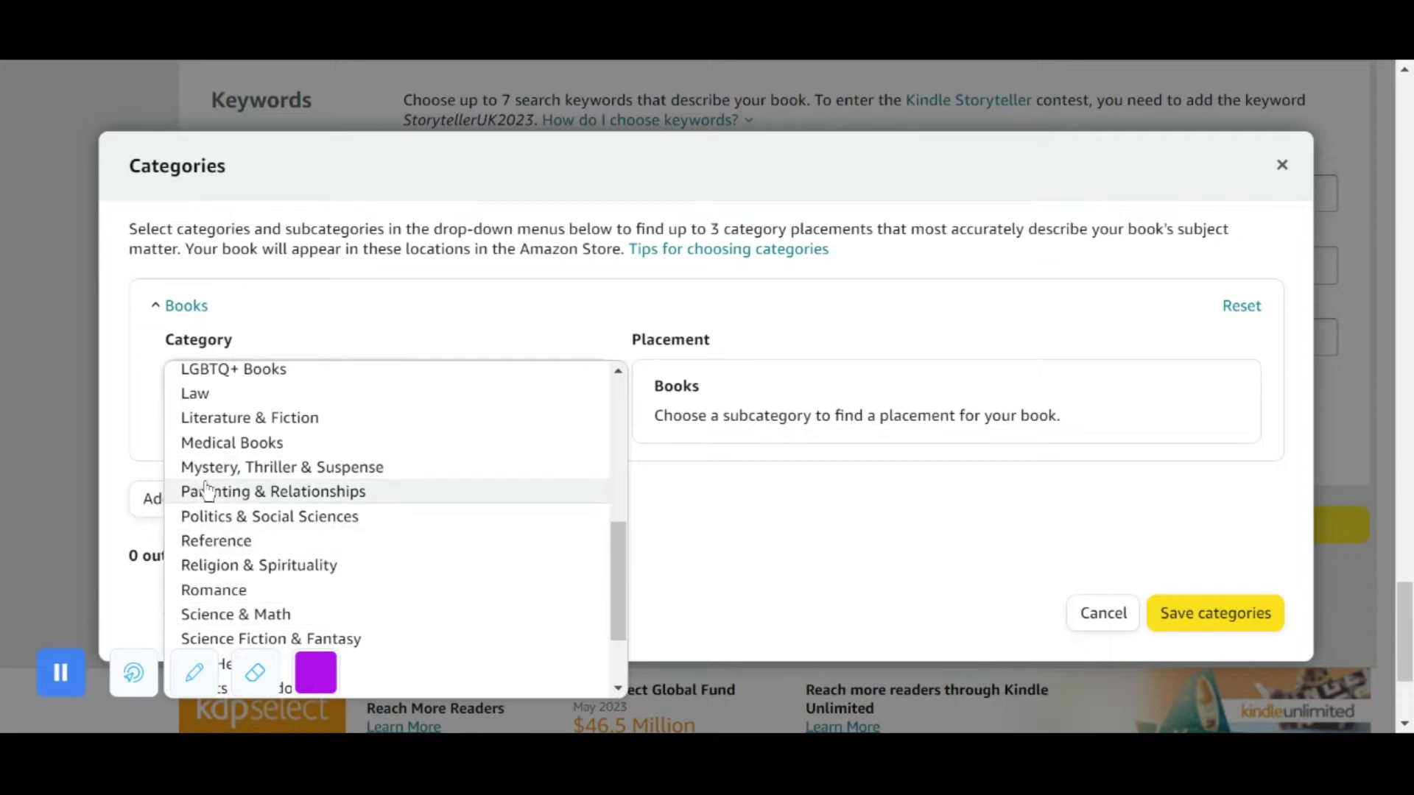
scroll(295, 498, "down", 2)
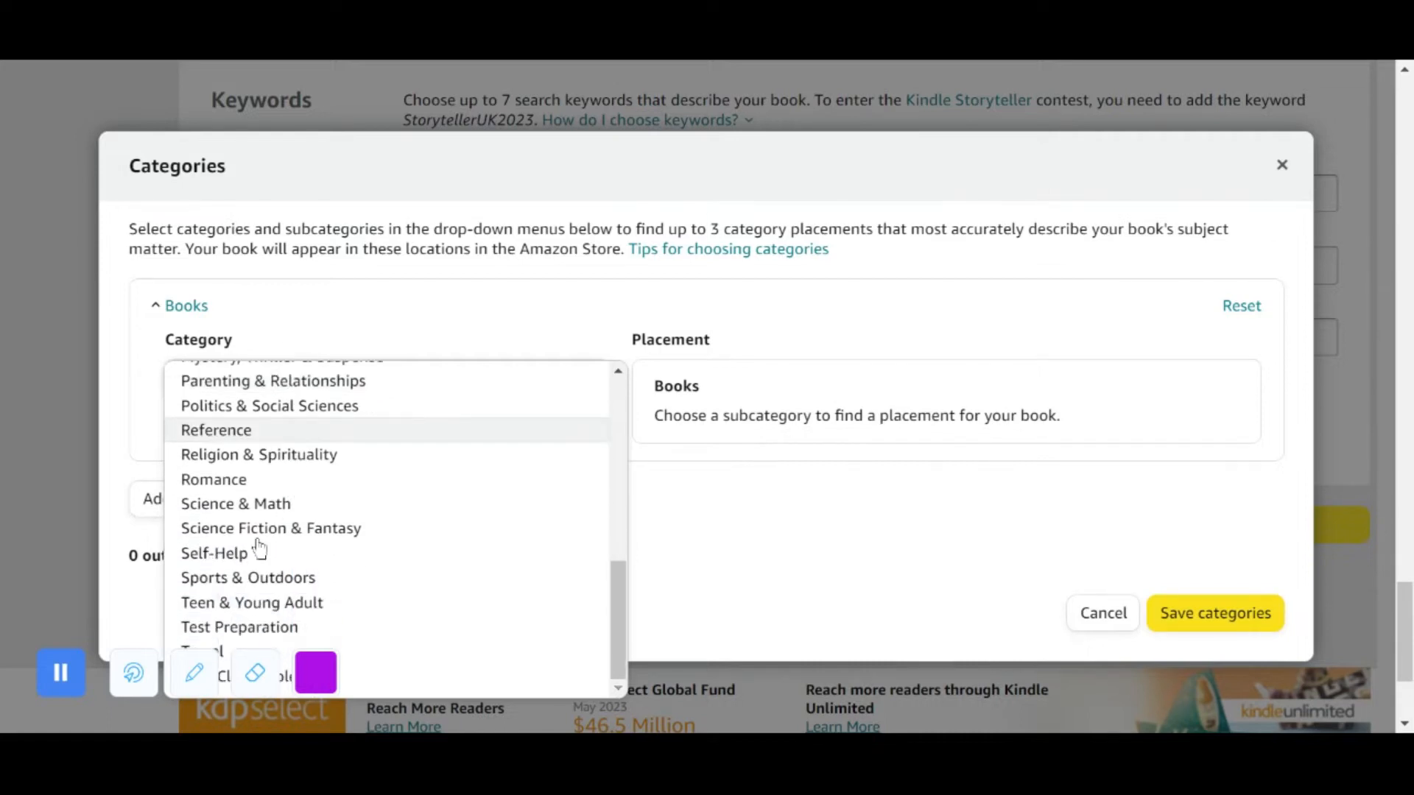
scroll(315, 530, "up", 8)
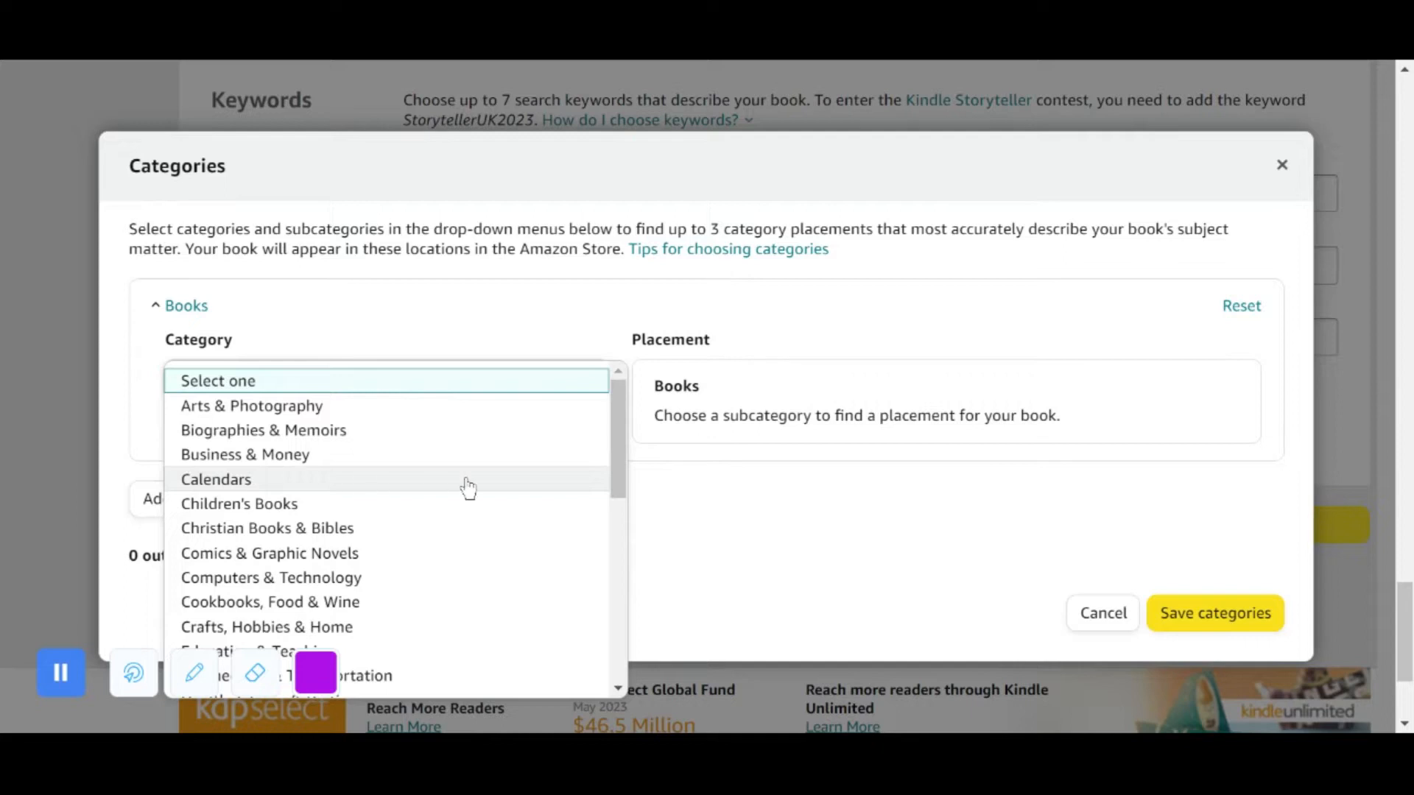
scroll(464, 486, "down", 2)
scroll(464, 486, "up", 2)
left_click(290, 462)
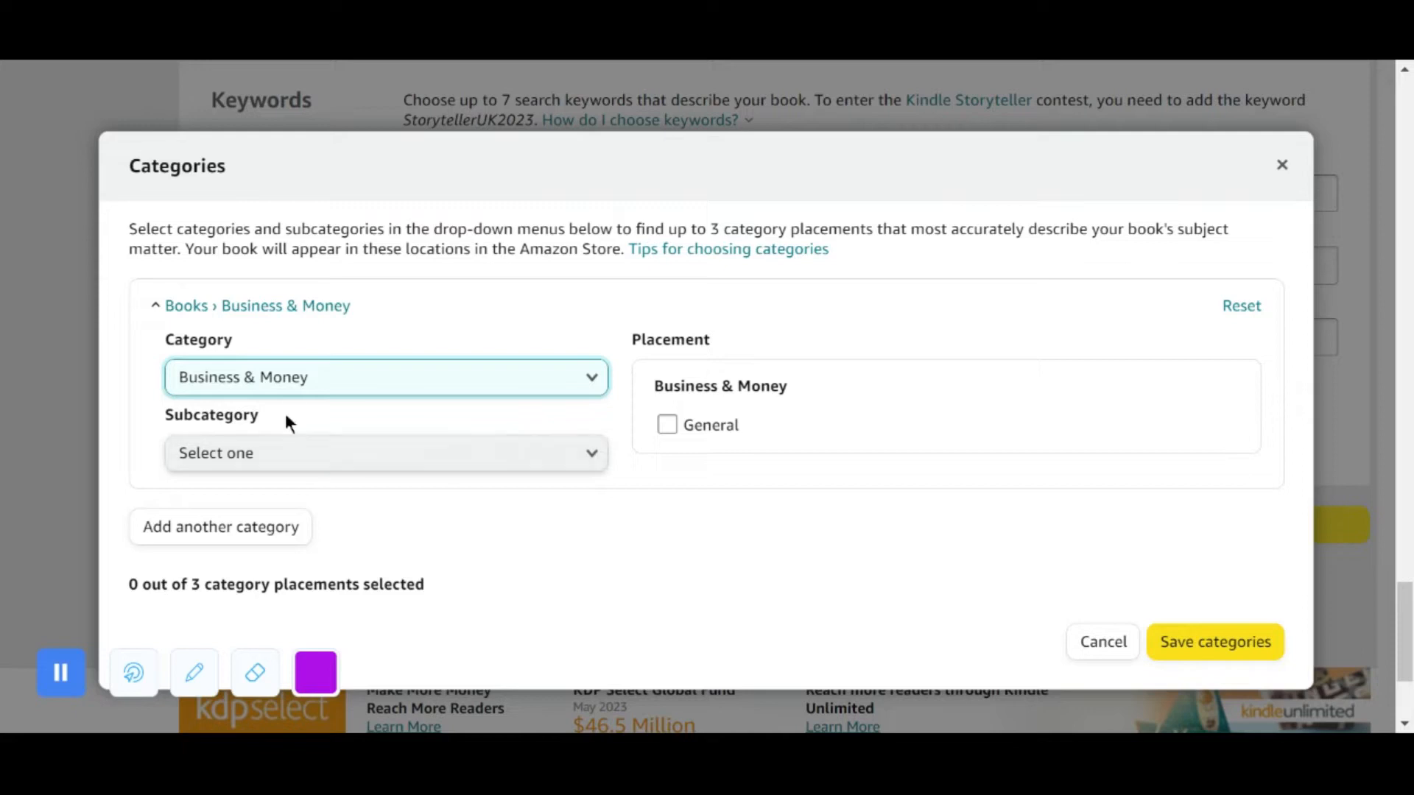
Step: Choose Industries as the subcategory of Business & Money and look at its further subcategories
left_click(341, 460)
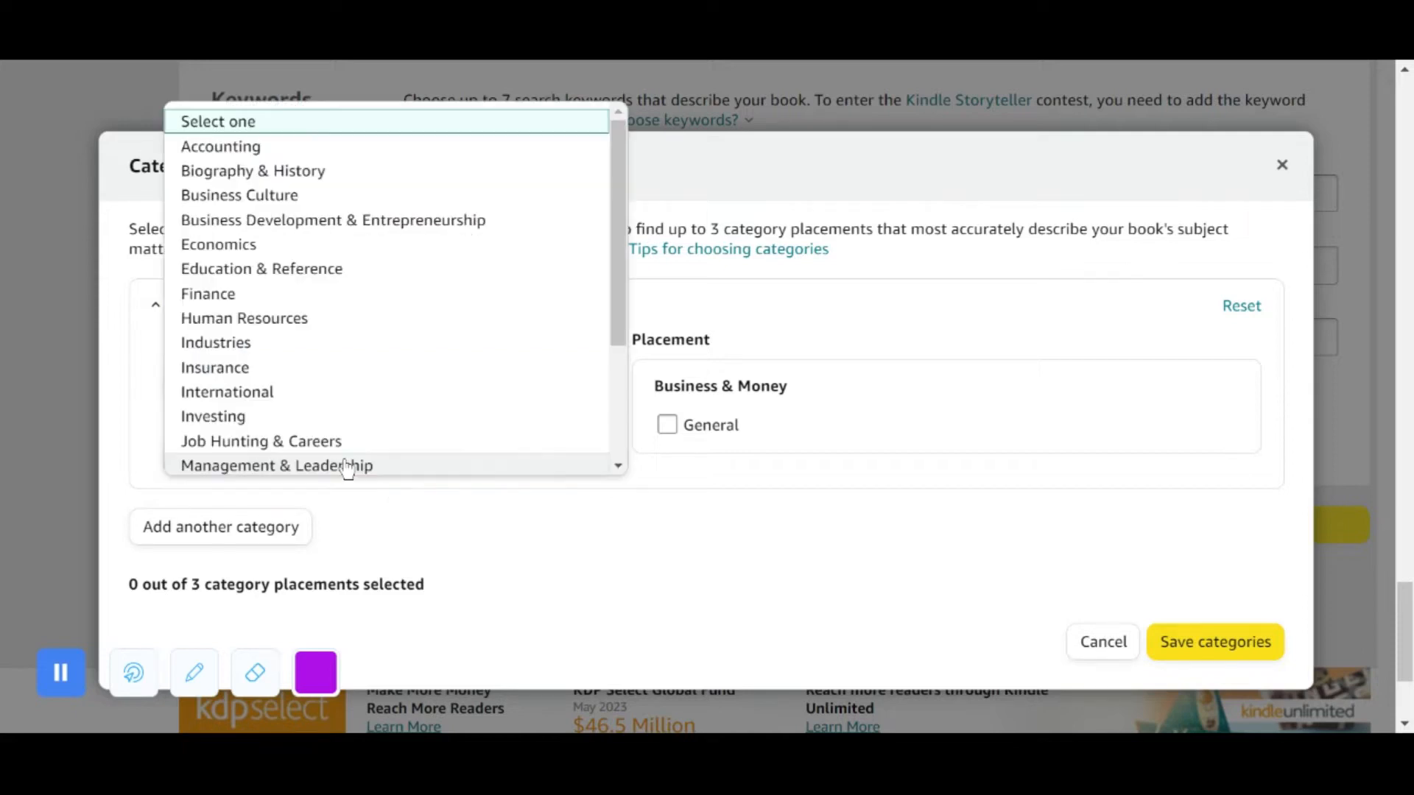
left_click(287, 347)
scroll(336, 442, "down", 2)
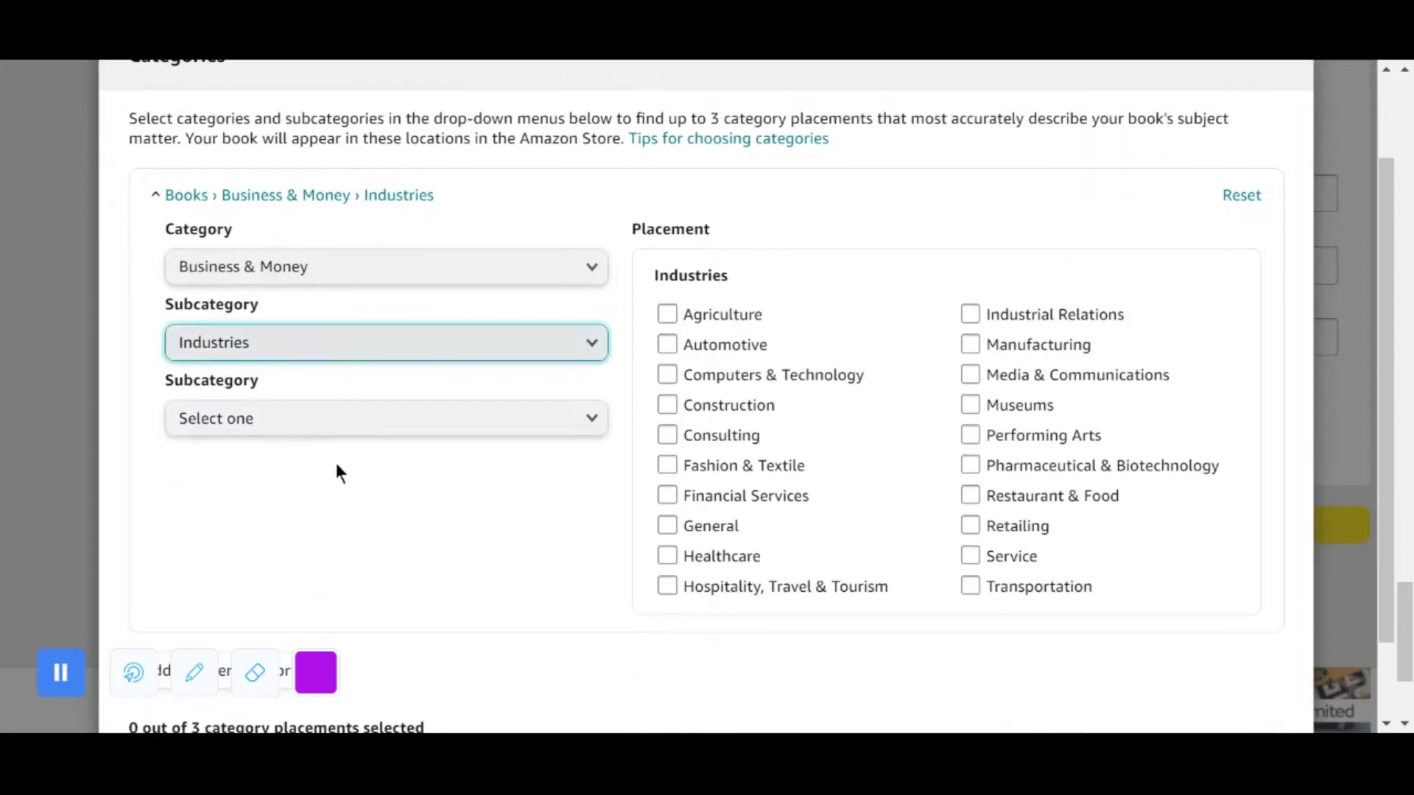
left_click(251, 419)
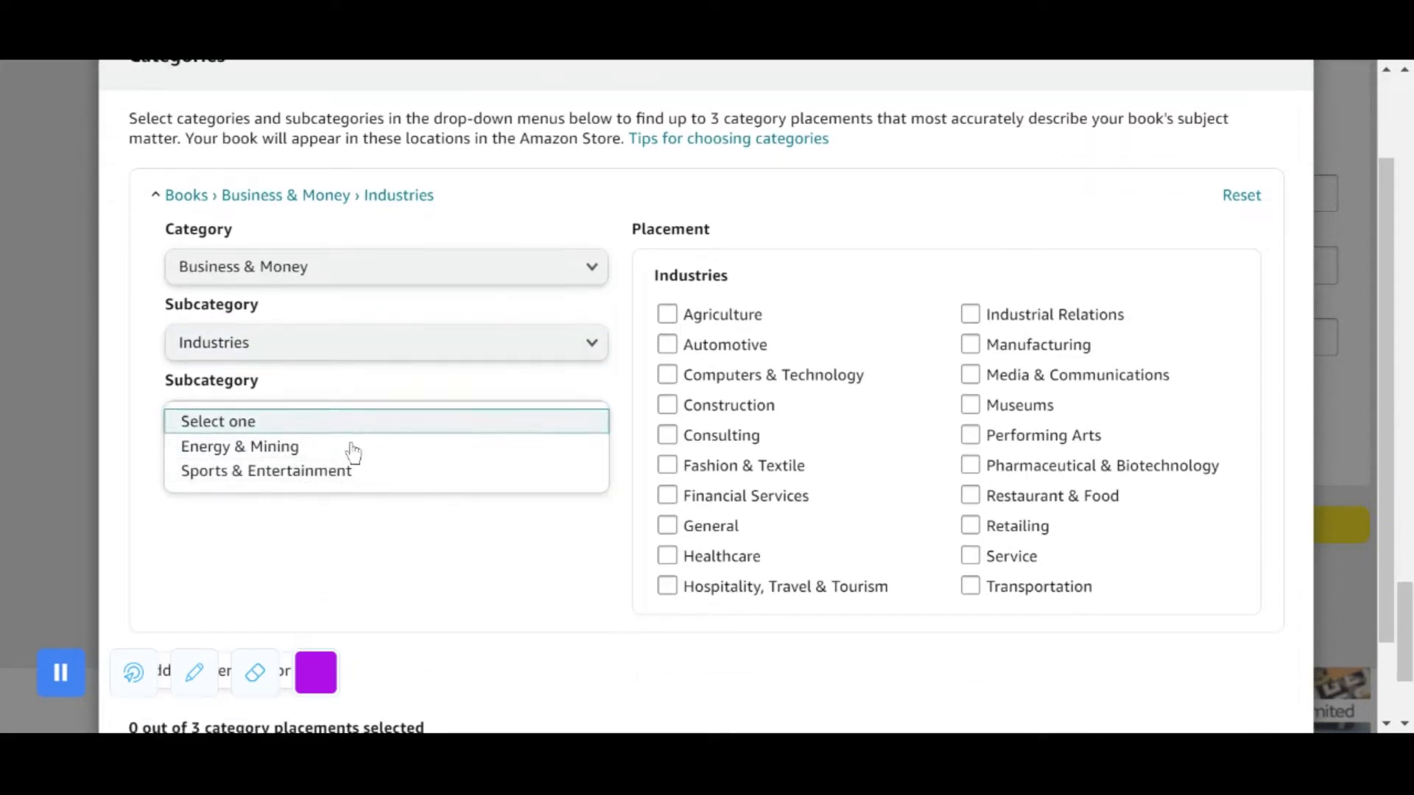
Step: Change the book's main category to Self-Help and look over its placement options
left_click(353, 278)
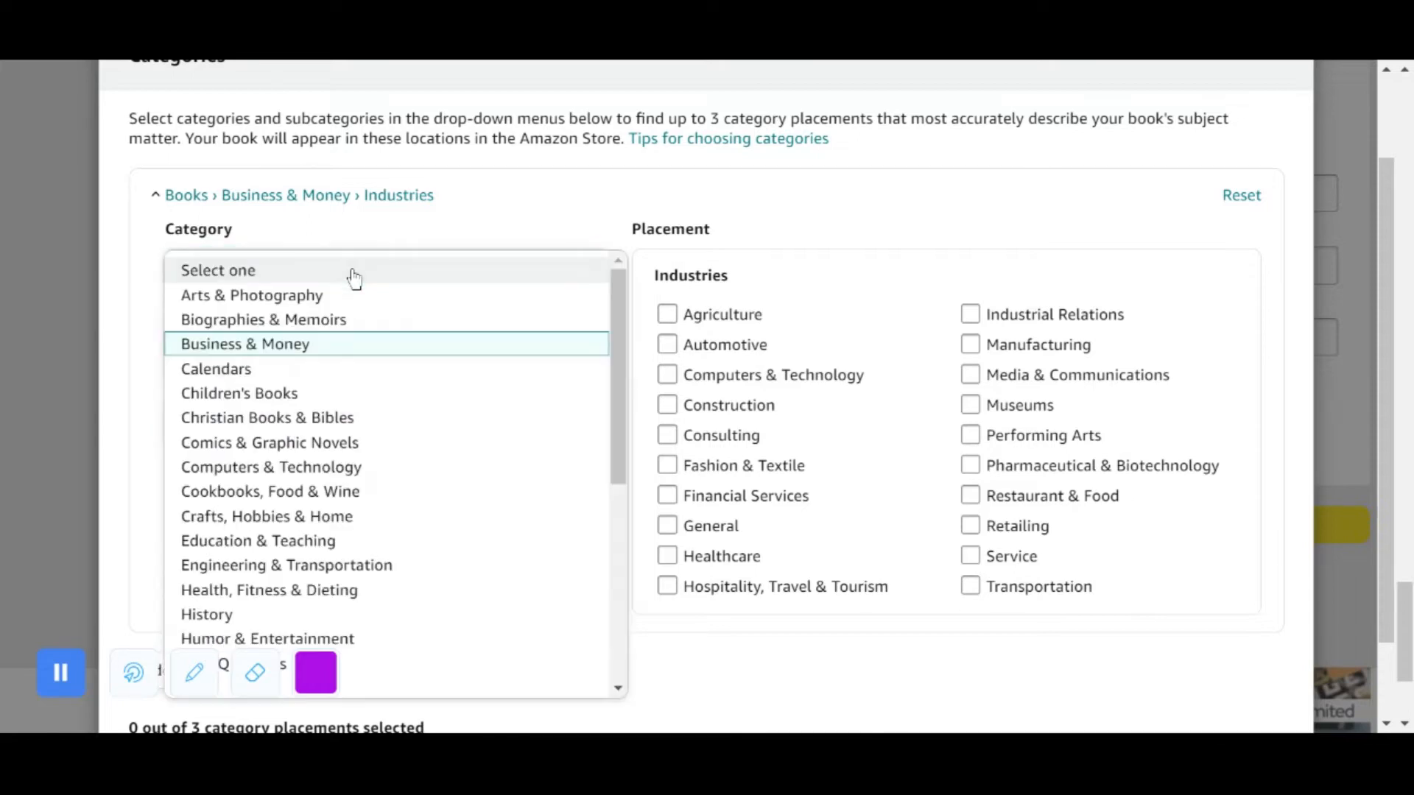
scroll(322, 425, "down", 3)
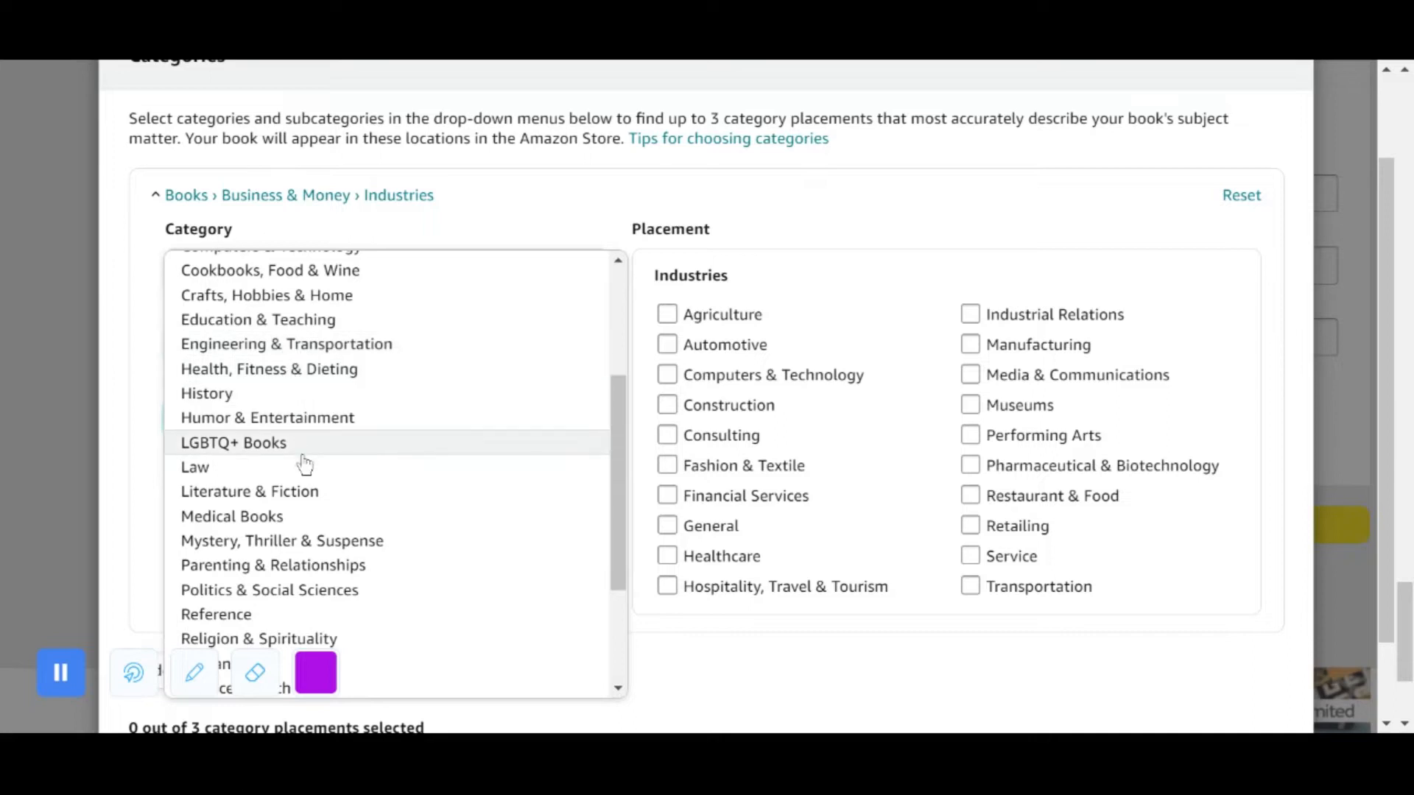
scroll(306, 492, "down", 3)
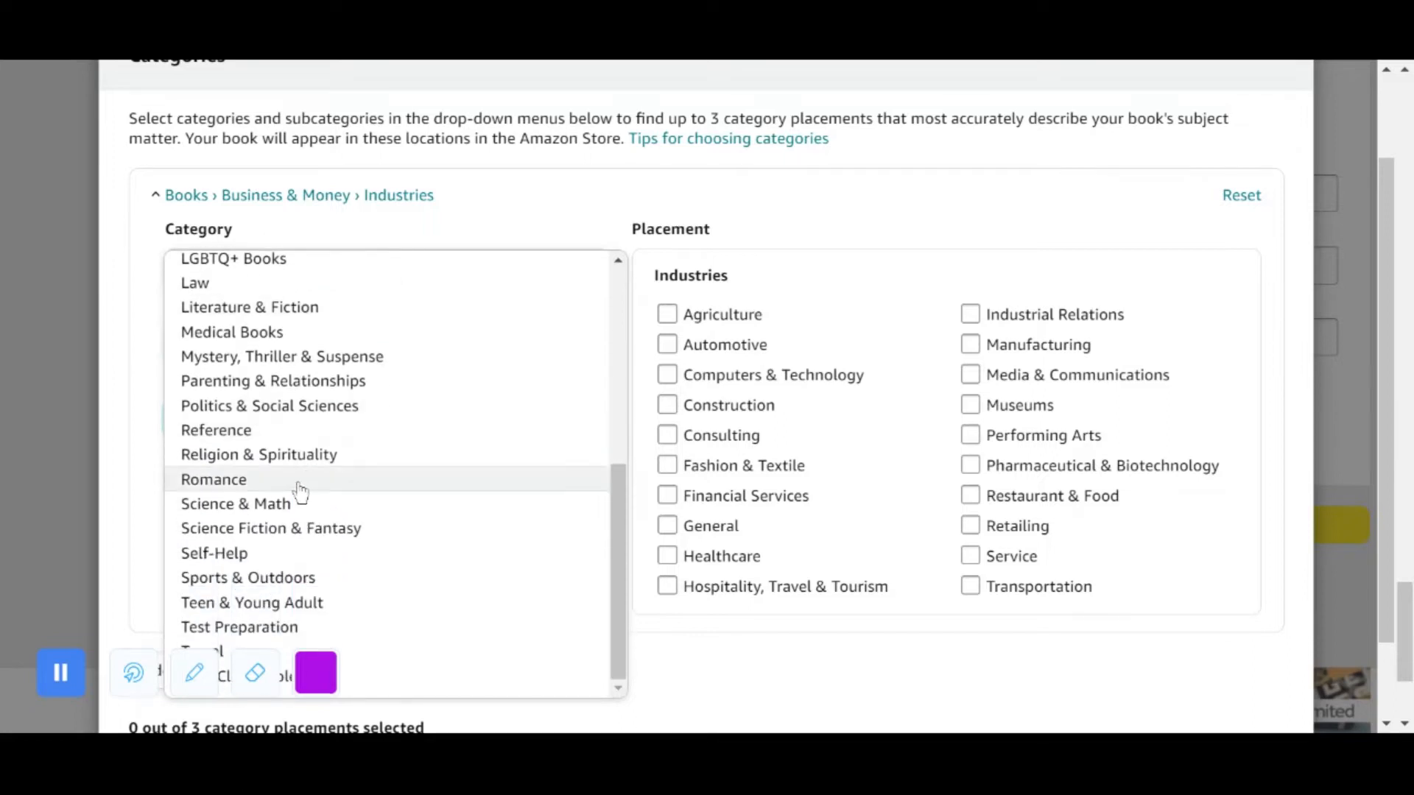
scroll(277, 483, "down", 2)
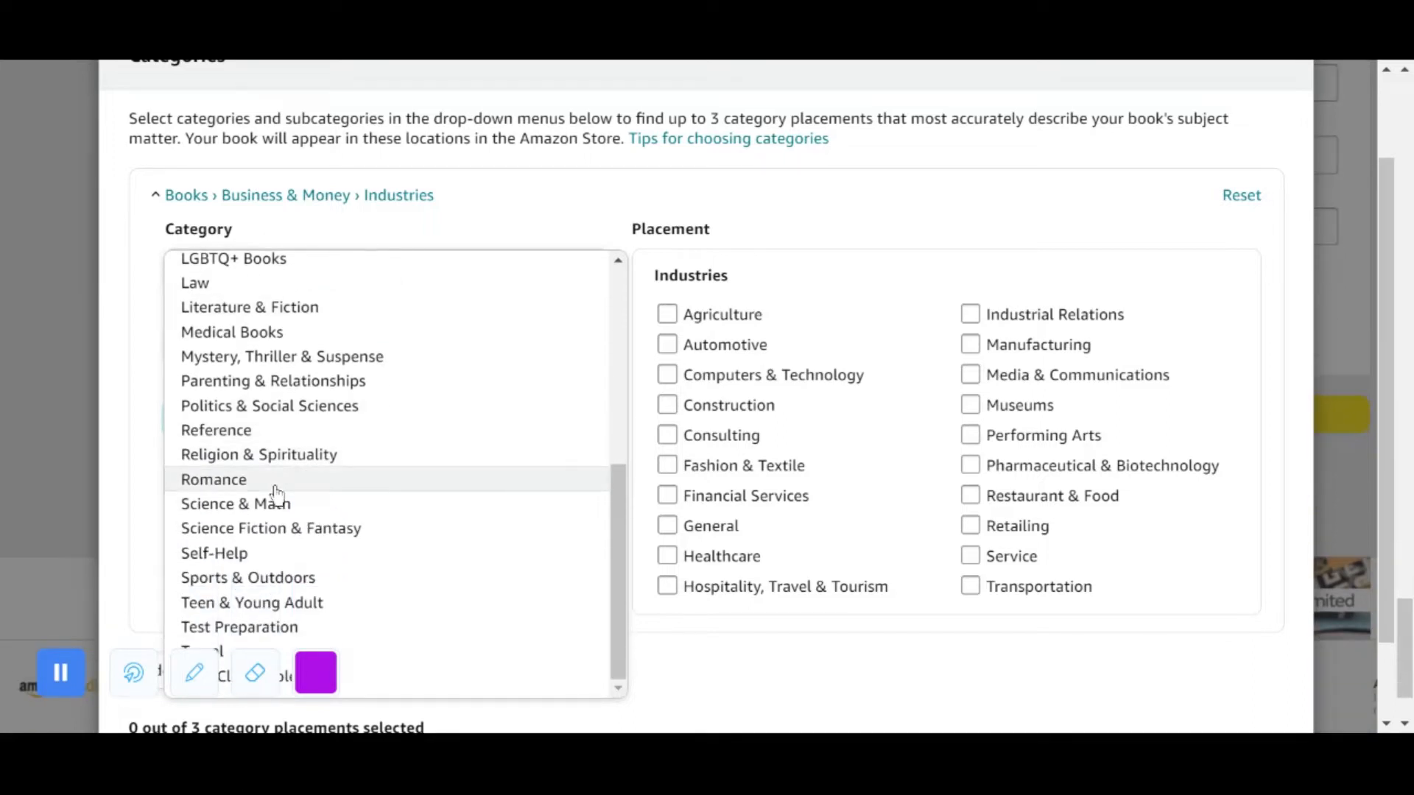
left_click(302, 560)
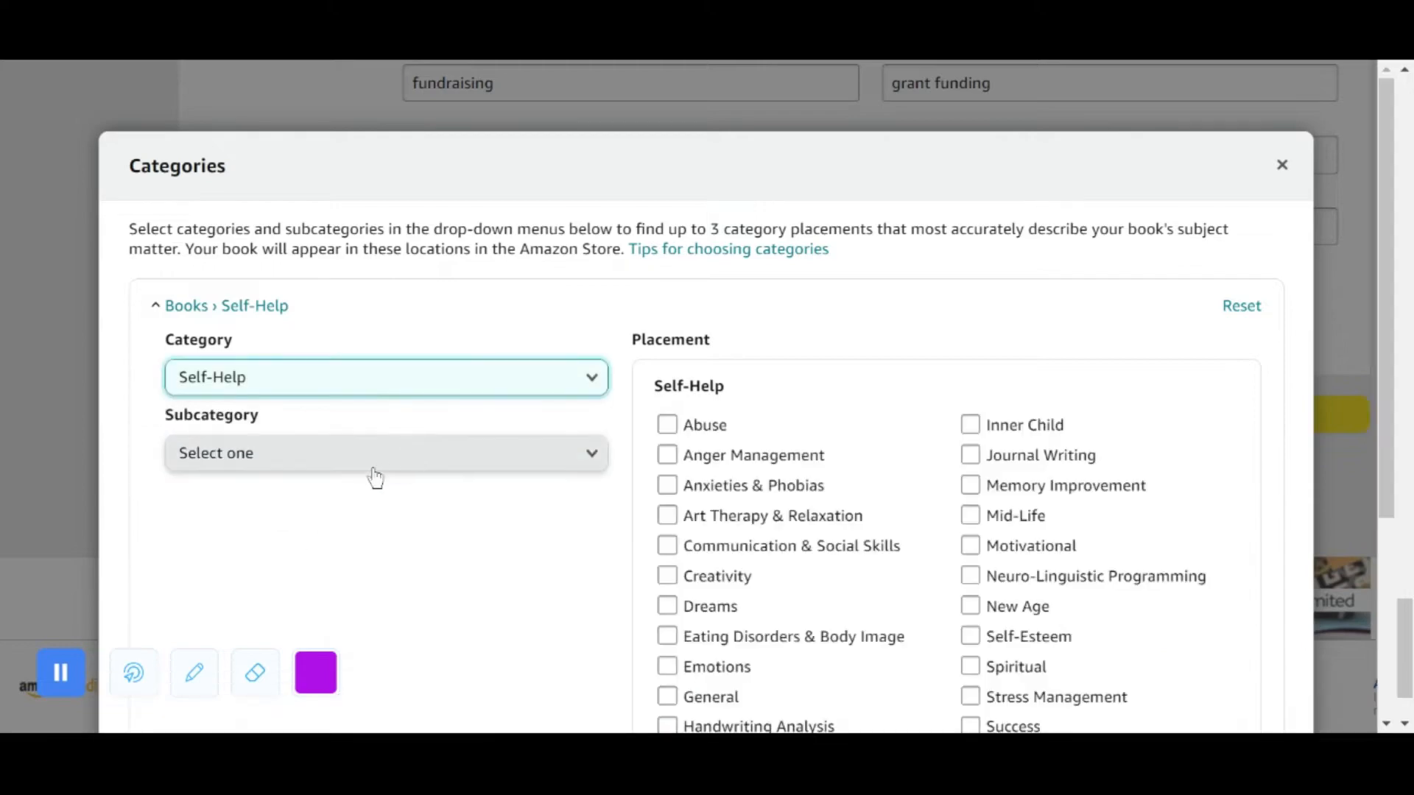
scroll(877, 521, "down", 3)
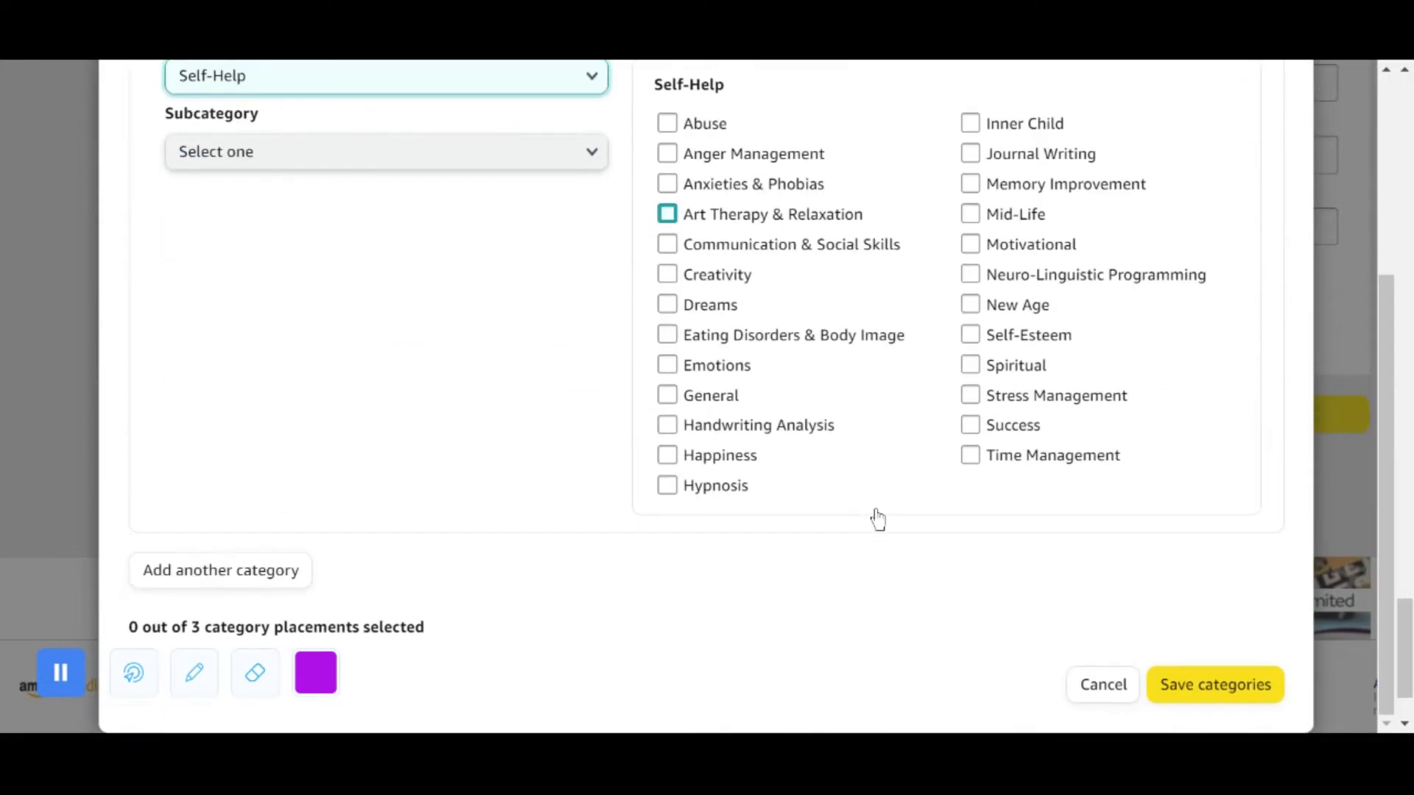
Step: Look at the subcategories available under Self-Help without selecting one
scroll(670, 445, "up", 1)
left_click(370, 273)
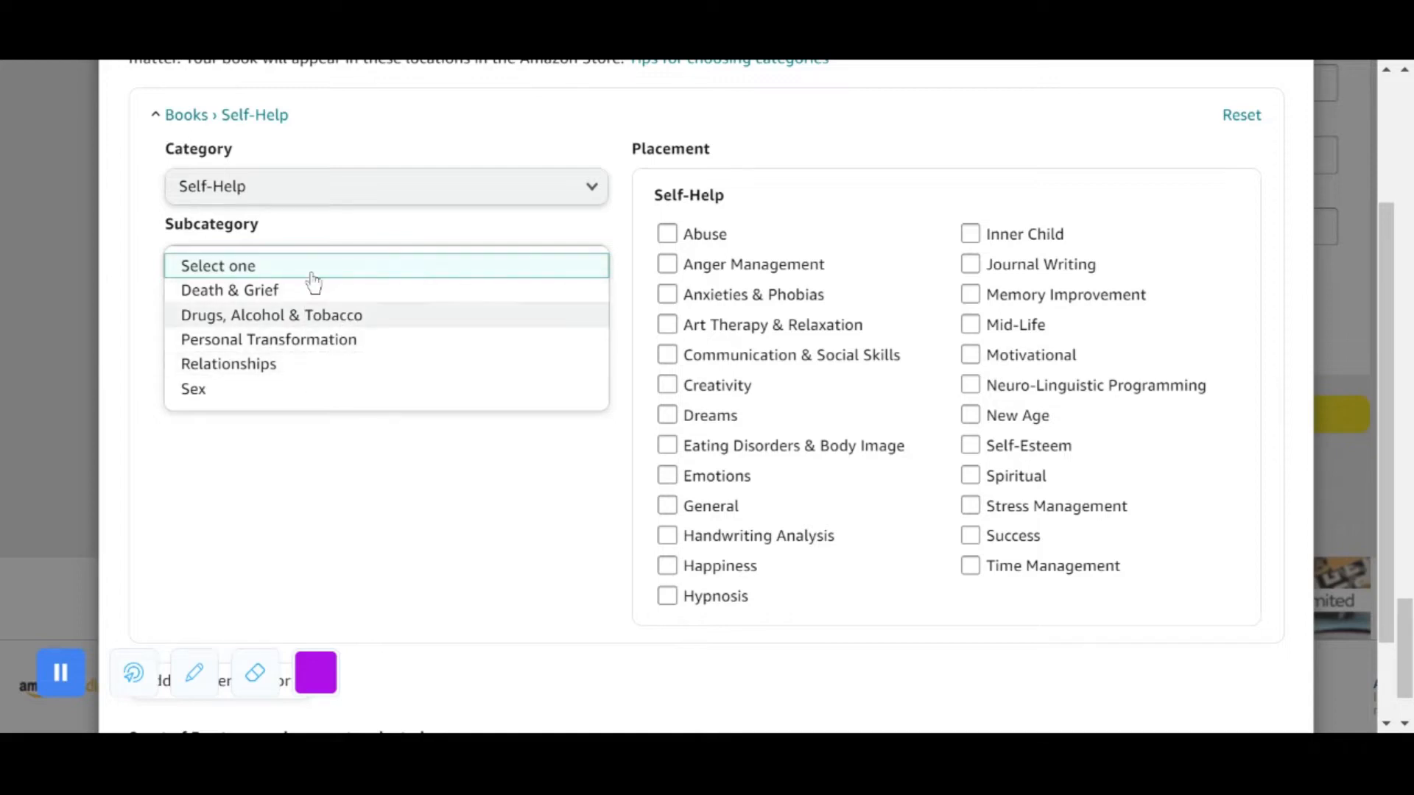
left_click(297, 444)
Step: Change the book's main category to Reference and look at its subcategories
left_click(332, 180)
scroll(312, 277, "down", 5)
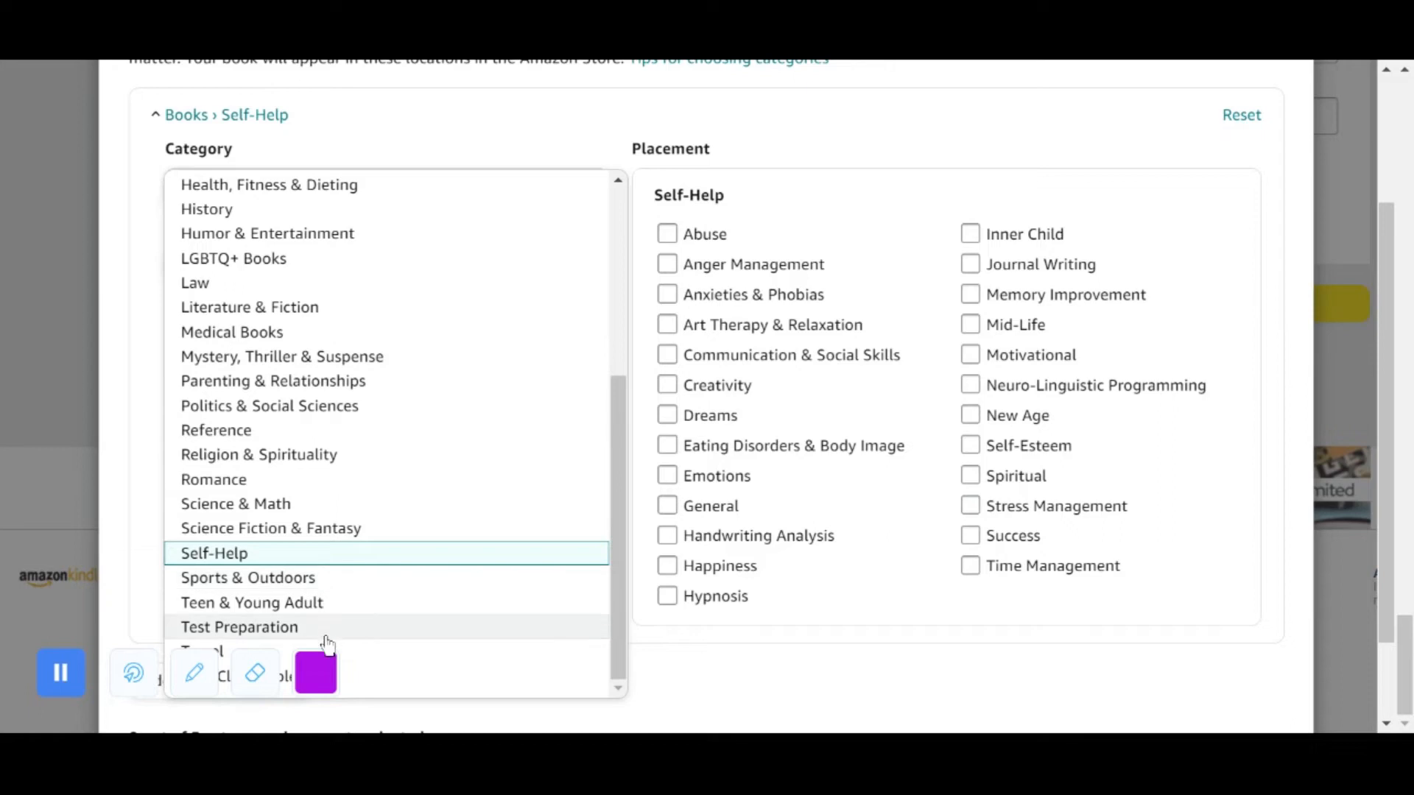
scroll(402, 453, "up", 3)
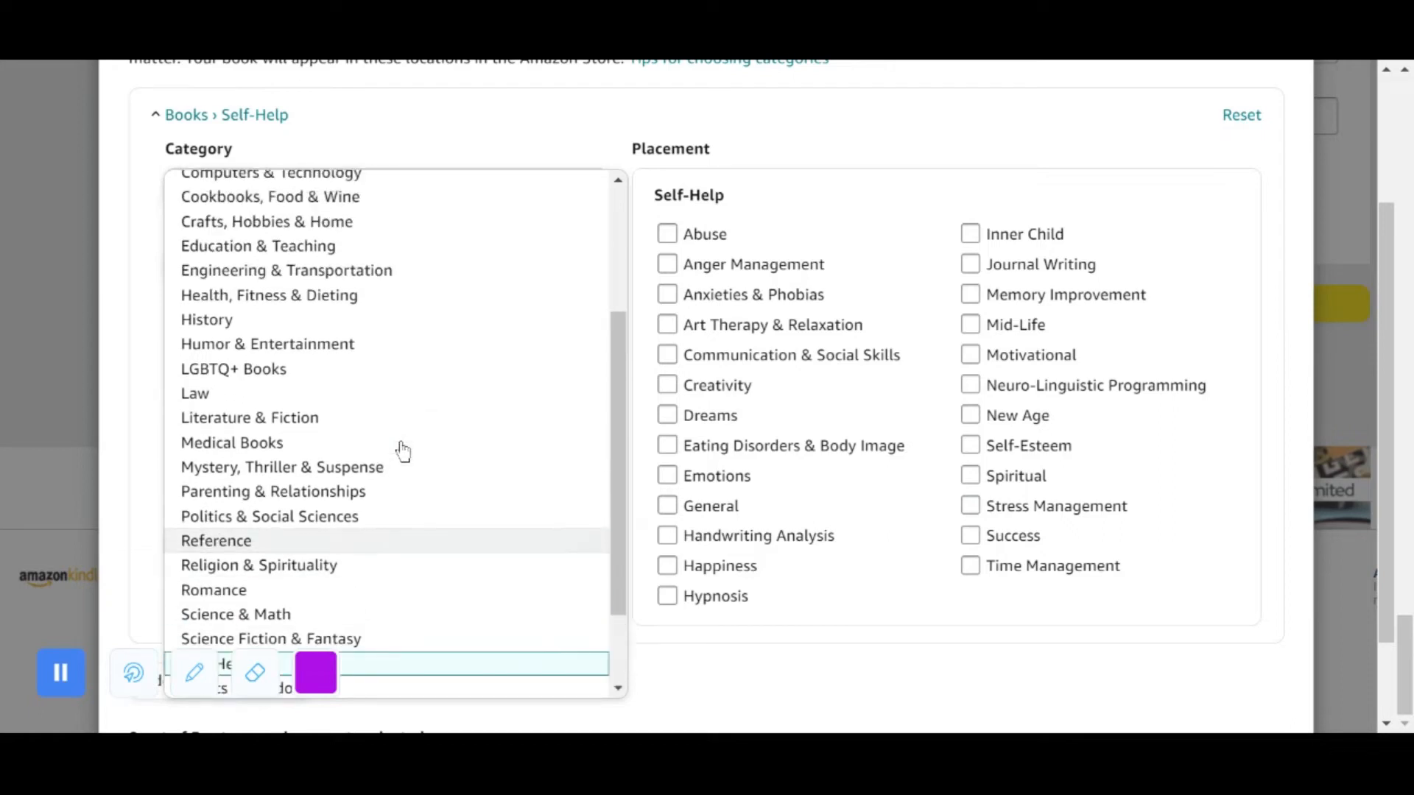
scroll(370, 438, "up", 3)
scroll(371, 438, "up", 4)
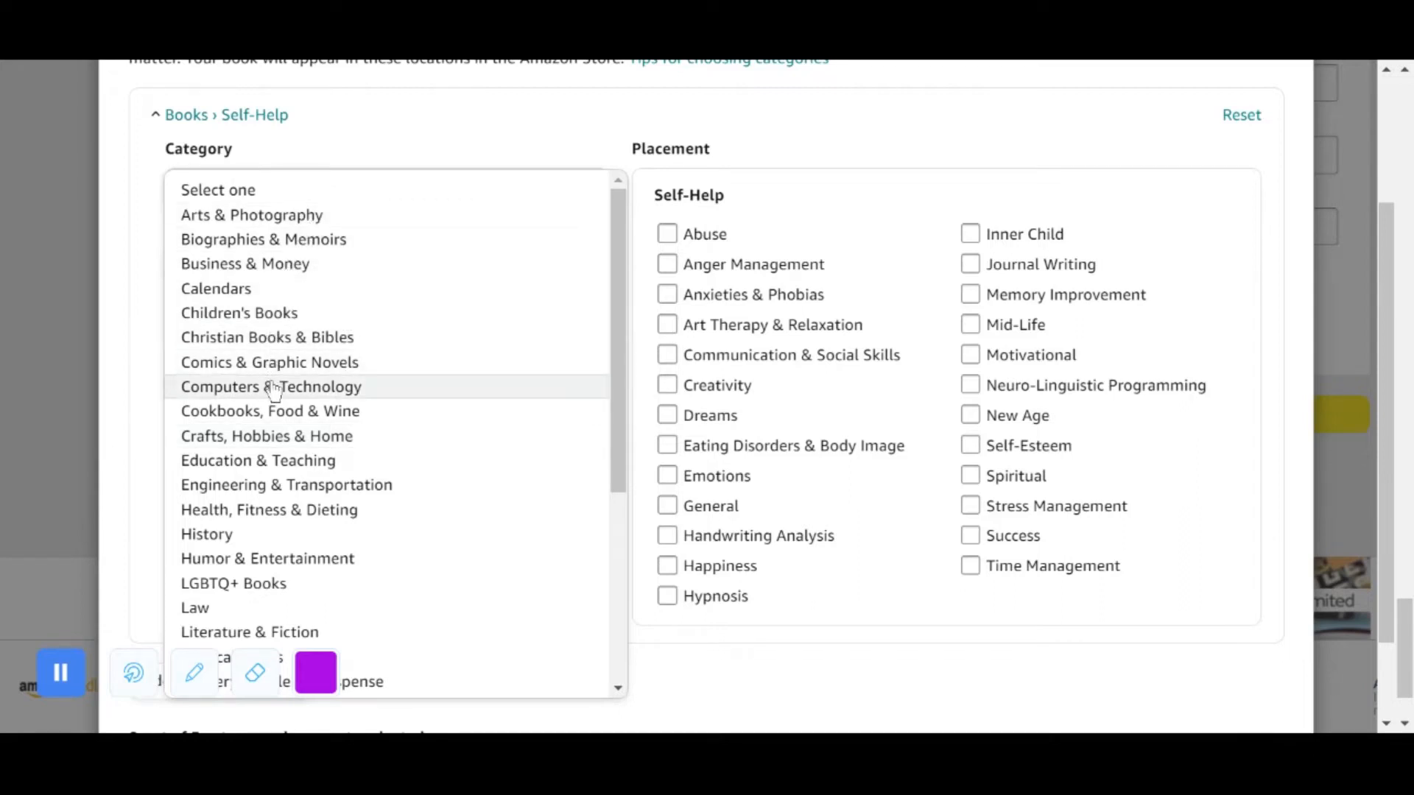
scroll(287, 427, "down", 2)
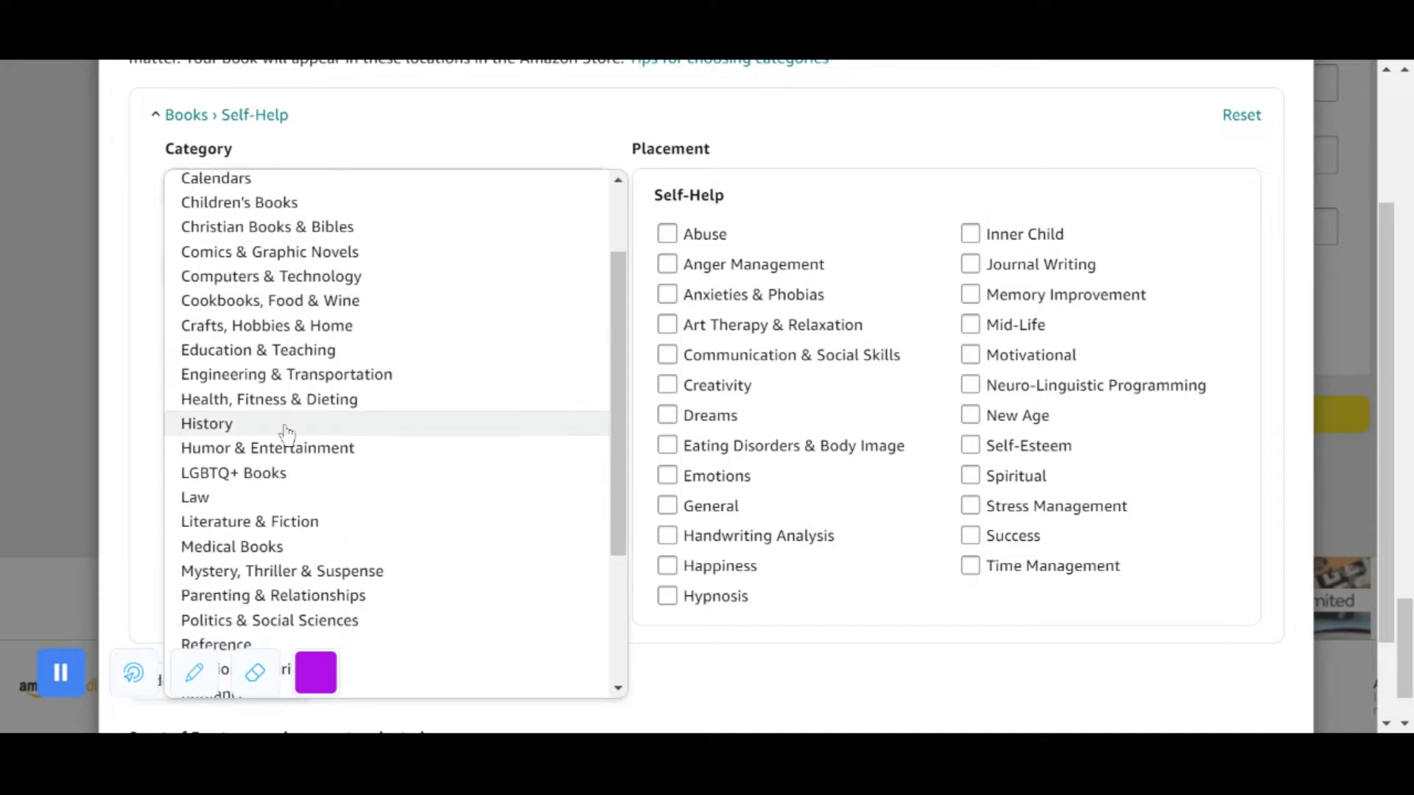
scroll(289, 426, "down", 2)
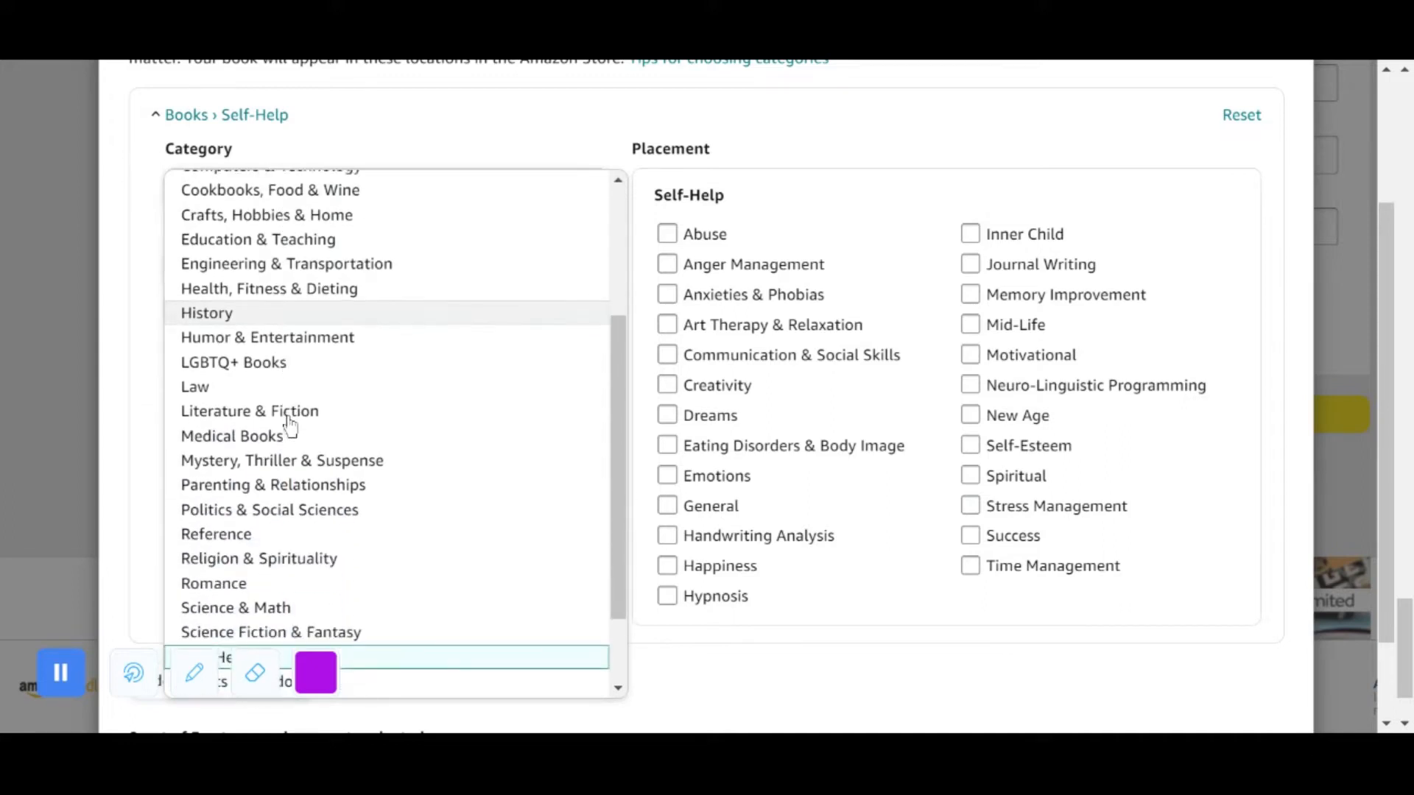
scroll(294, 449, "down", 2)
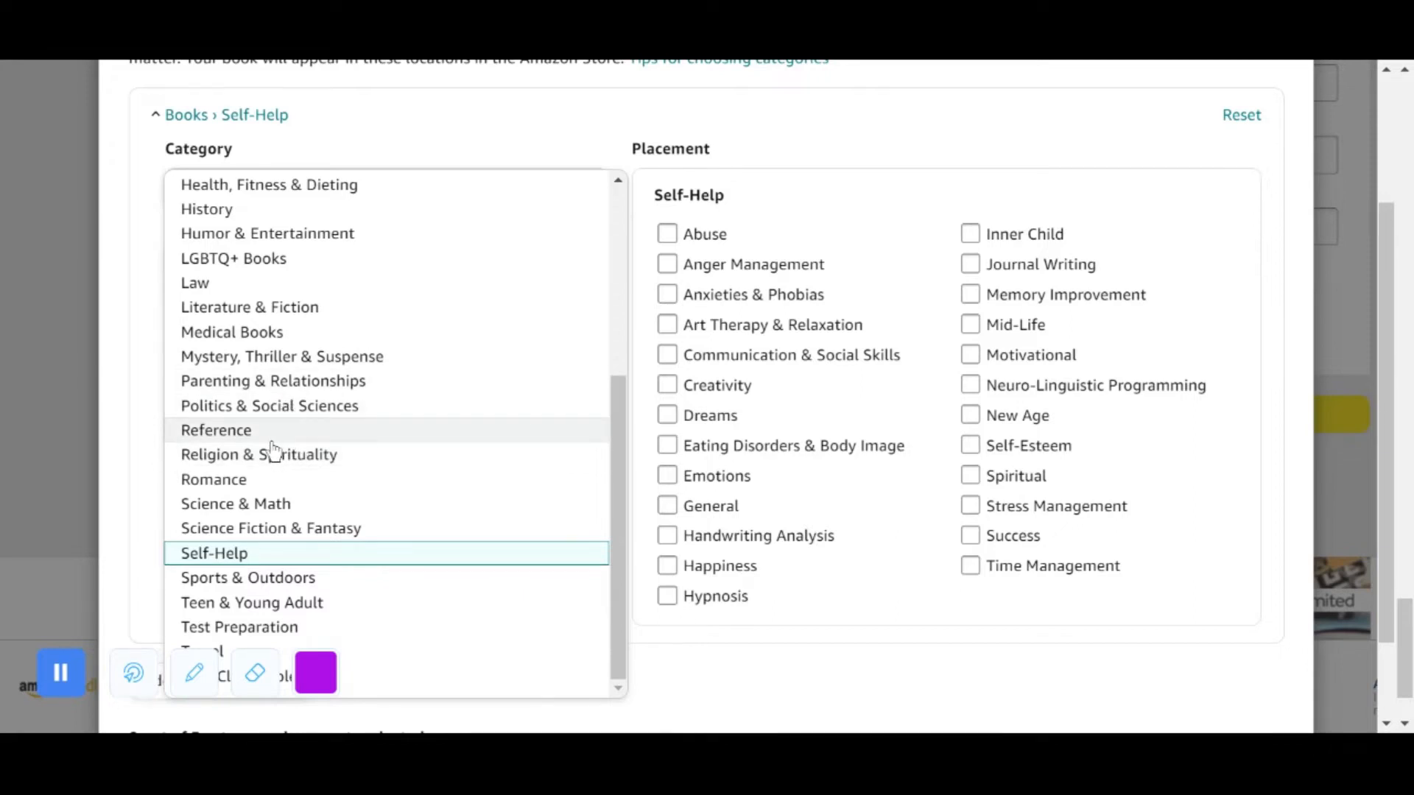
left_click(272, 433)
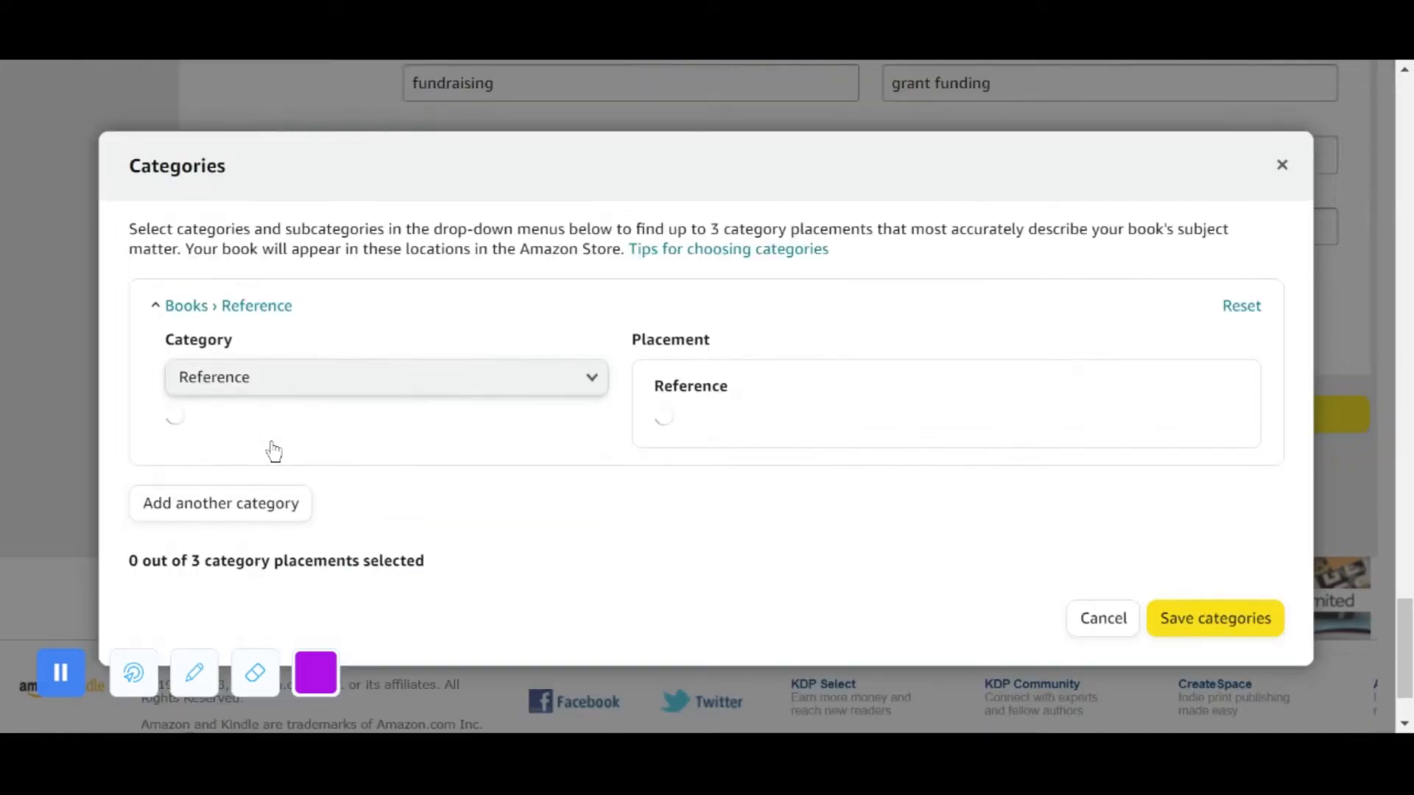
left_click(275, 449)
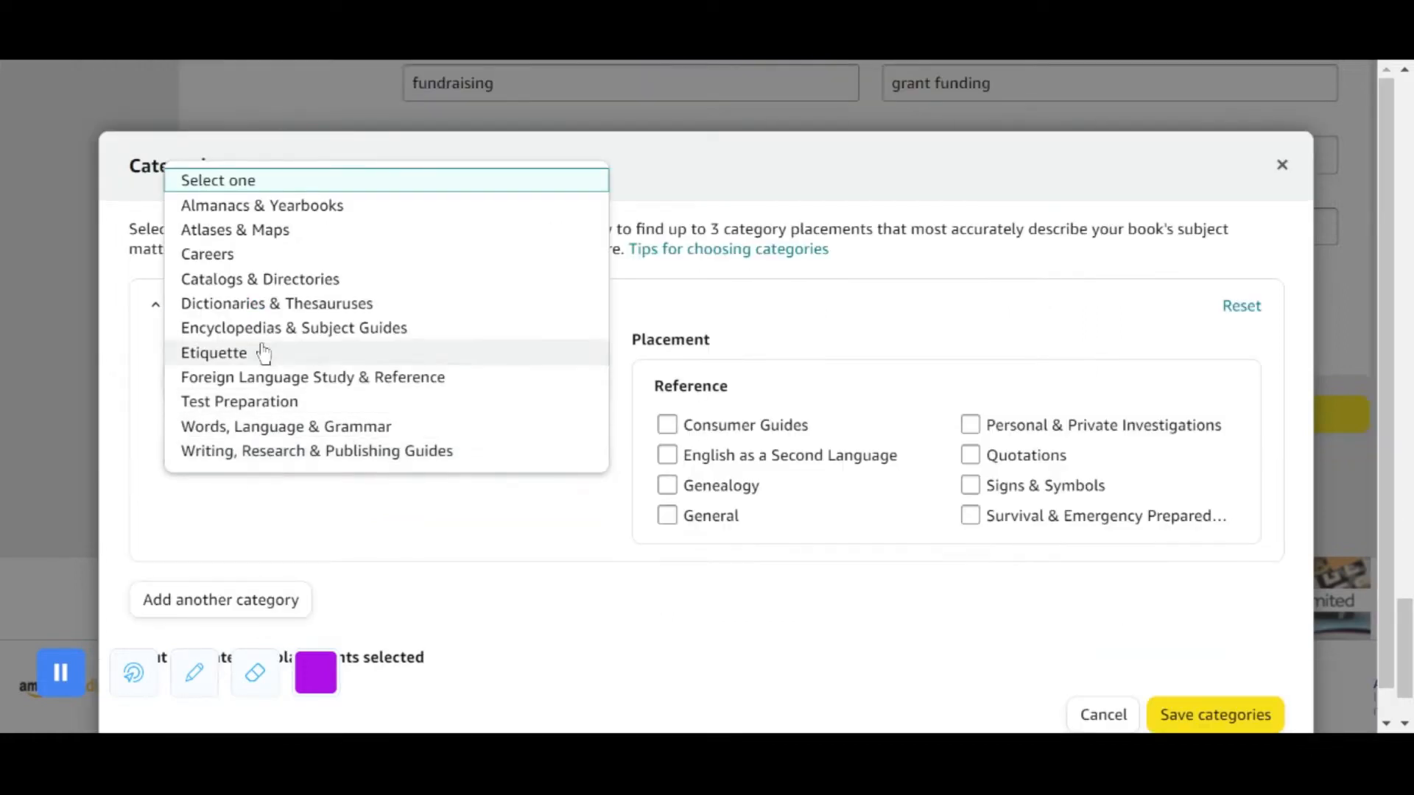
scroll(277, 309, "down", 2)
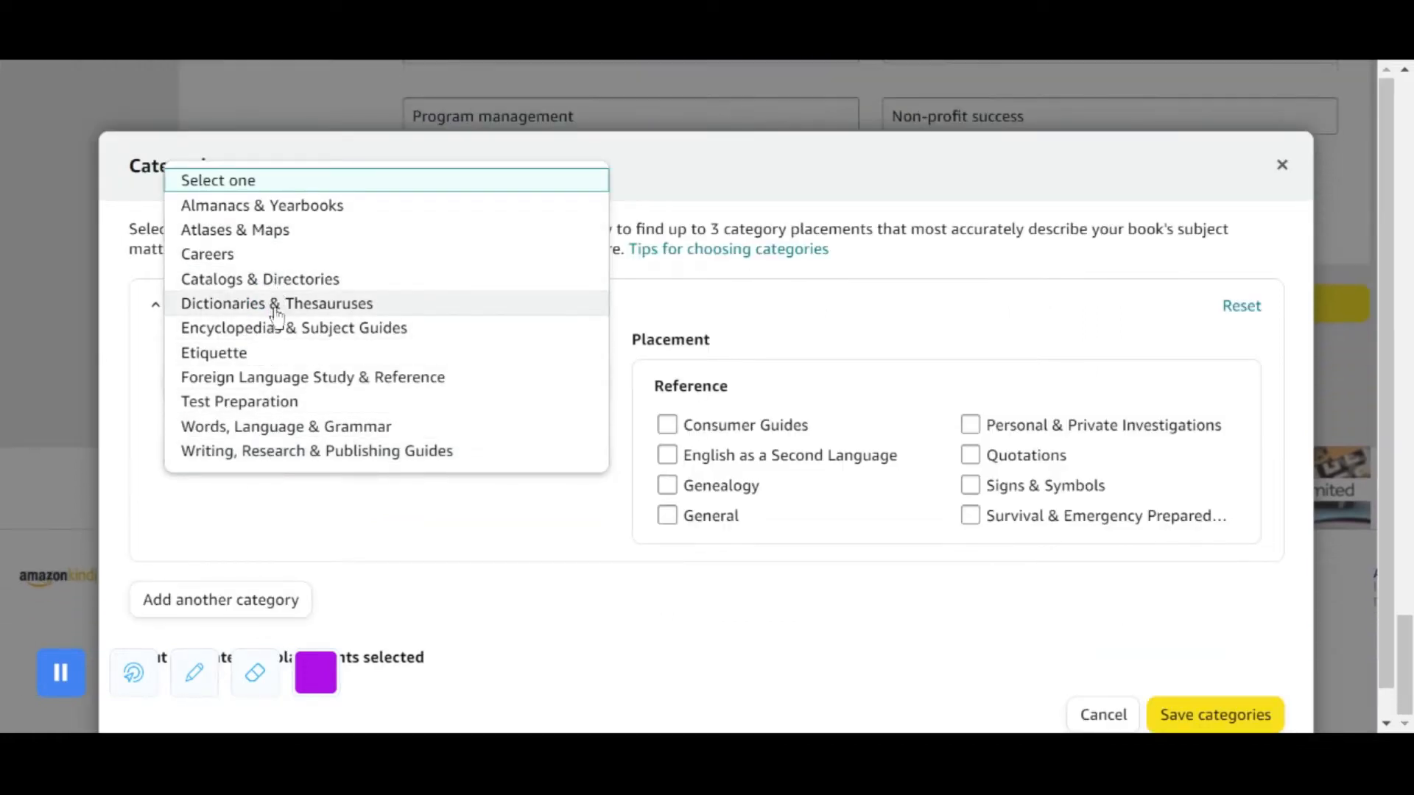
left_click(276, 490)
Step: Change the book's main category from Reference to Business & Money
left_click(278, 379)
scroll(274, 486, "down", 1)
scroll(276, 492, "down", 1)
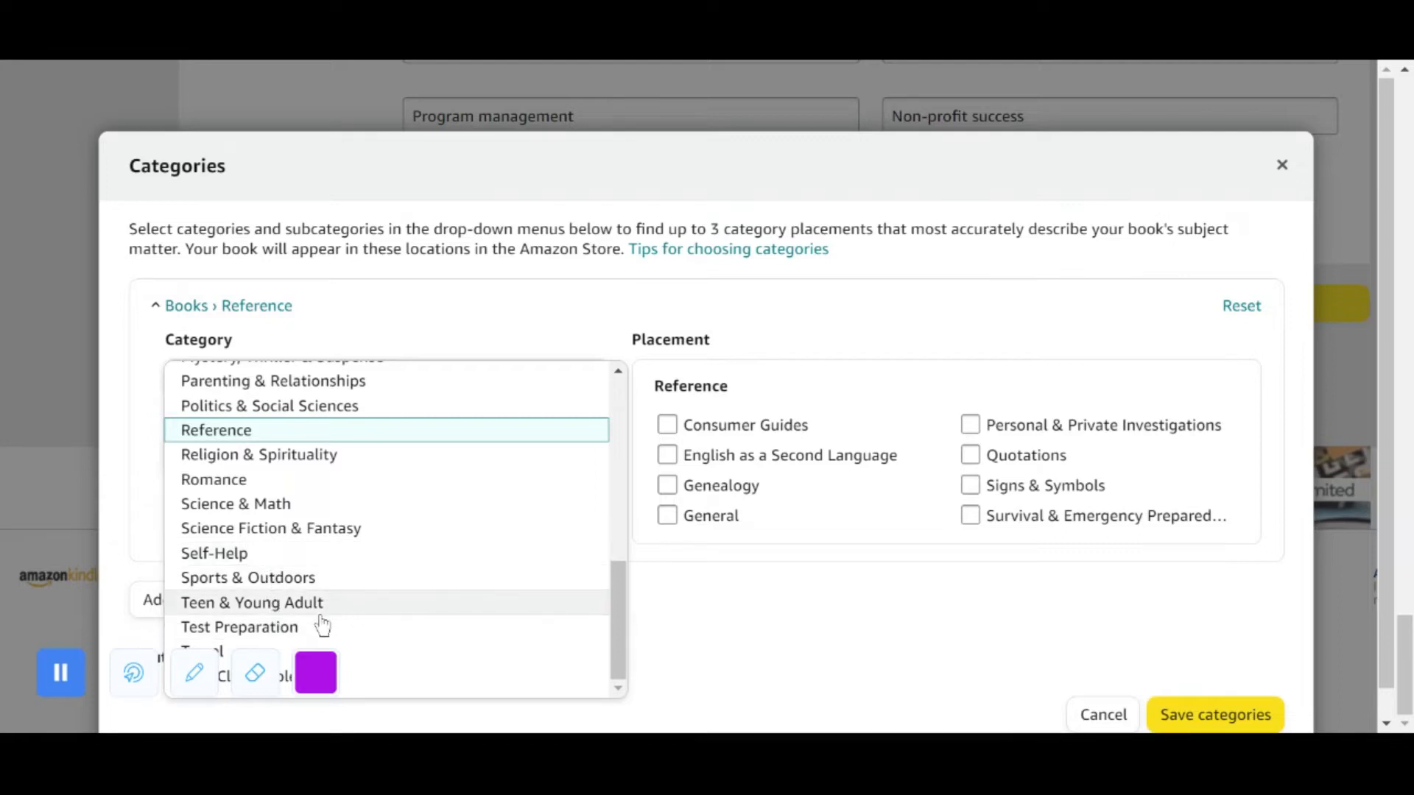
scroll(309, 589, "up", 5)
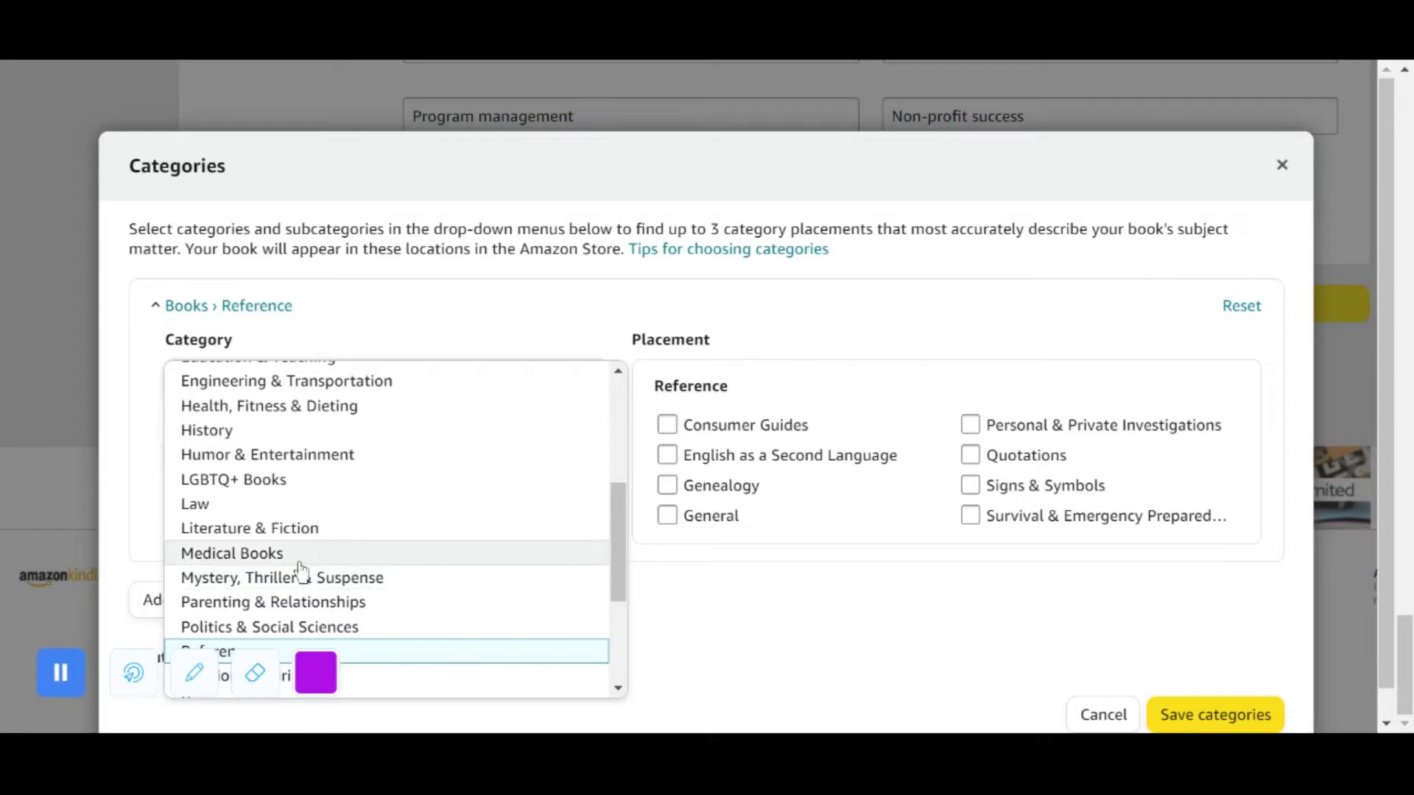
scroll(267, 505, "up", 3)
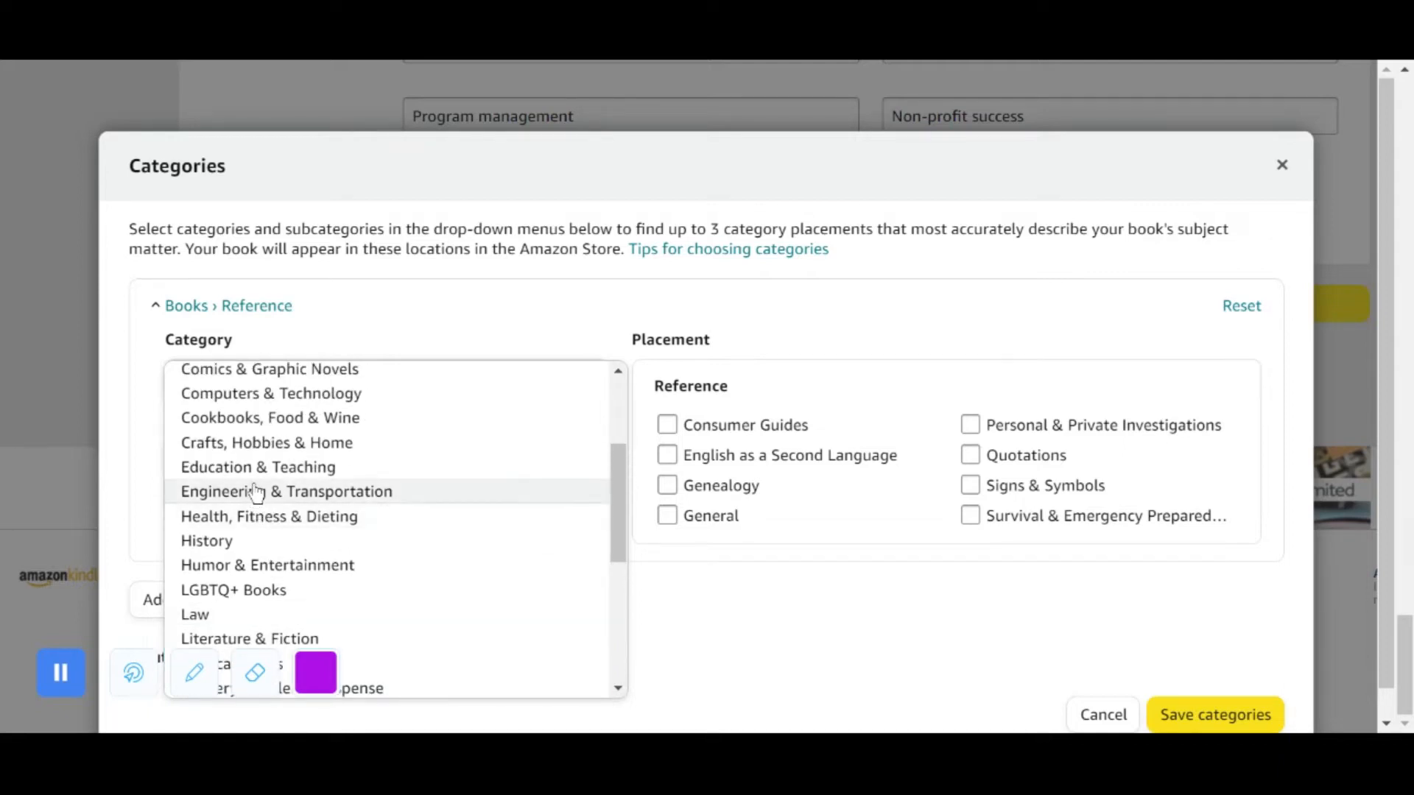
scroll(256, 488, "up", 3)
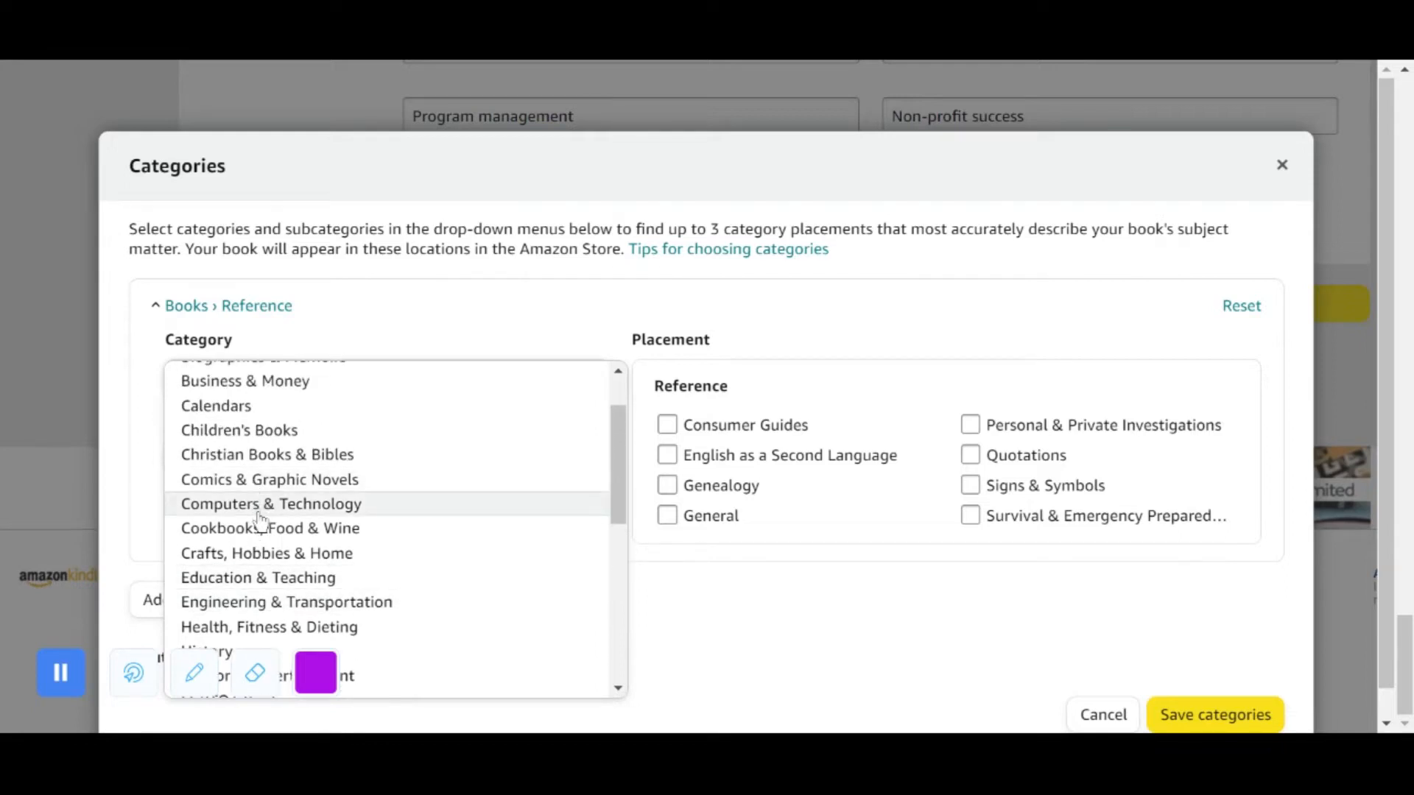
scroll(263, 499, "up", 2)
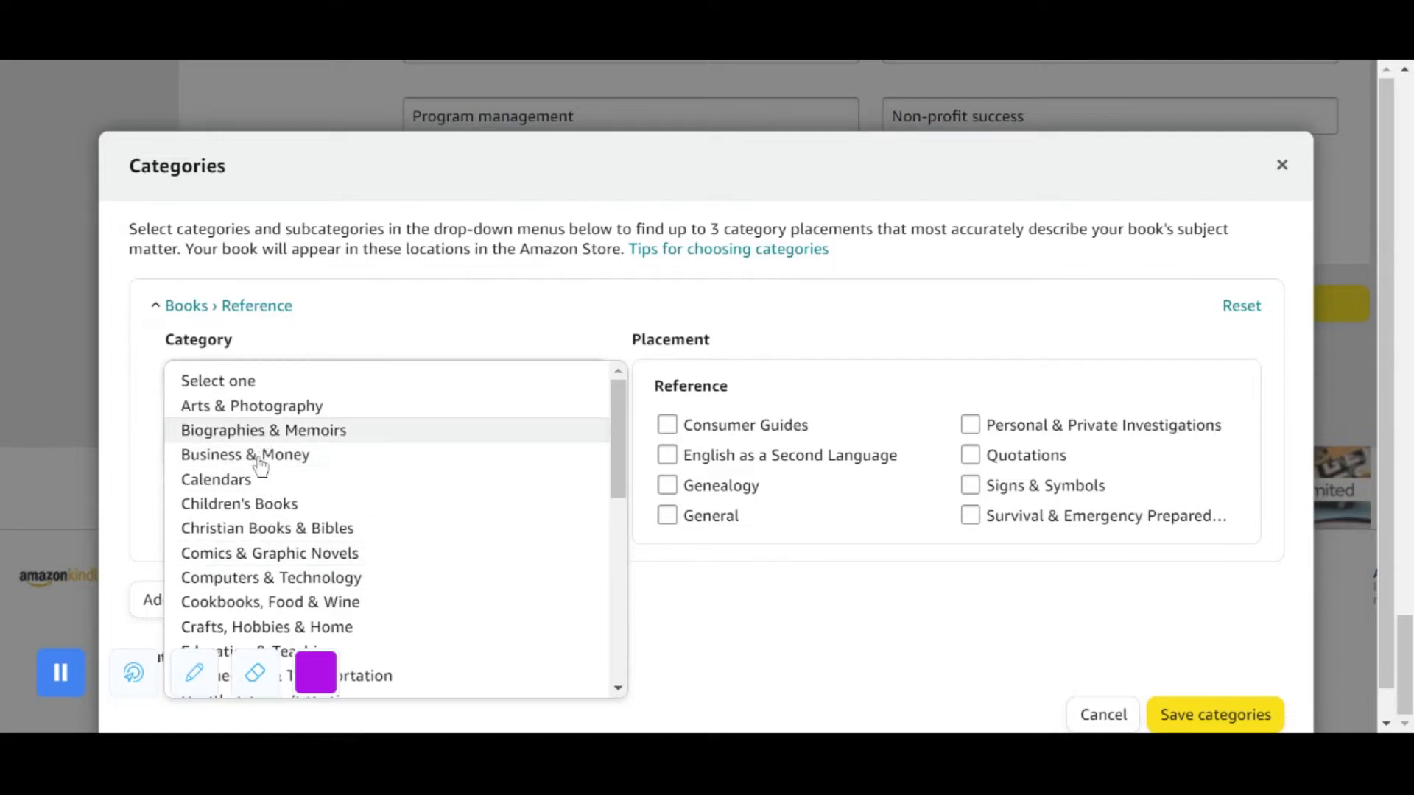
left_click(294, 456)
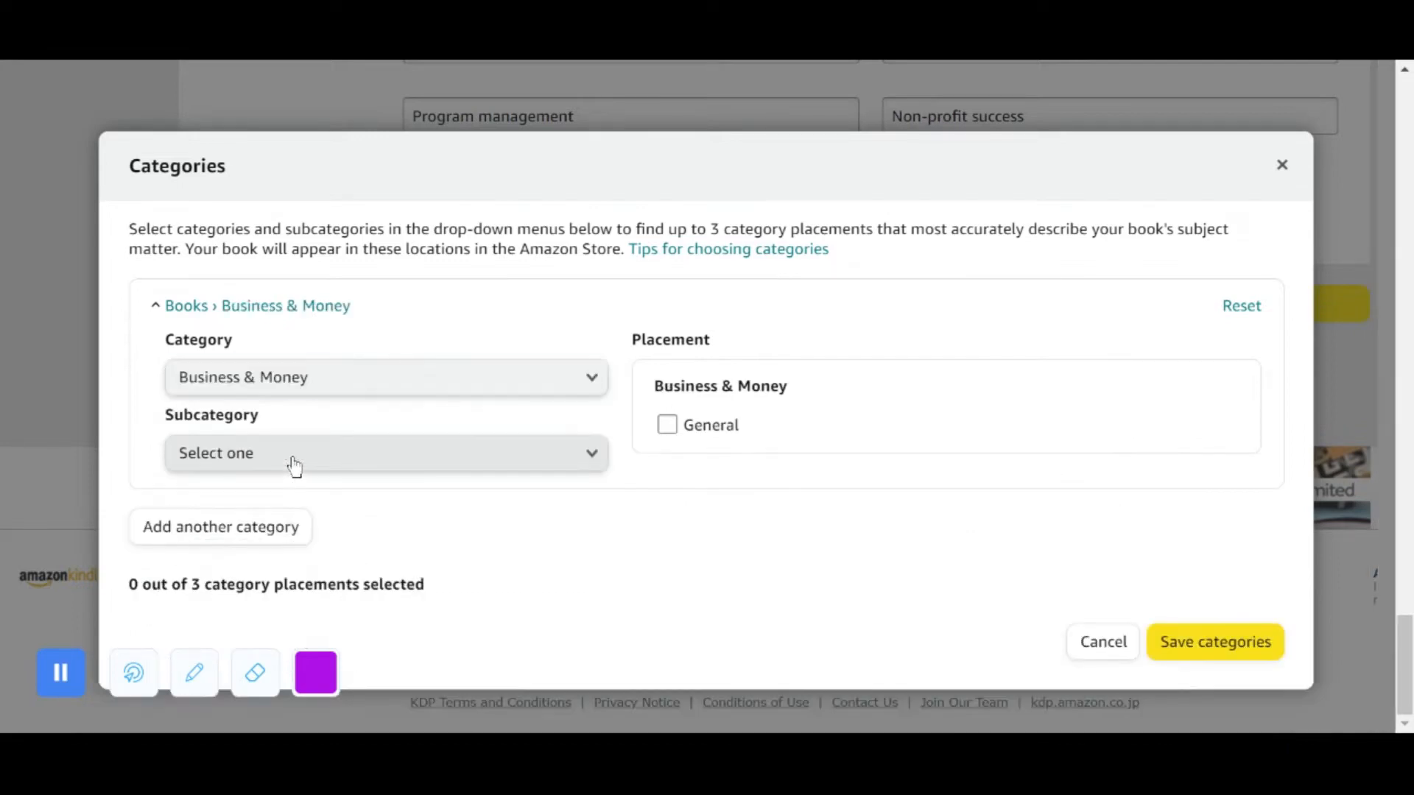
Step: Review the Business & Money subcategories and choose Business Development & Entrepreneurship
left_click(294, 463)
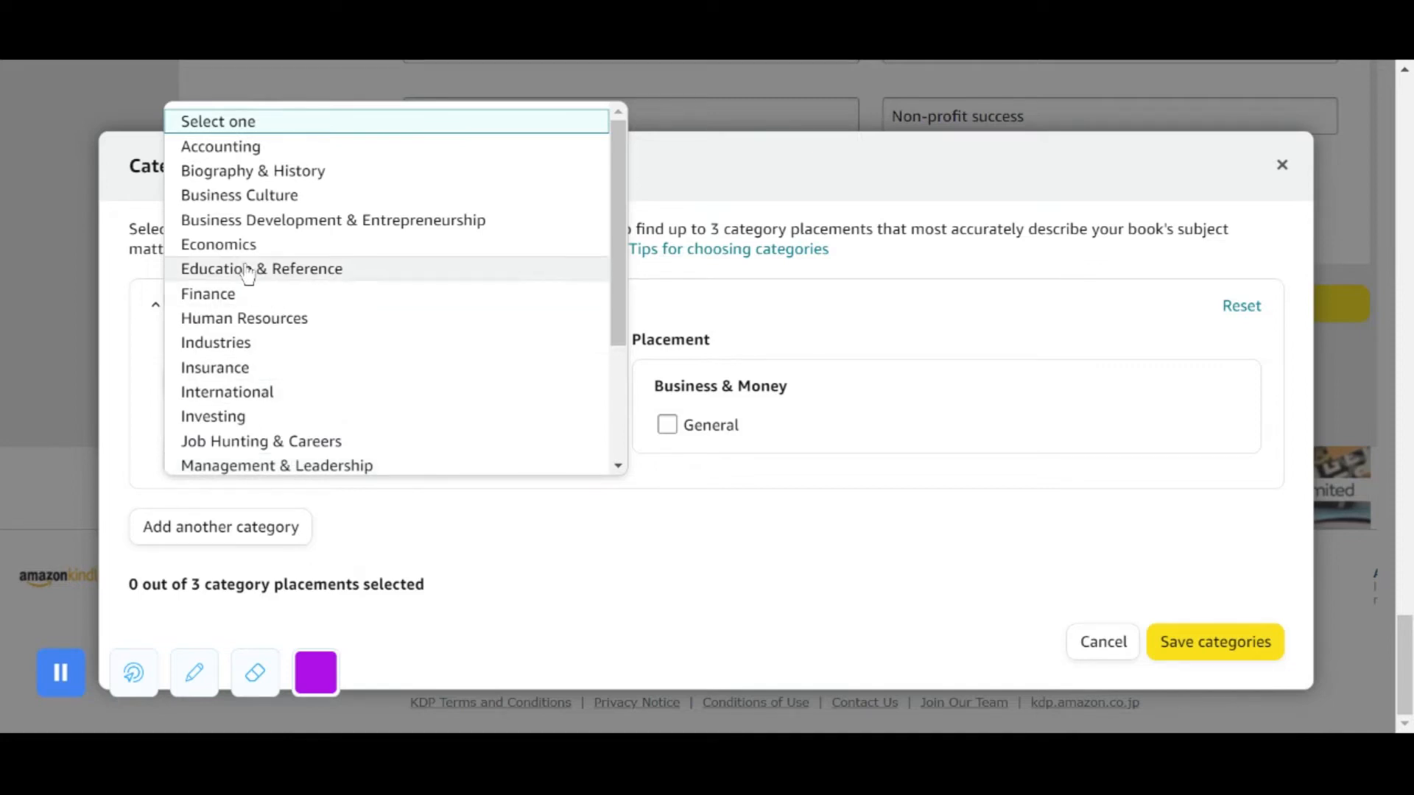
left_click(139, 415)
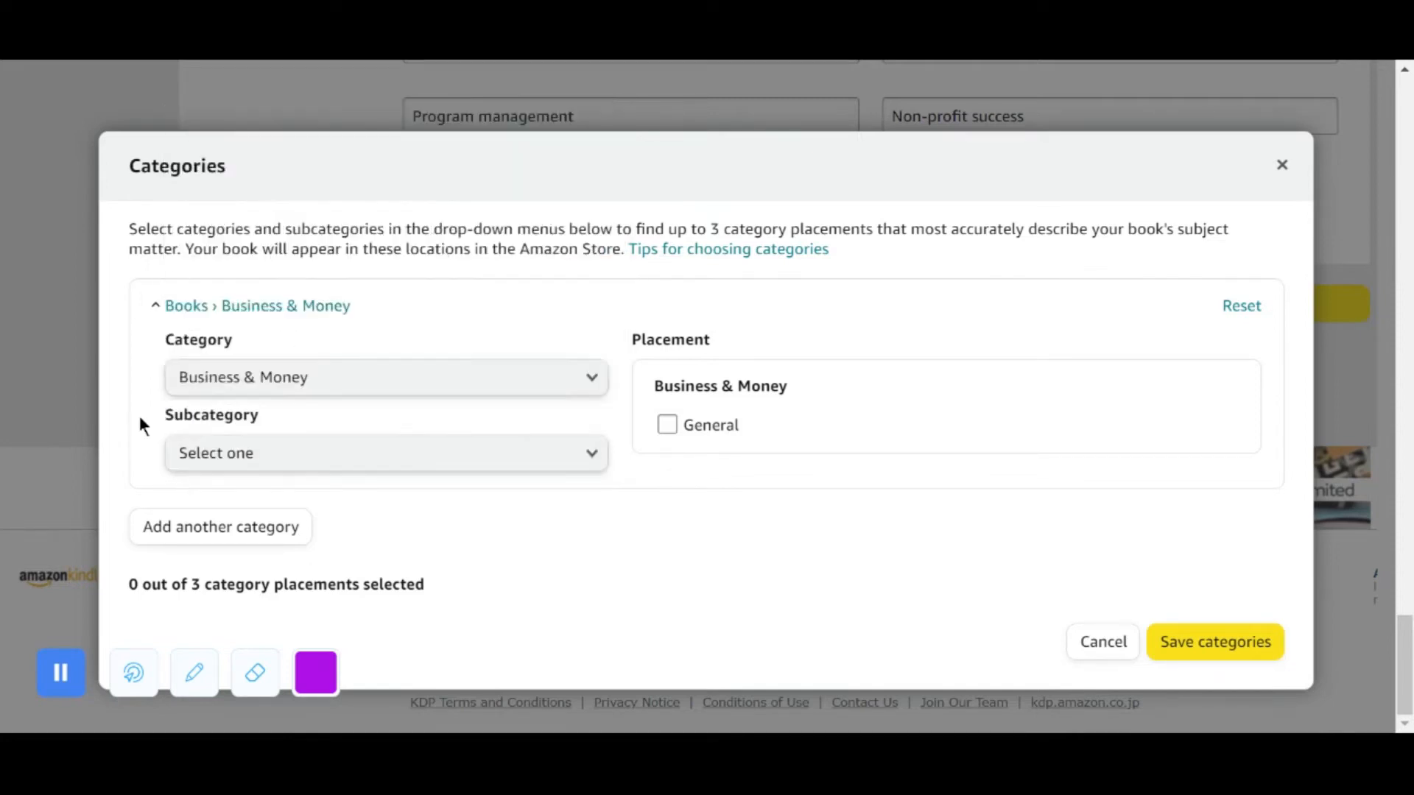
left_click(286, 460)
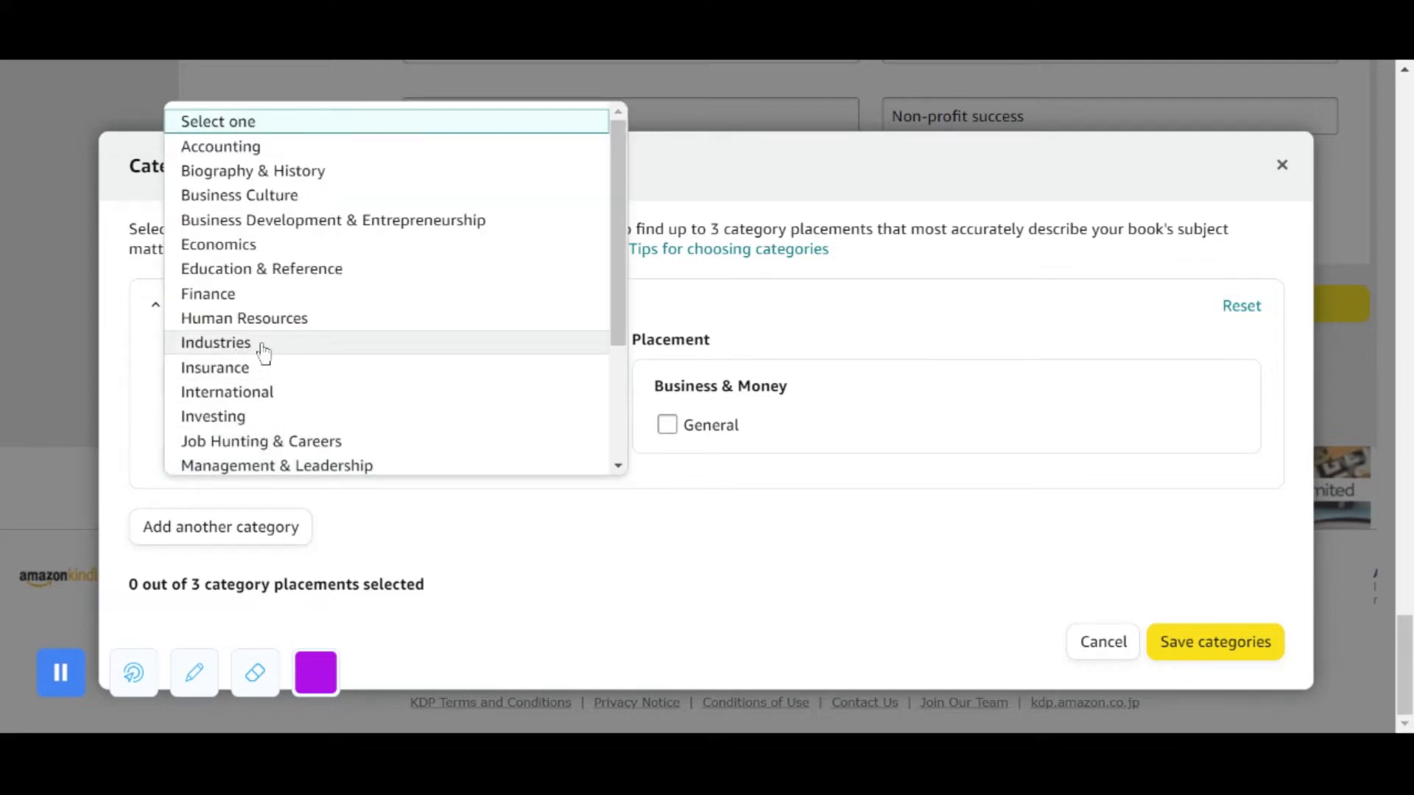
scroll(312, 273, "down", 2)
scroll(312, 272, "down", 1)
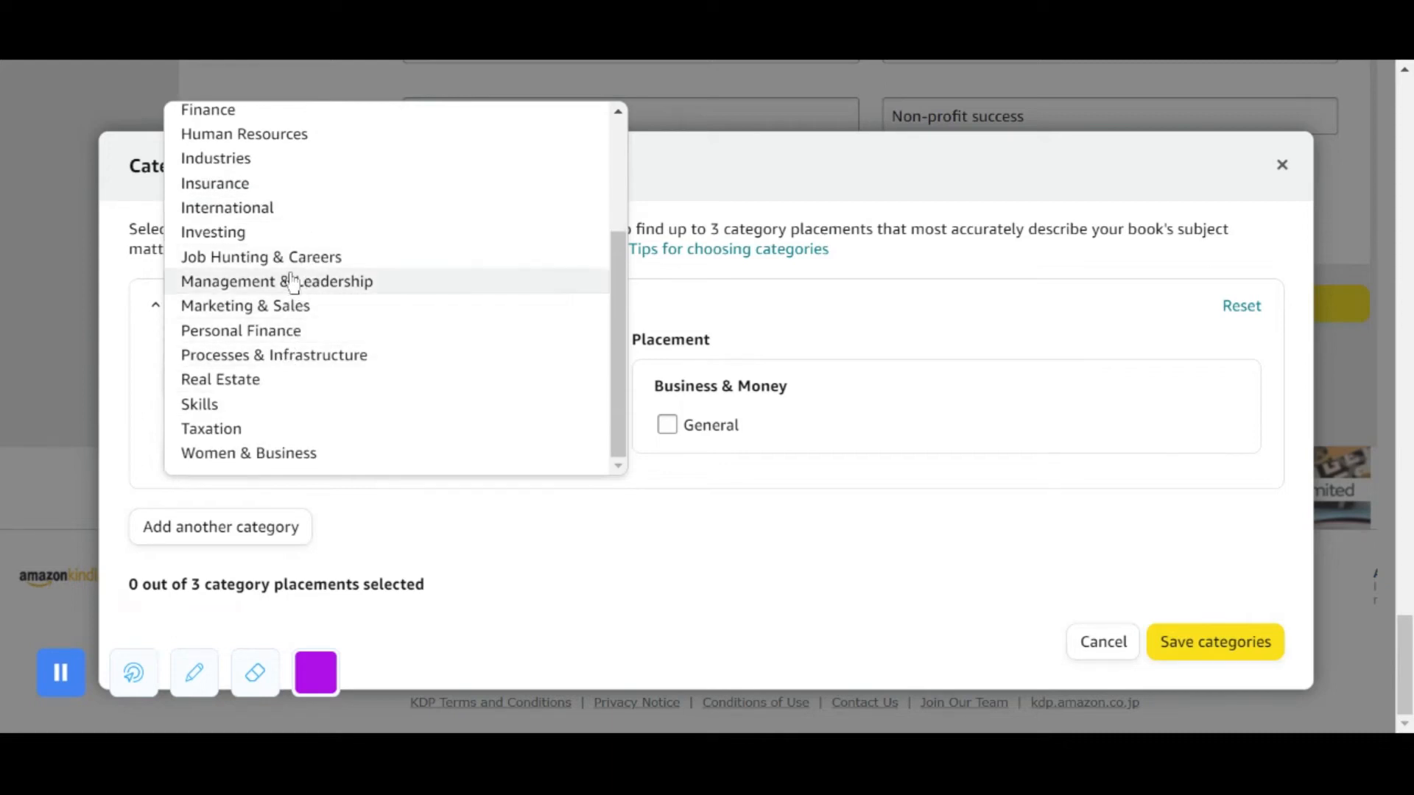
scroll(287, 279, "up", 2)
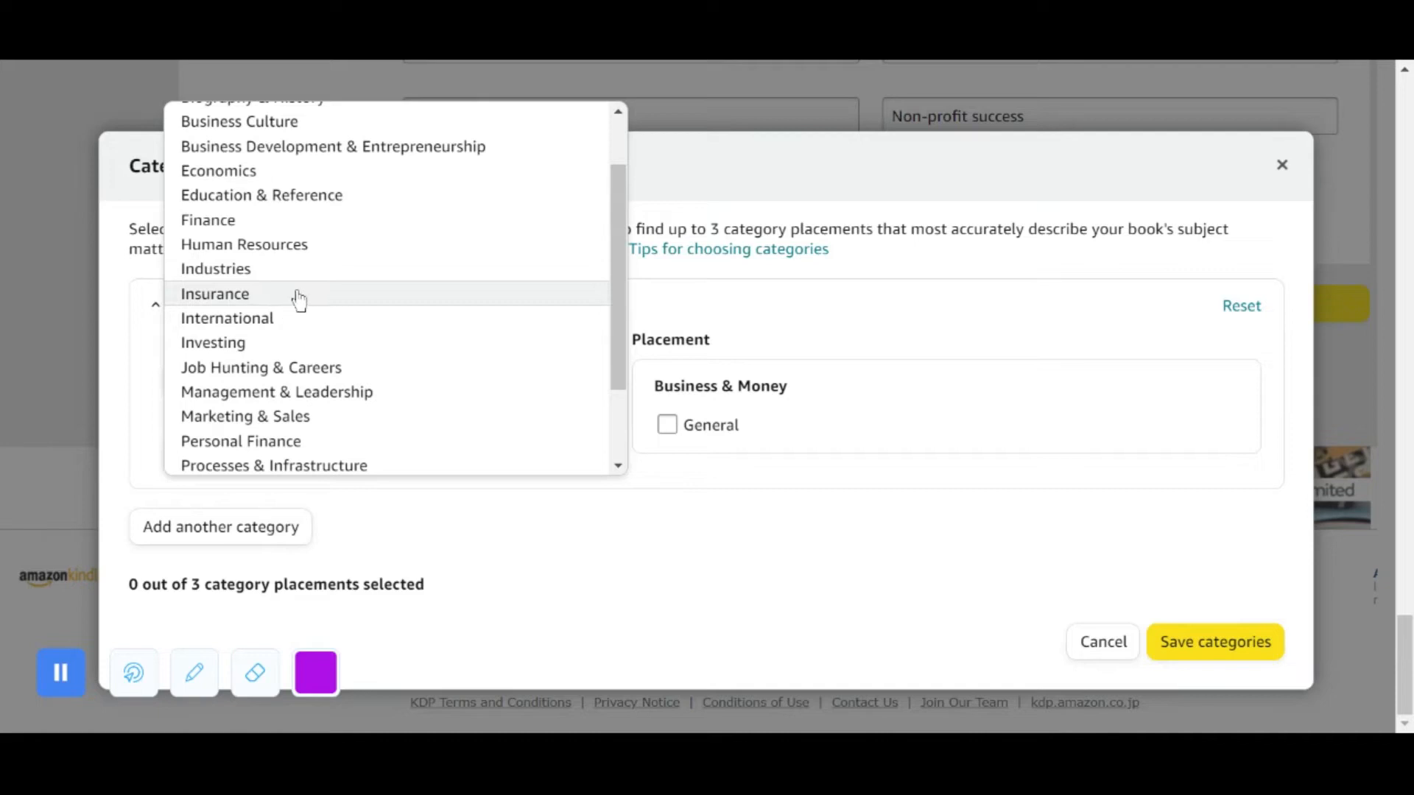
scroll(298, 298, "up", 2)
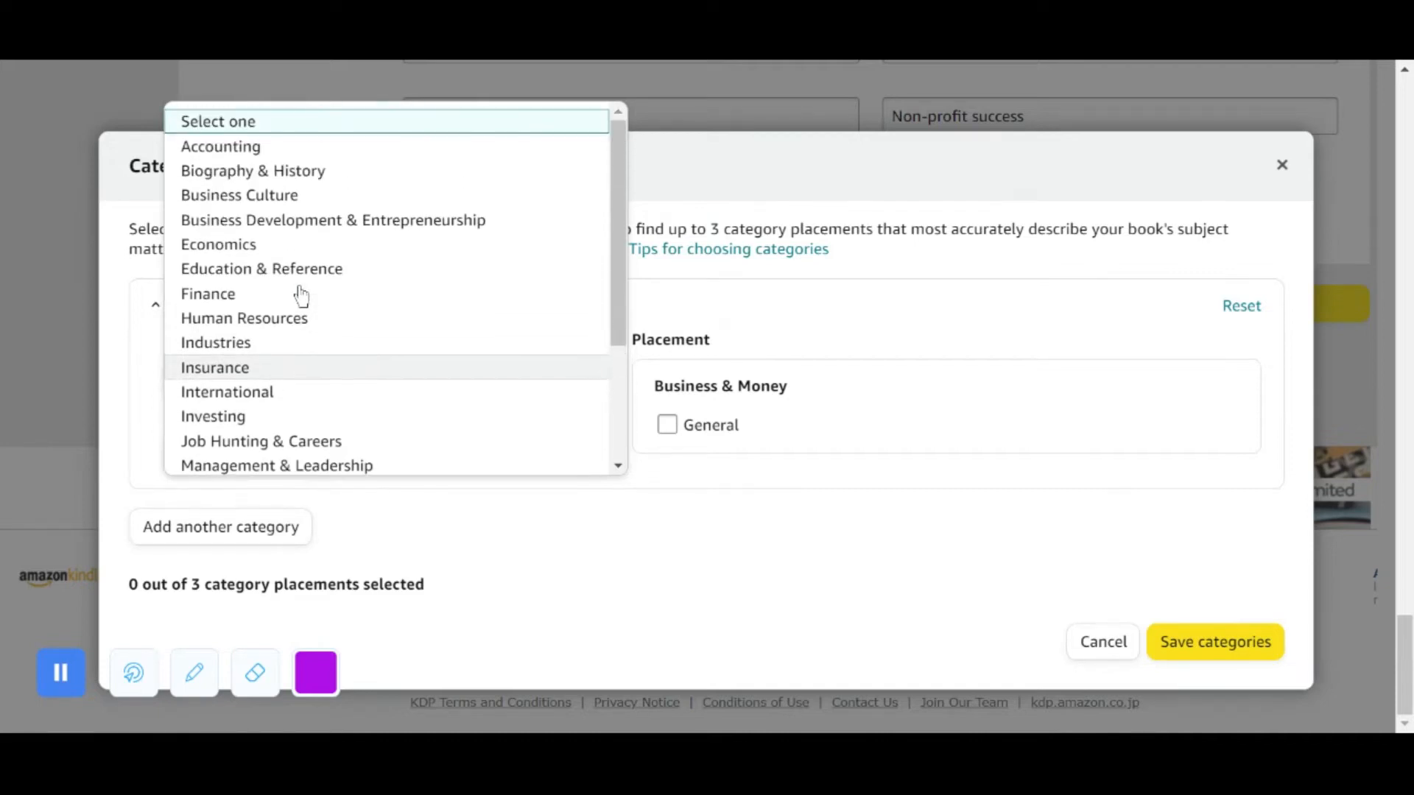
left_click(304, 221)
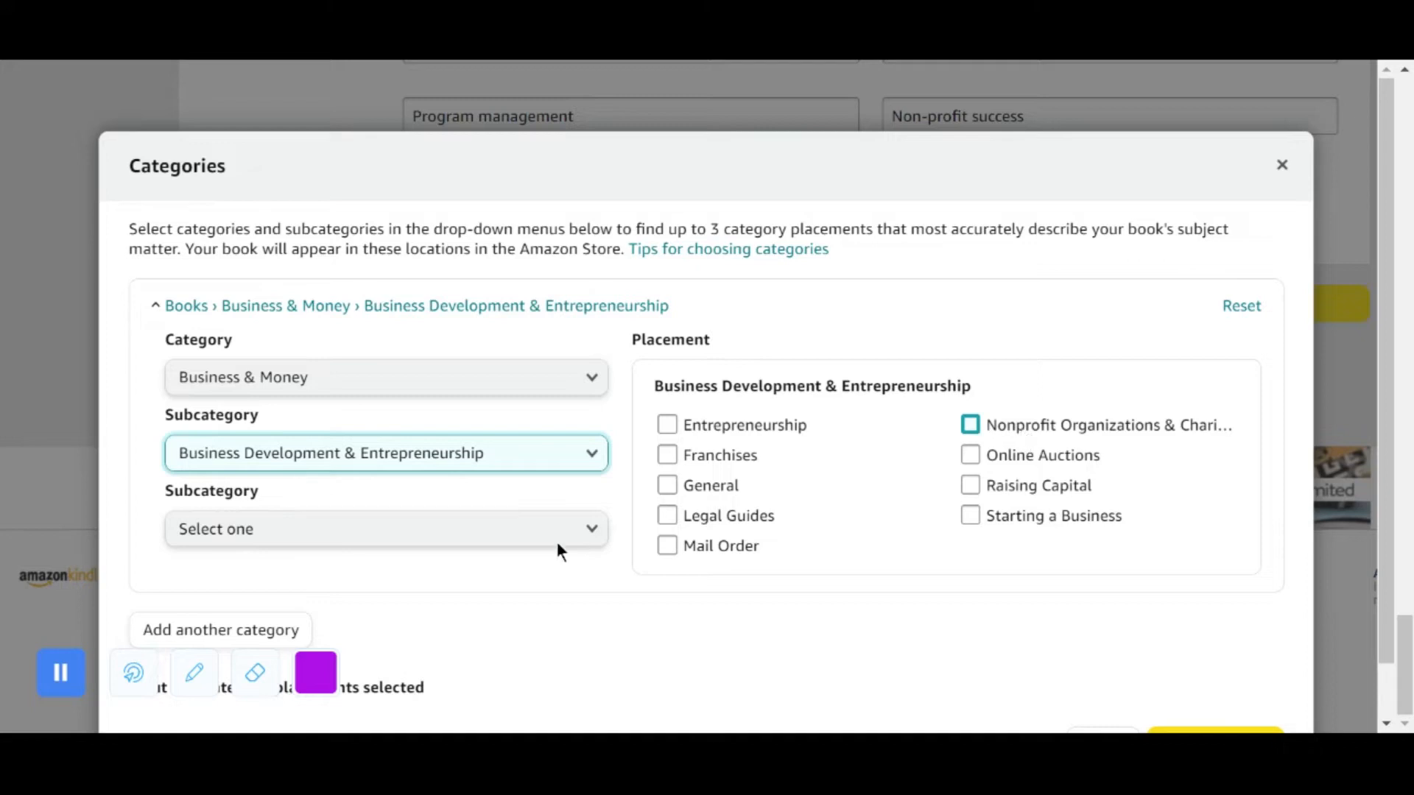
Step: Select the Nonprofit Organizations & Charities and Raising Capital placements under Business Development & Entrepreneurship
left_click(423, 539)
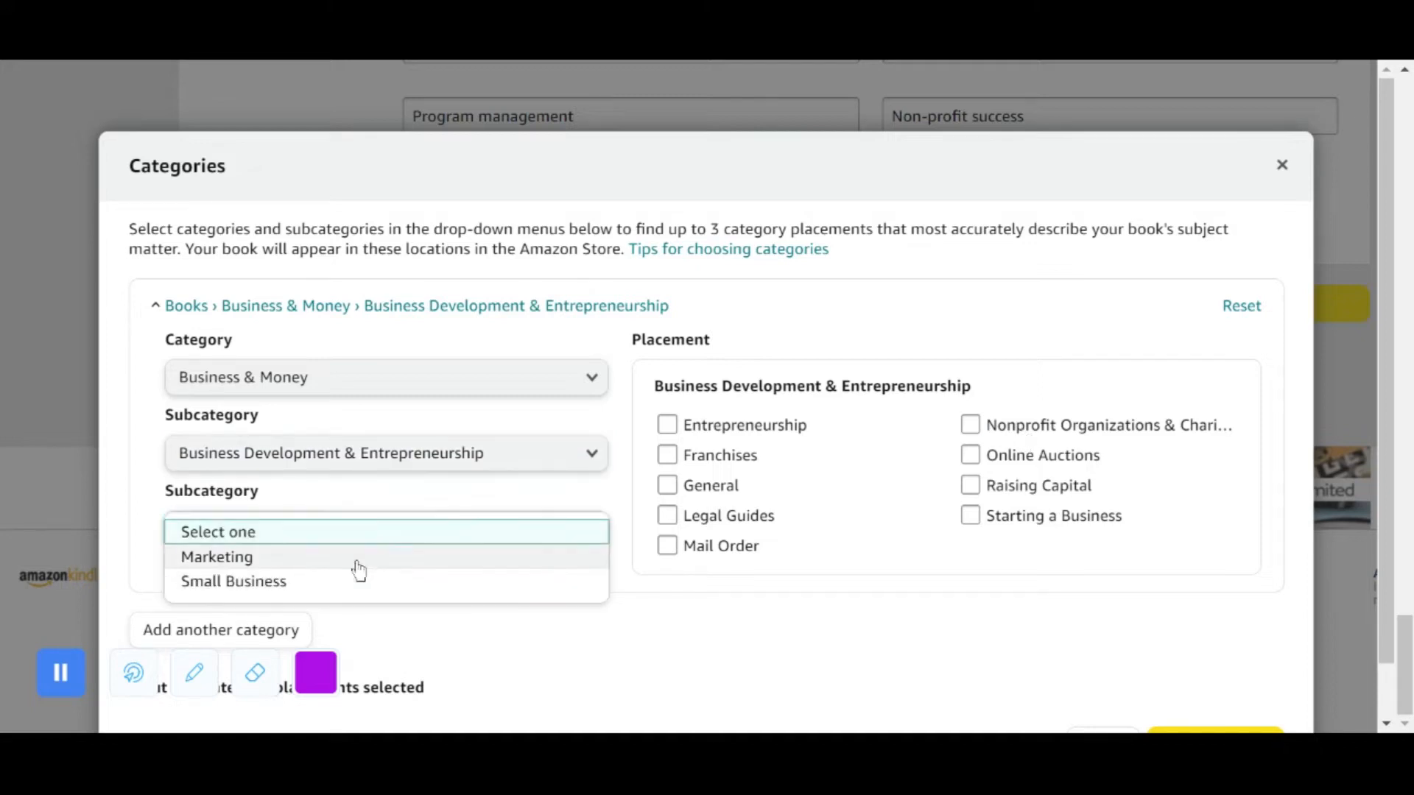
left_click(996, 430)
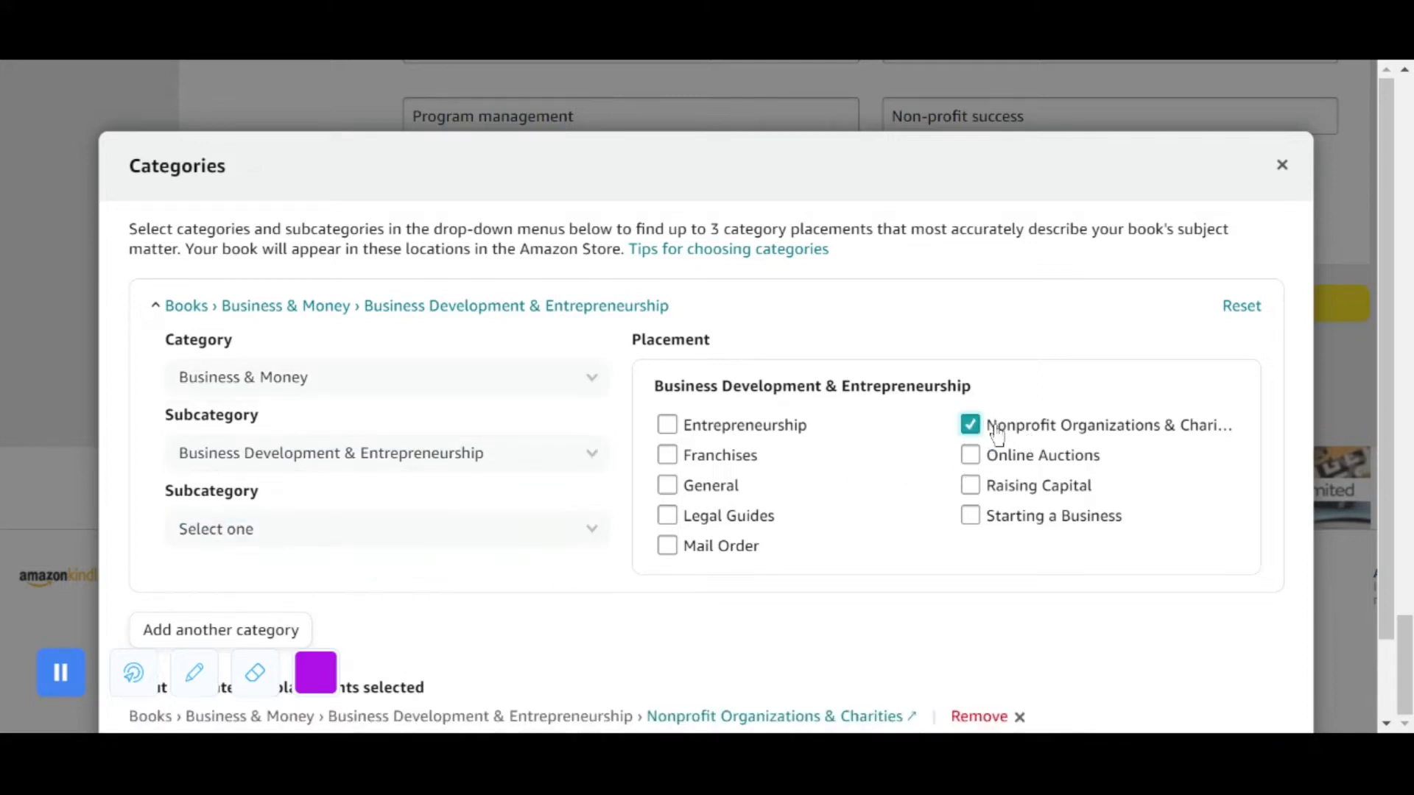
left_click(972, 489)
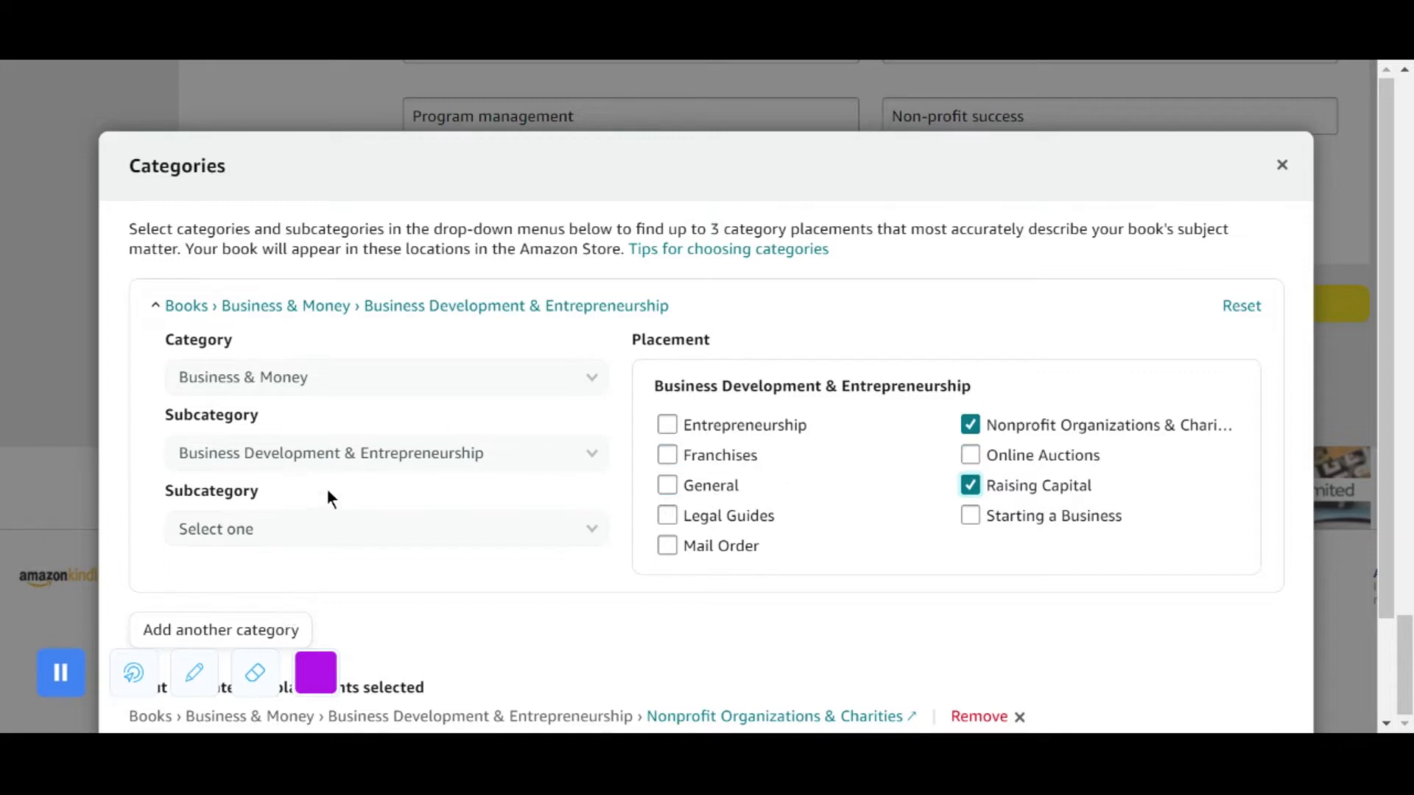
Step: Add another category entry for the book and set its main category to Business & Money
scroll(329, 496, "down", 2)
left_click(299, 519)
left_click(309, 399)
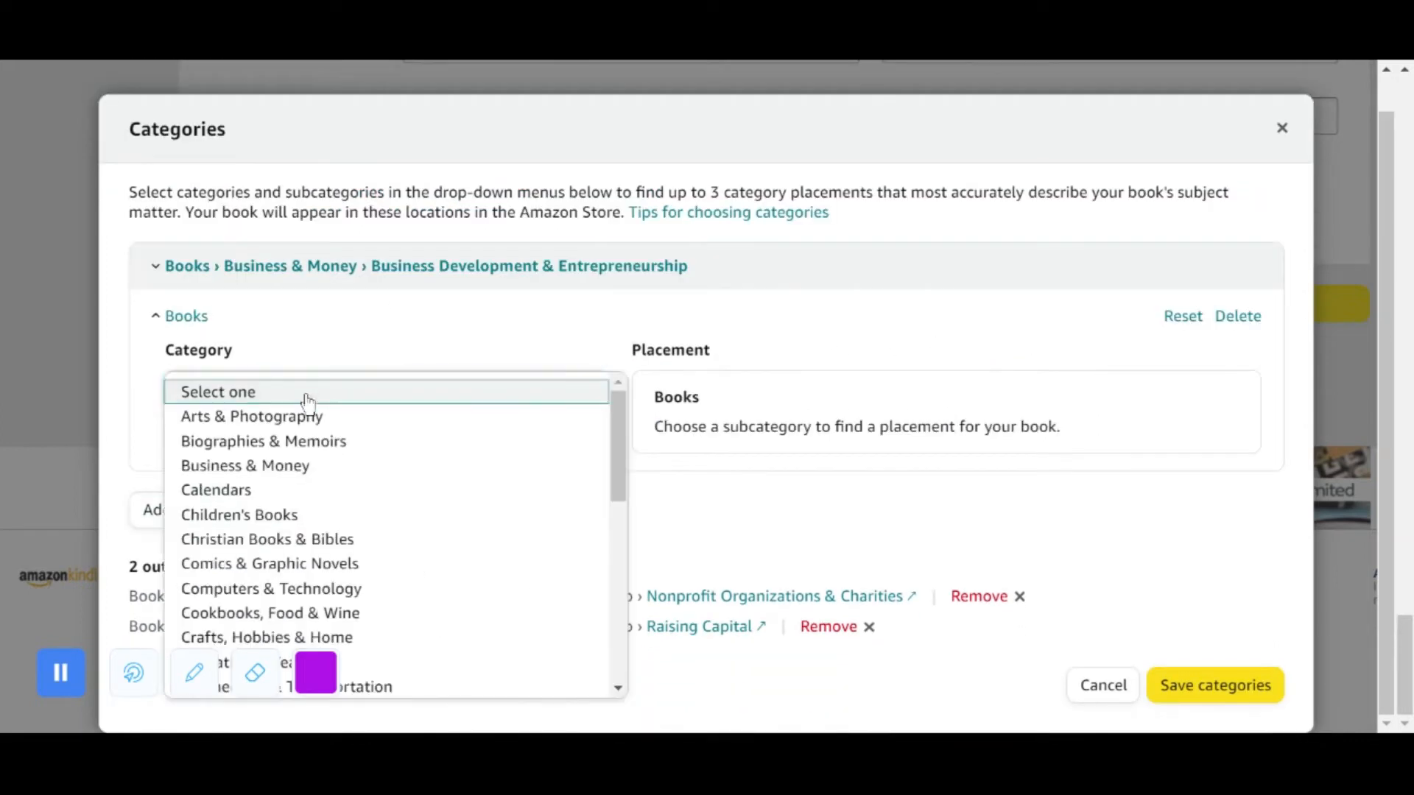
left_click(300, 464)
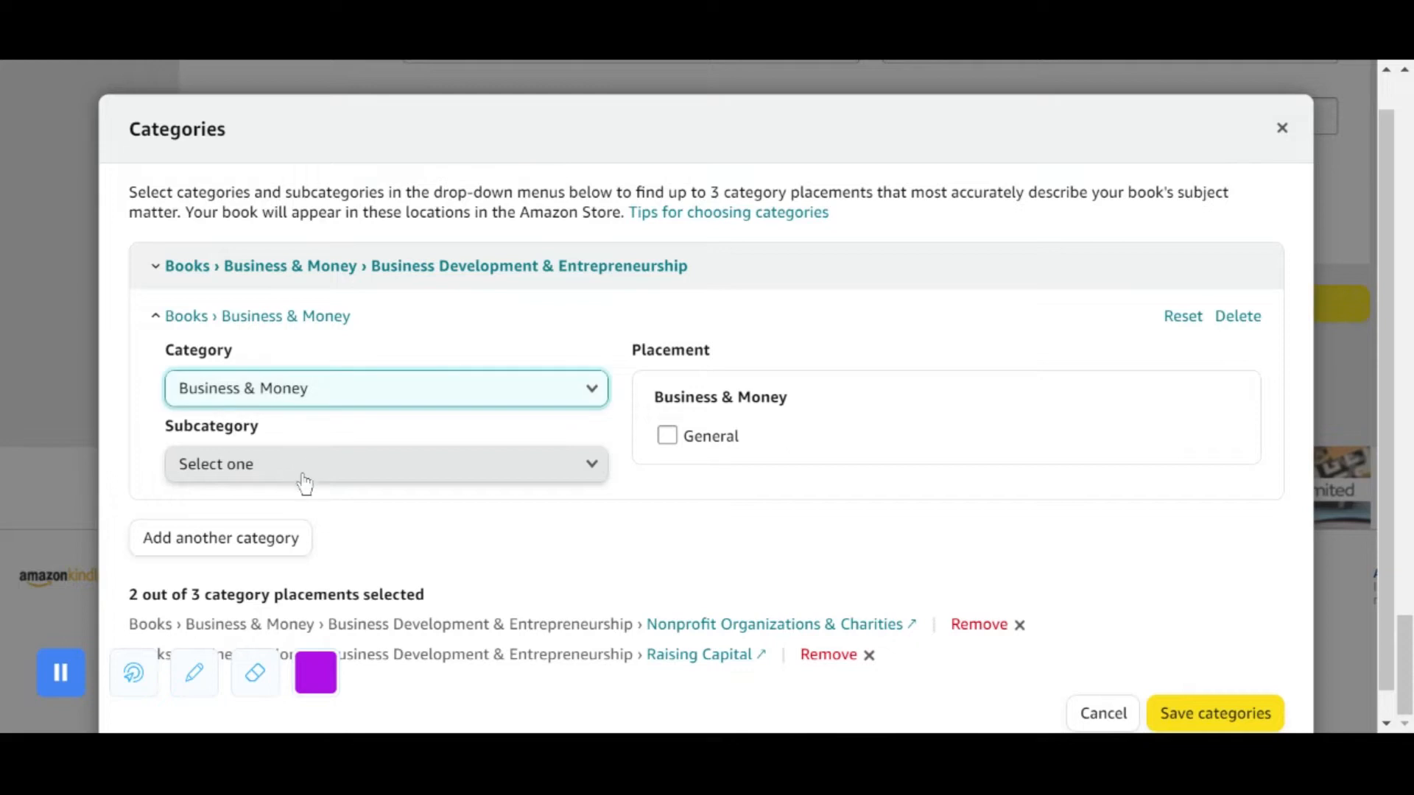
Step: Choose Investing as the second category entry's subcategory and look at its further subcategories
left_click(302, 475)
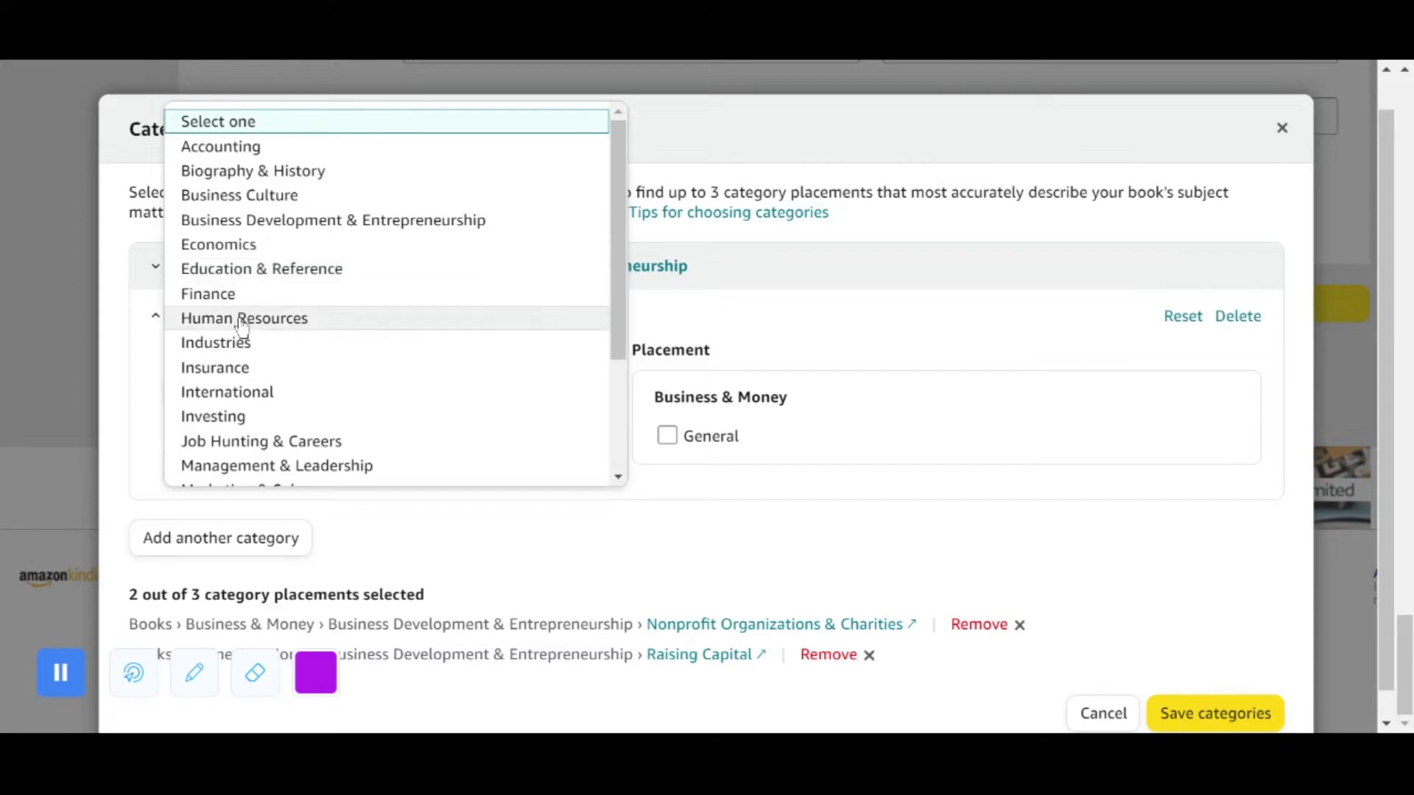
scroll(243, 357, "down", 2)
scroll(243, 357, "down", 1)
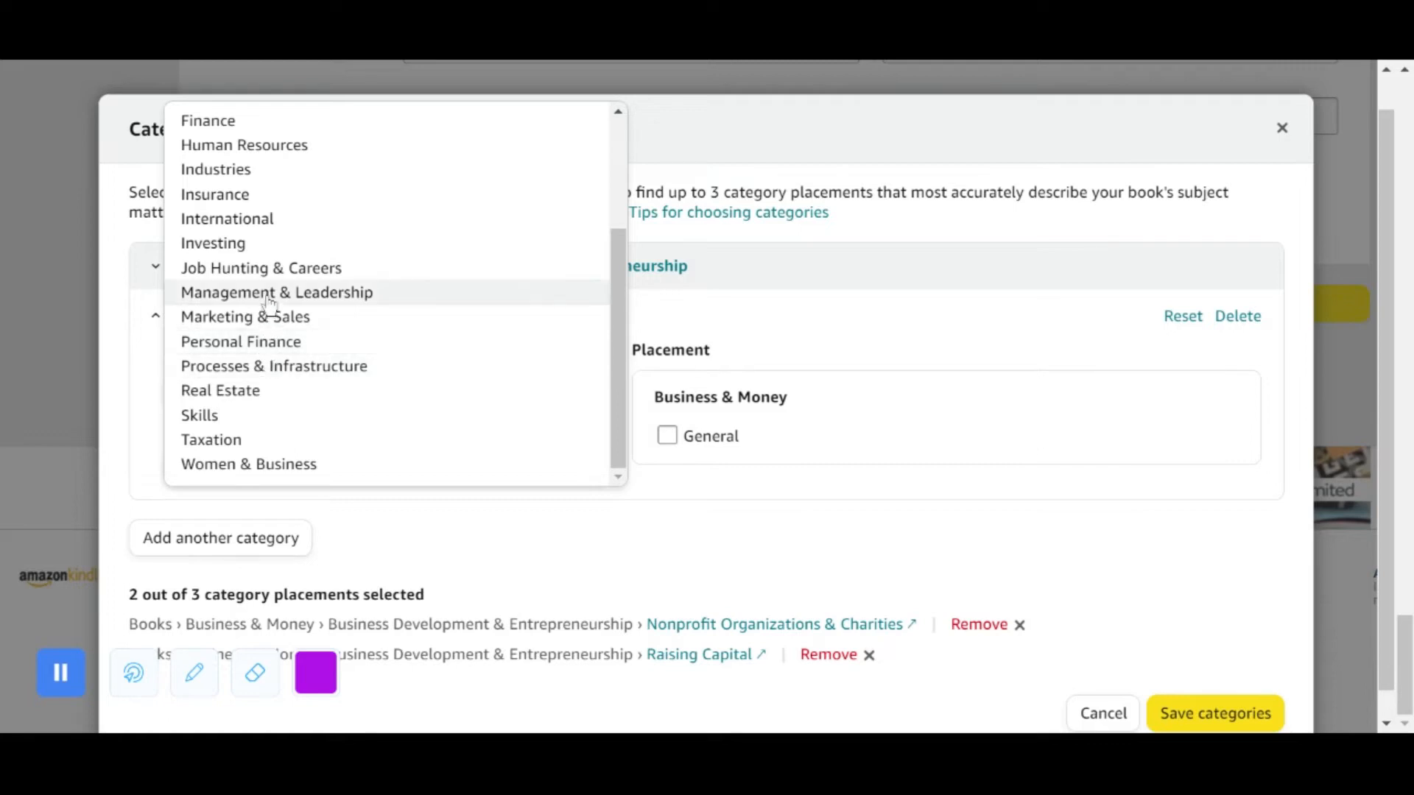
left_click(258, 243)
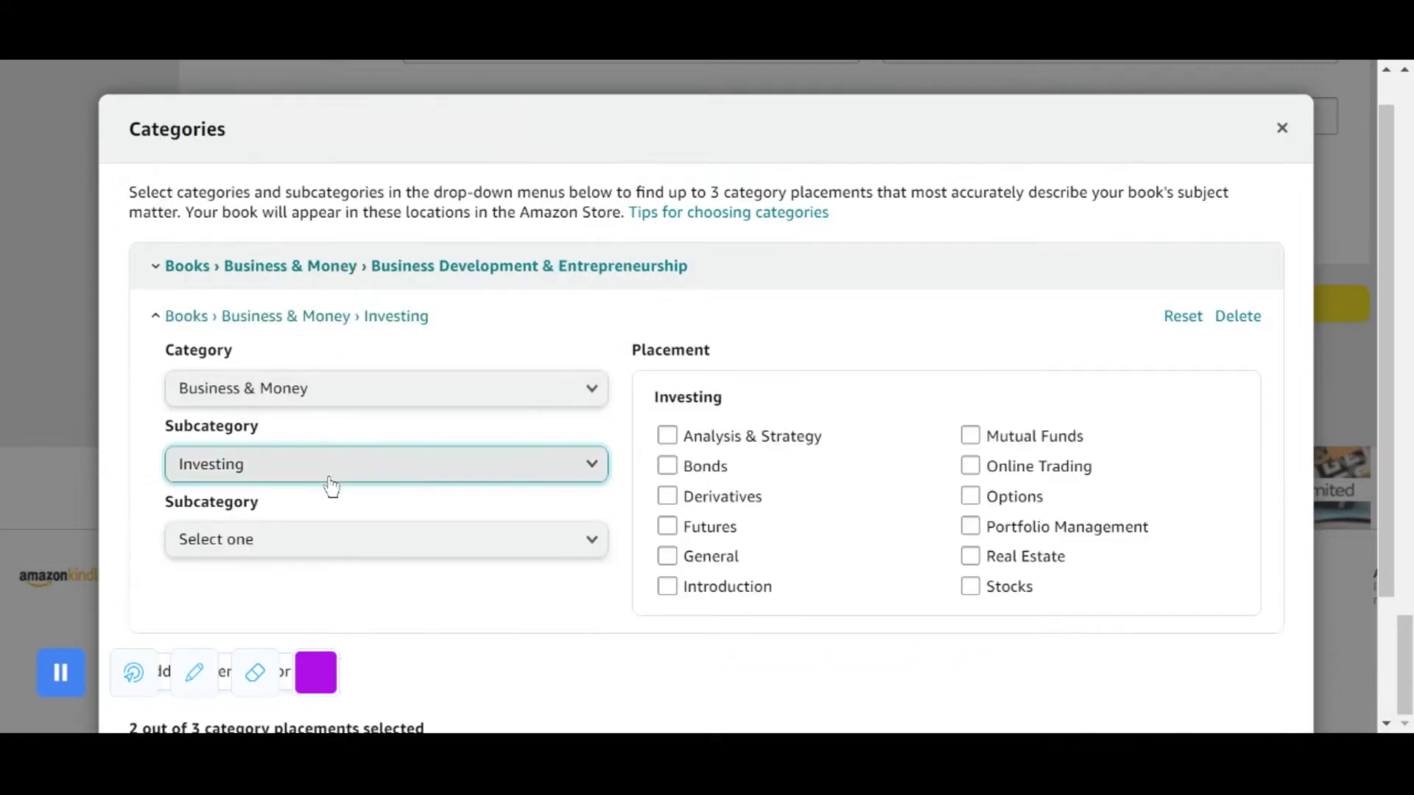
scroll(462, 442, "down", 2)
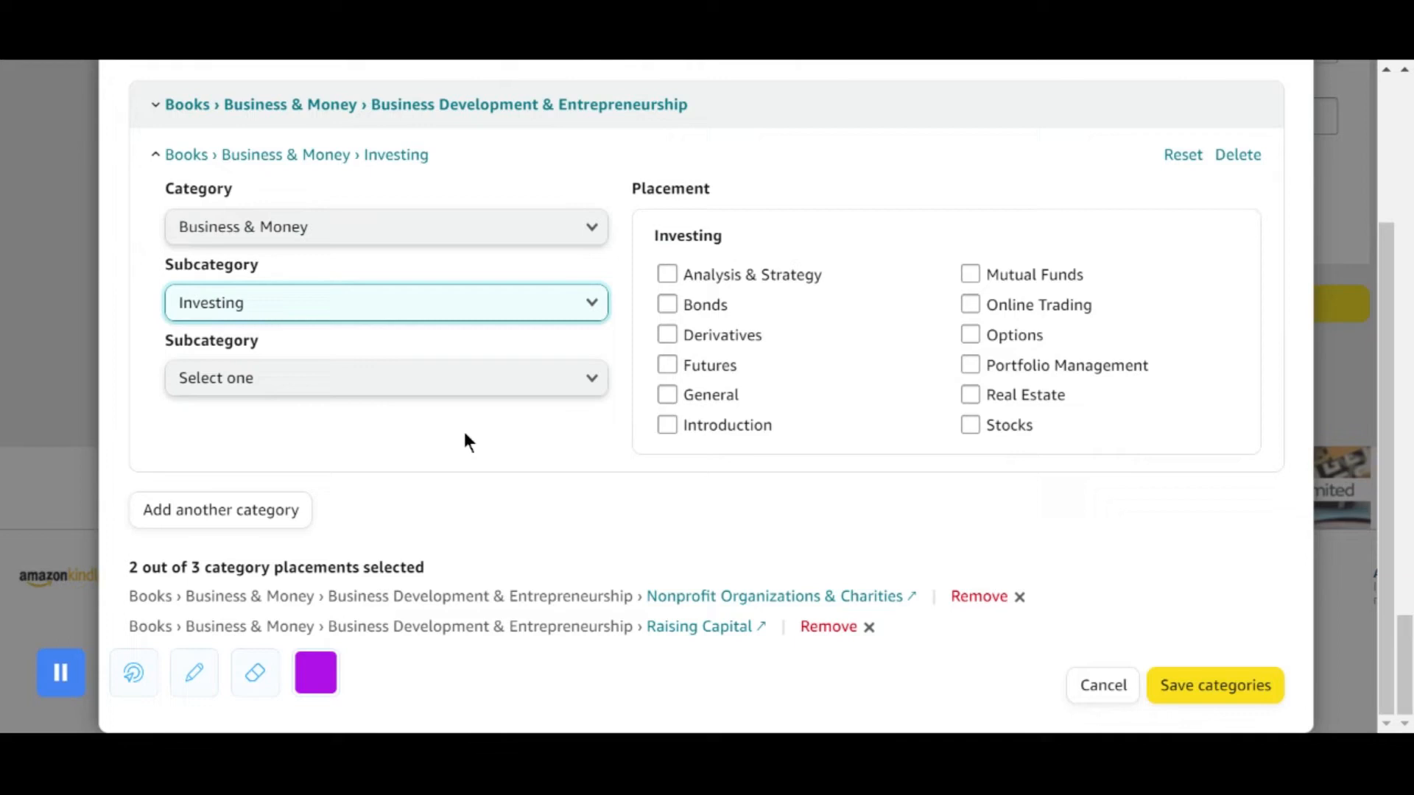
left_click(467, 386)
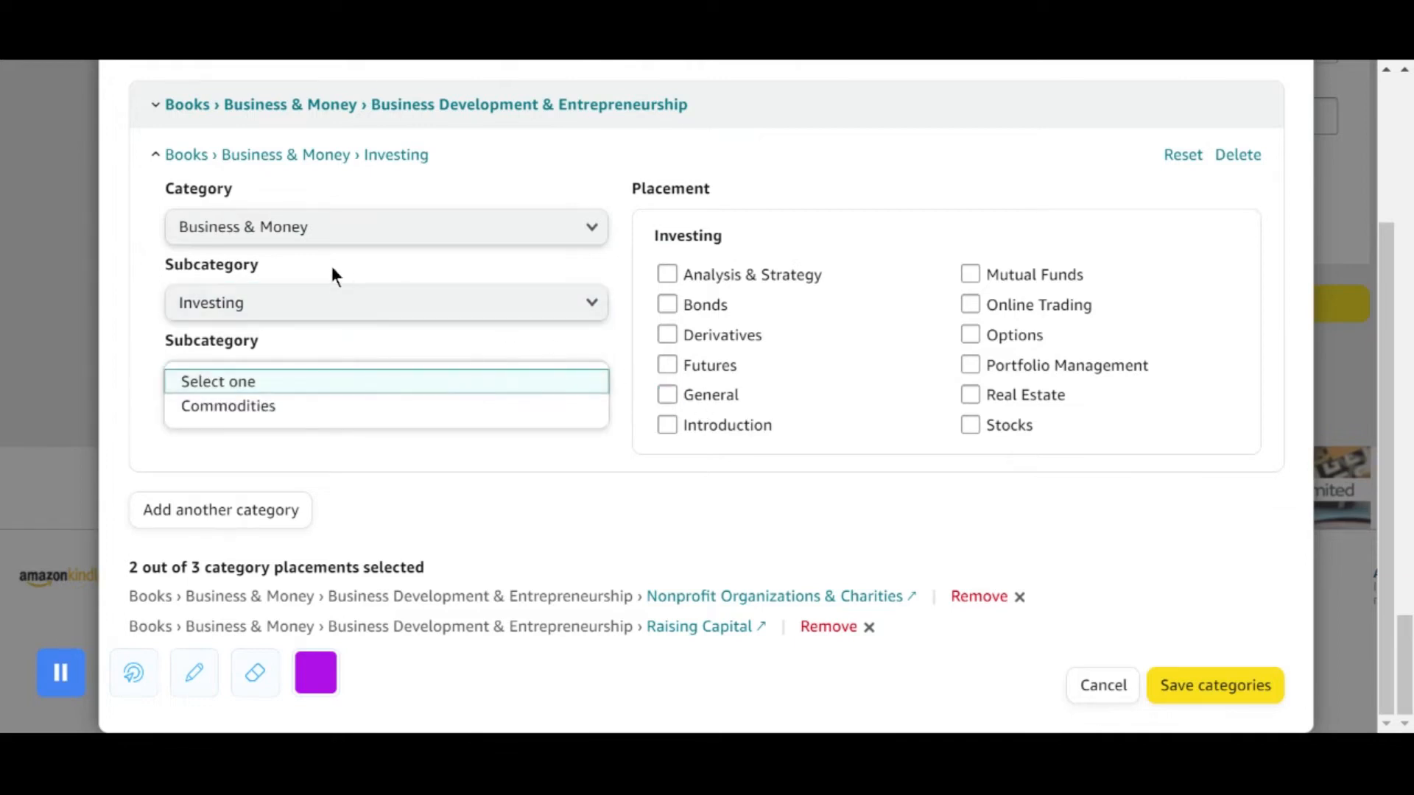
Step: Change the second category entry's subcategory to Human Resources
left_click(289, 315)
left_click(288, 316)
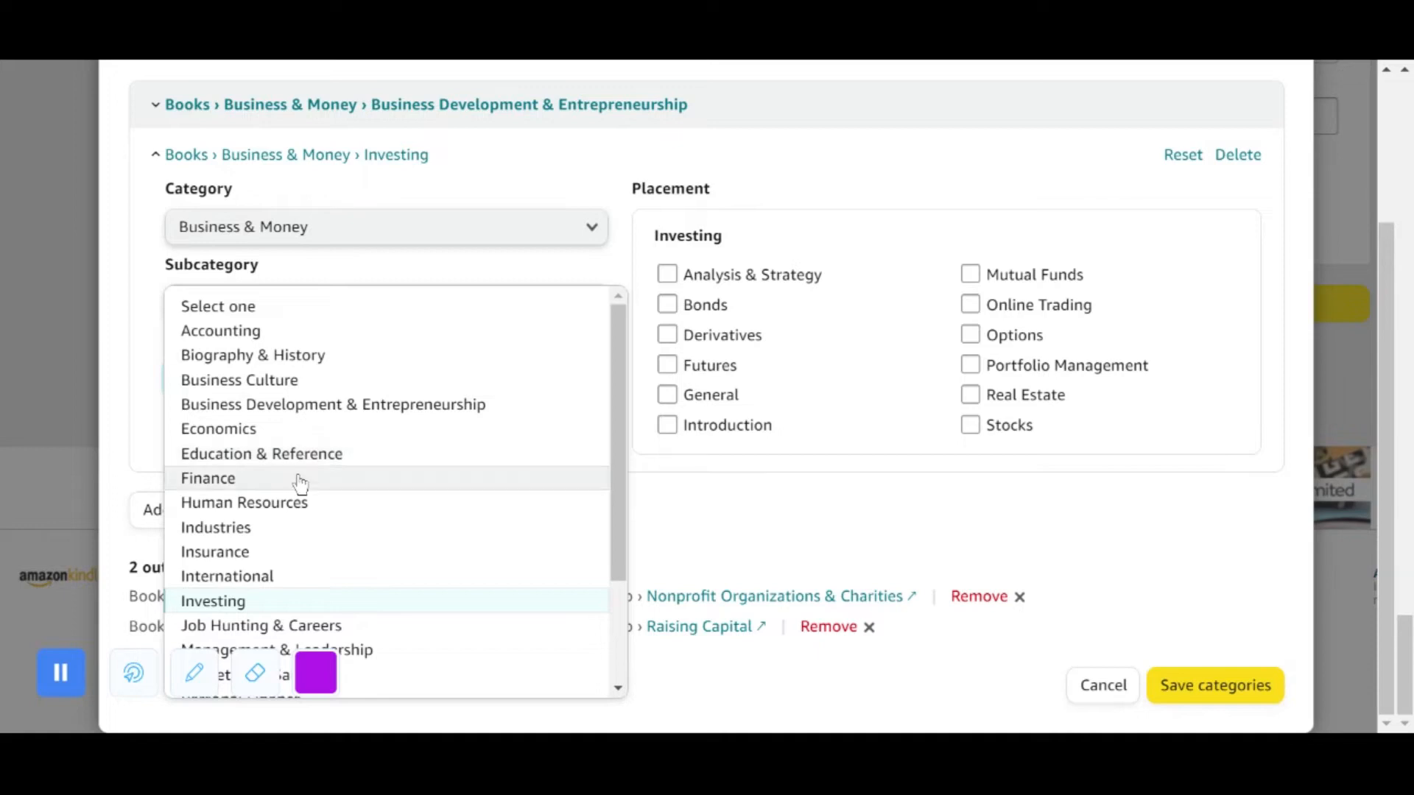
scroll(297, 482, "down", 3)
left_click(265, 391)
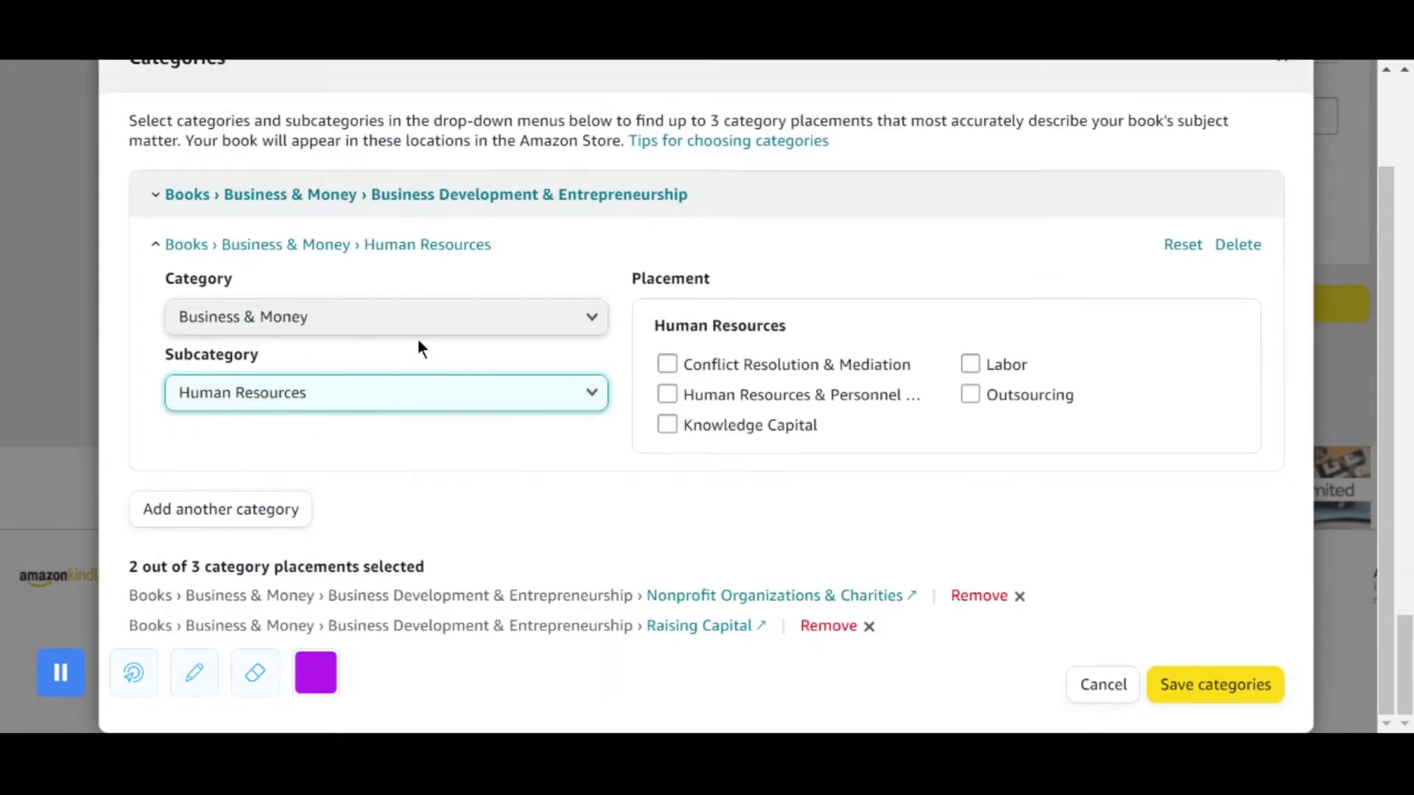
Step: Change the second category entry's subcategory to Business Culture
left_click(358, 381)
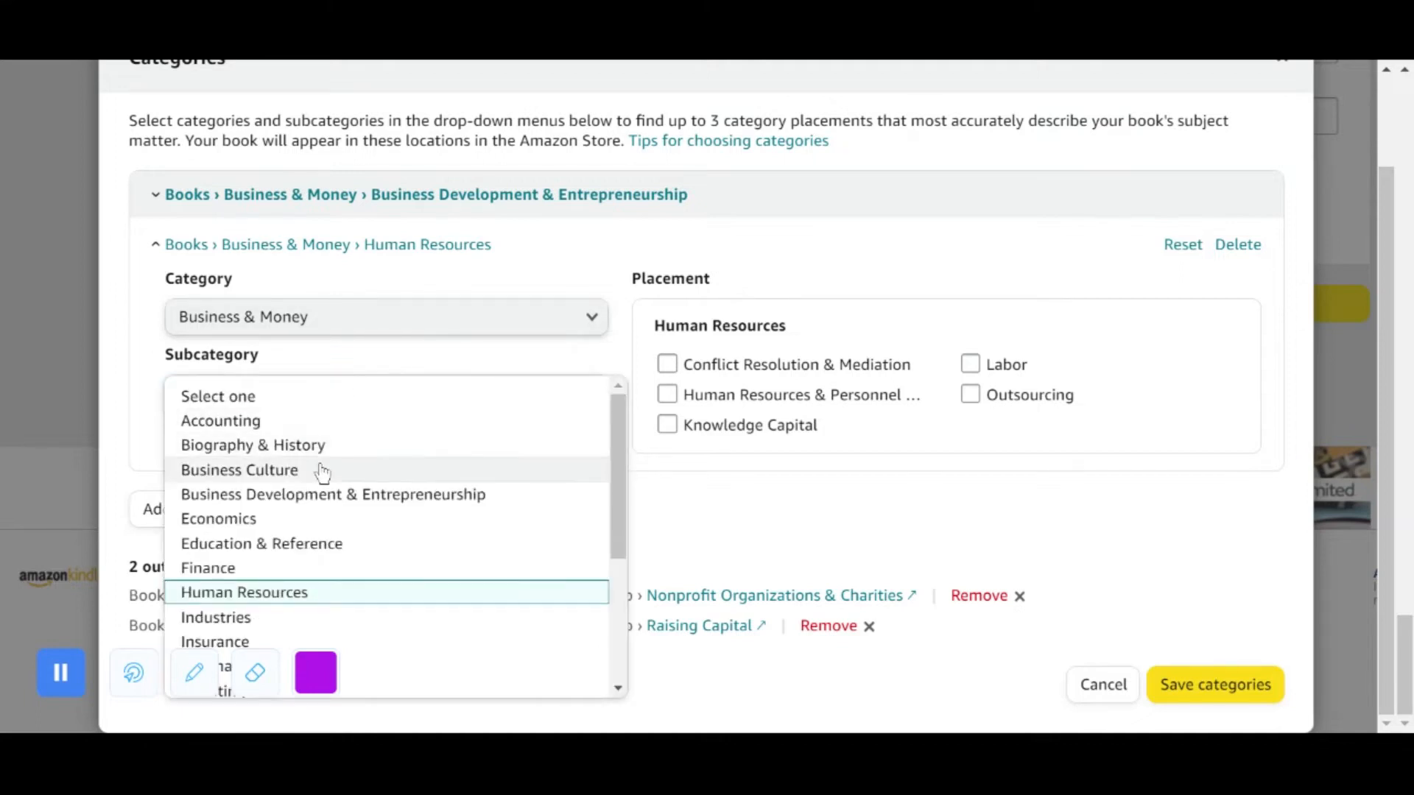
scroll(317, 529, "down", 3)
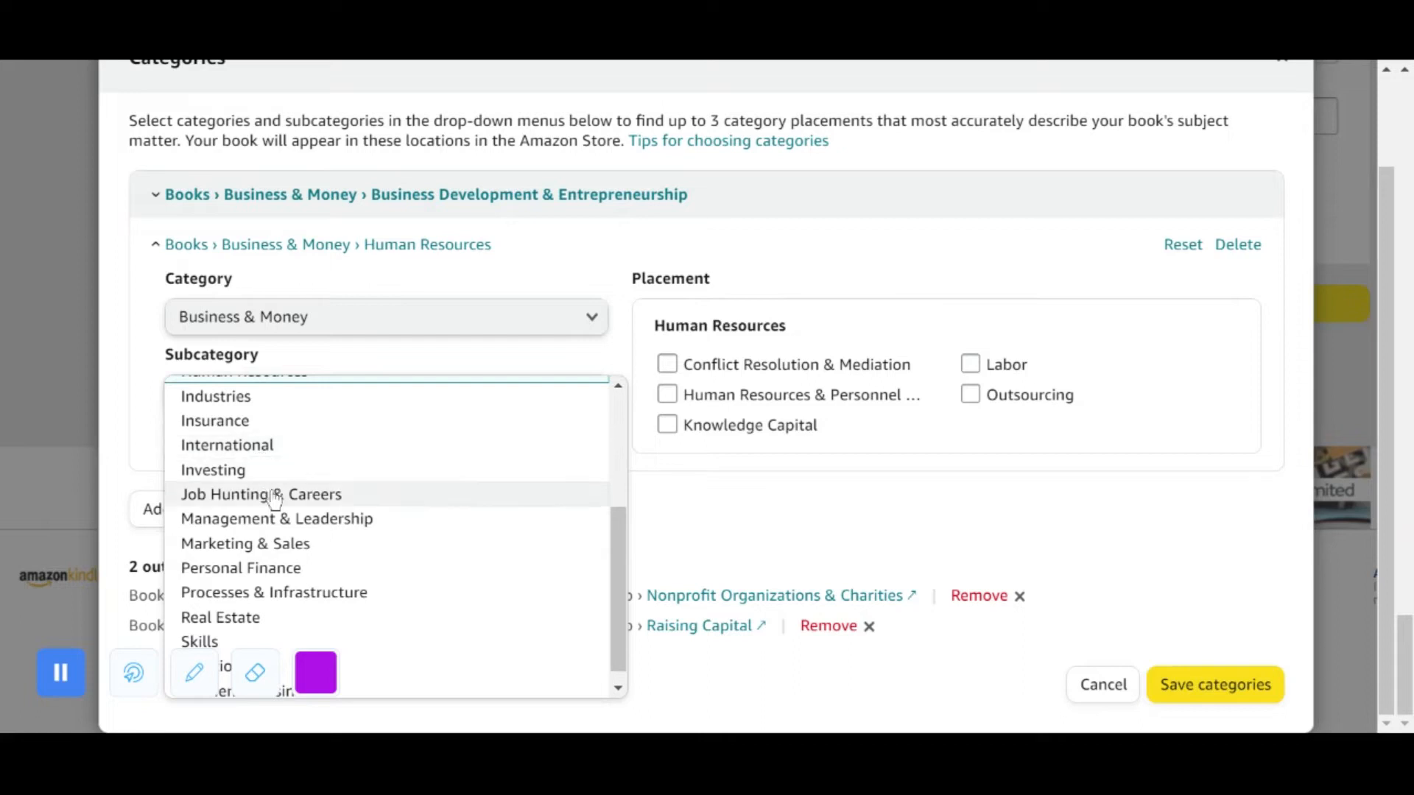
scroll(282, 543, "up", 3)
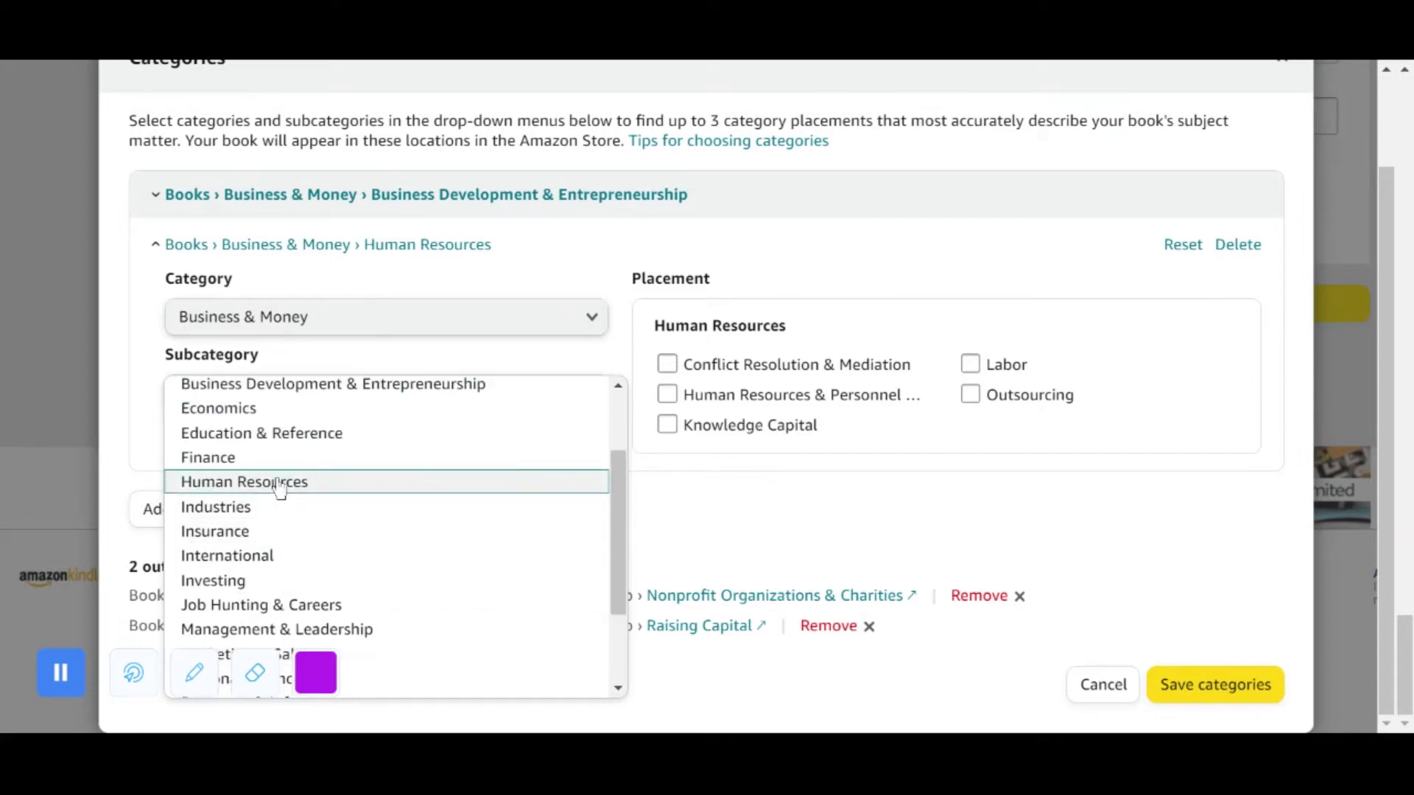
scroll(278, 493, "up", 3)
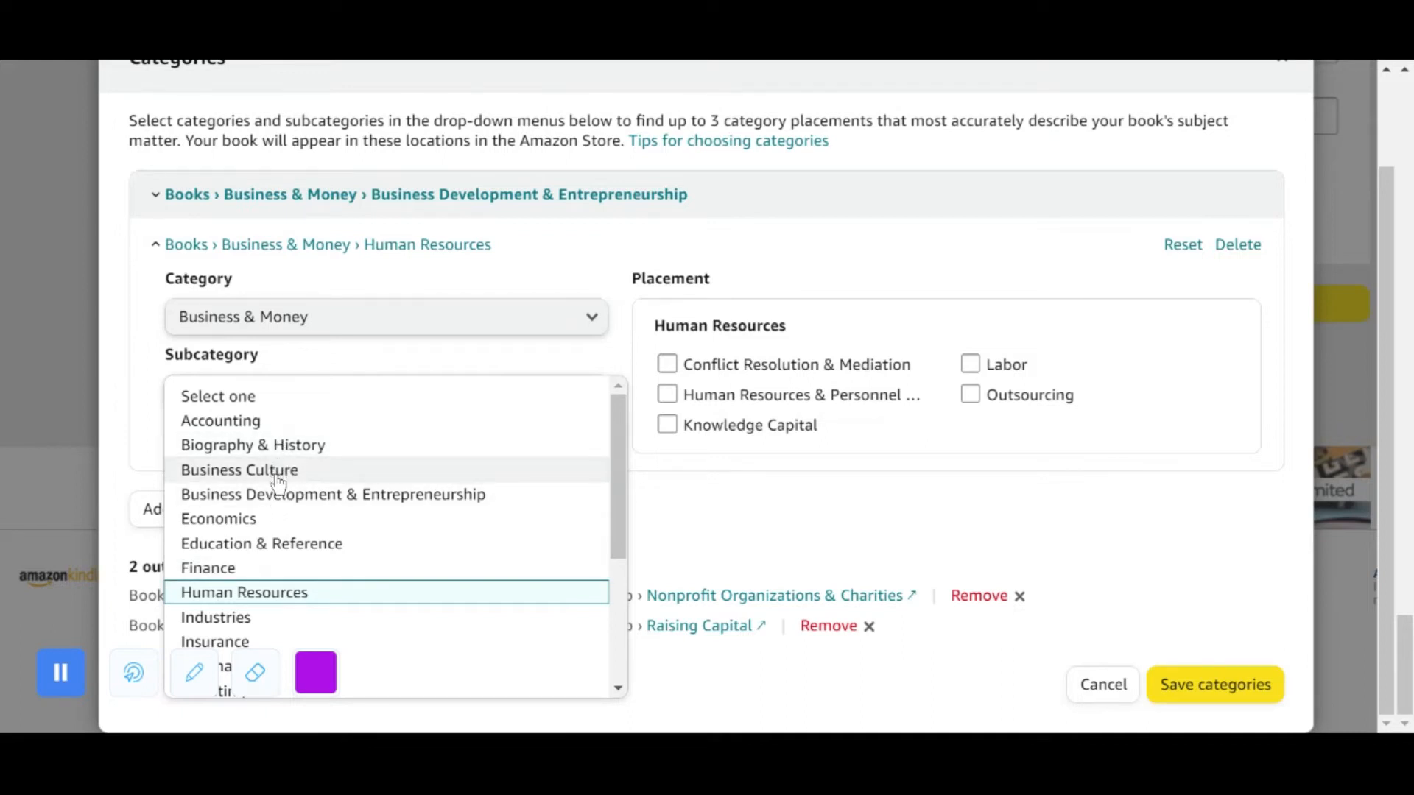
left_click(278, 480)
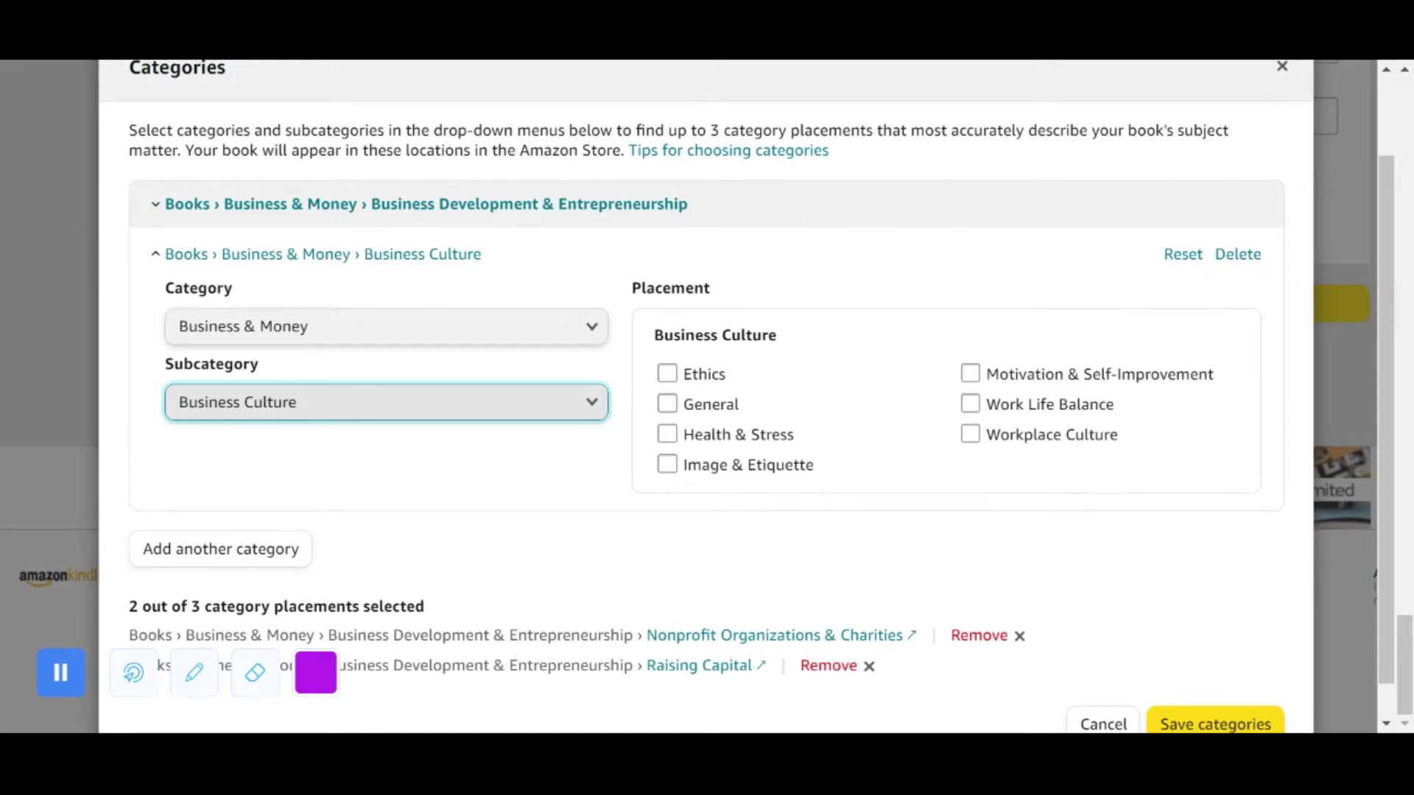
Step: Change the second category entry's subcategory to Business Development & Entrepreneurship
left_click(347, 409)
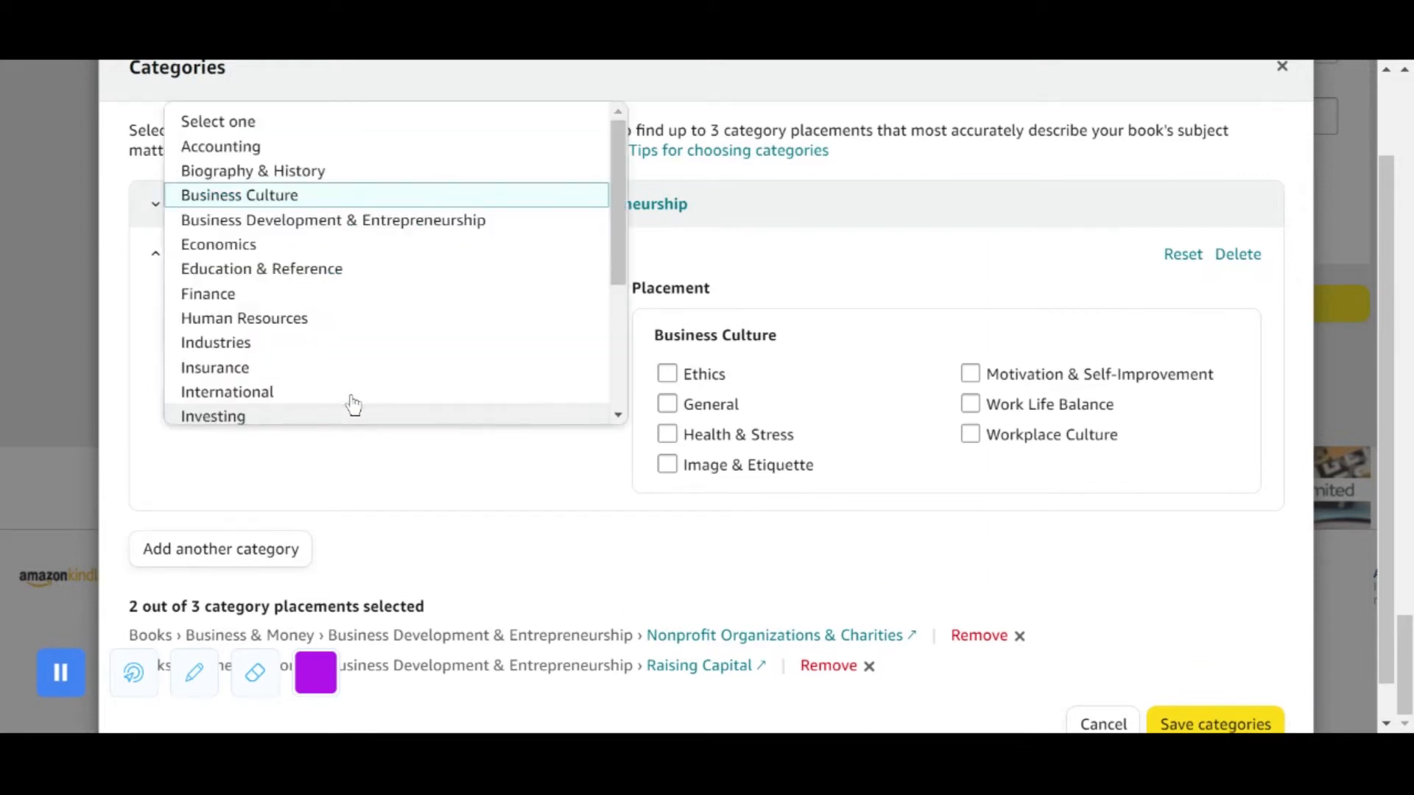
left_click(365, 221)
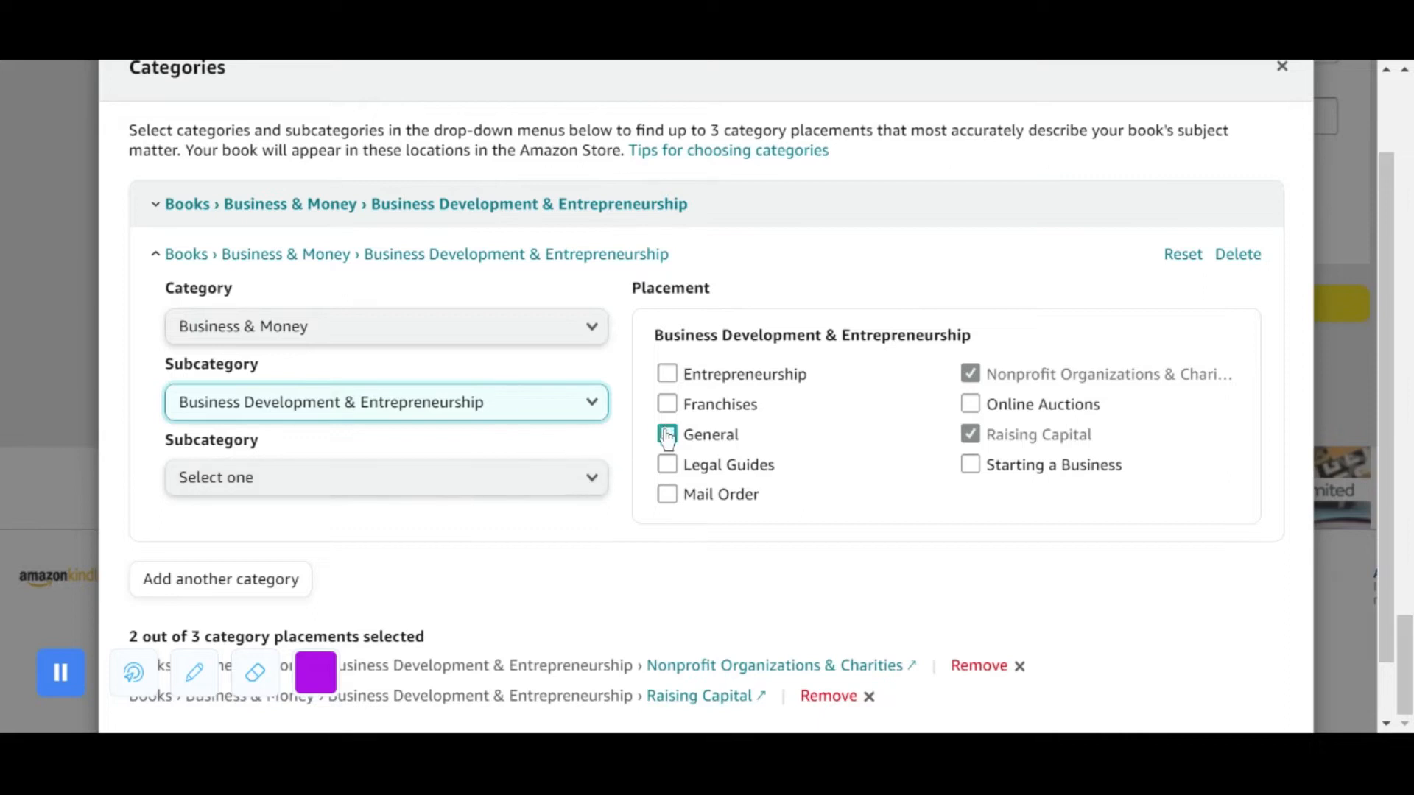
Step: Try Small Business and Marketing as the second category entry's further subcategory, then clear that choice
left_click(582, 479)
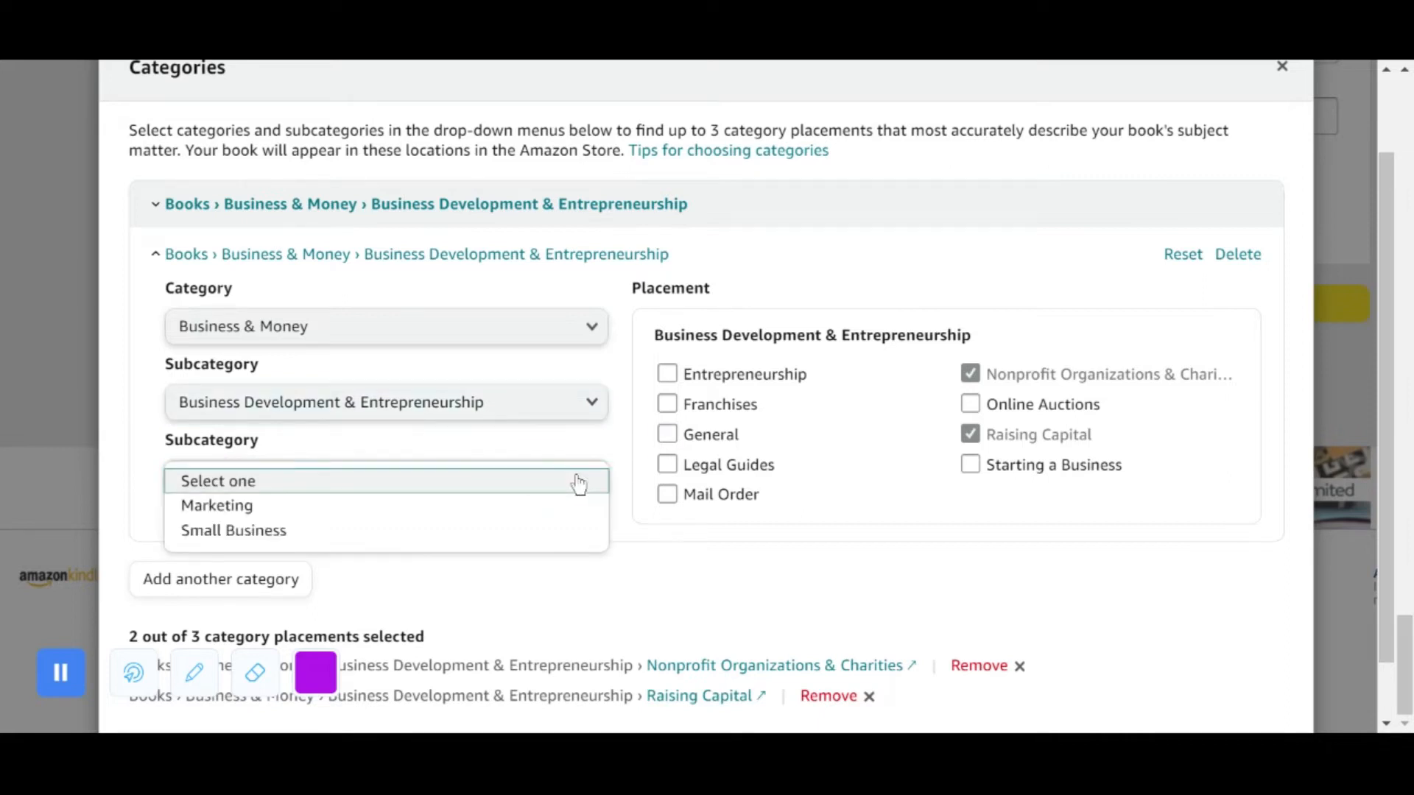
left_click(552, 536)
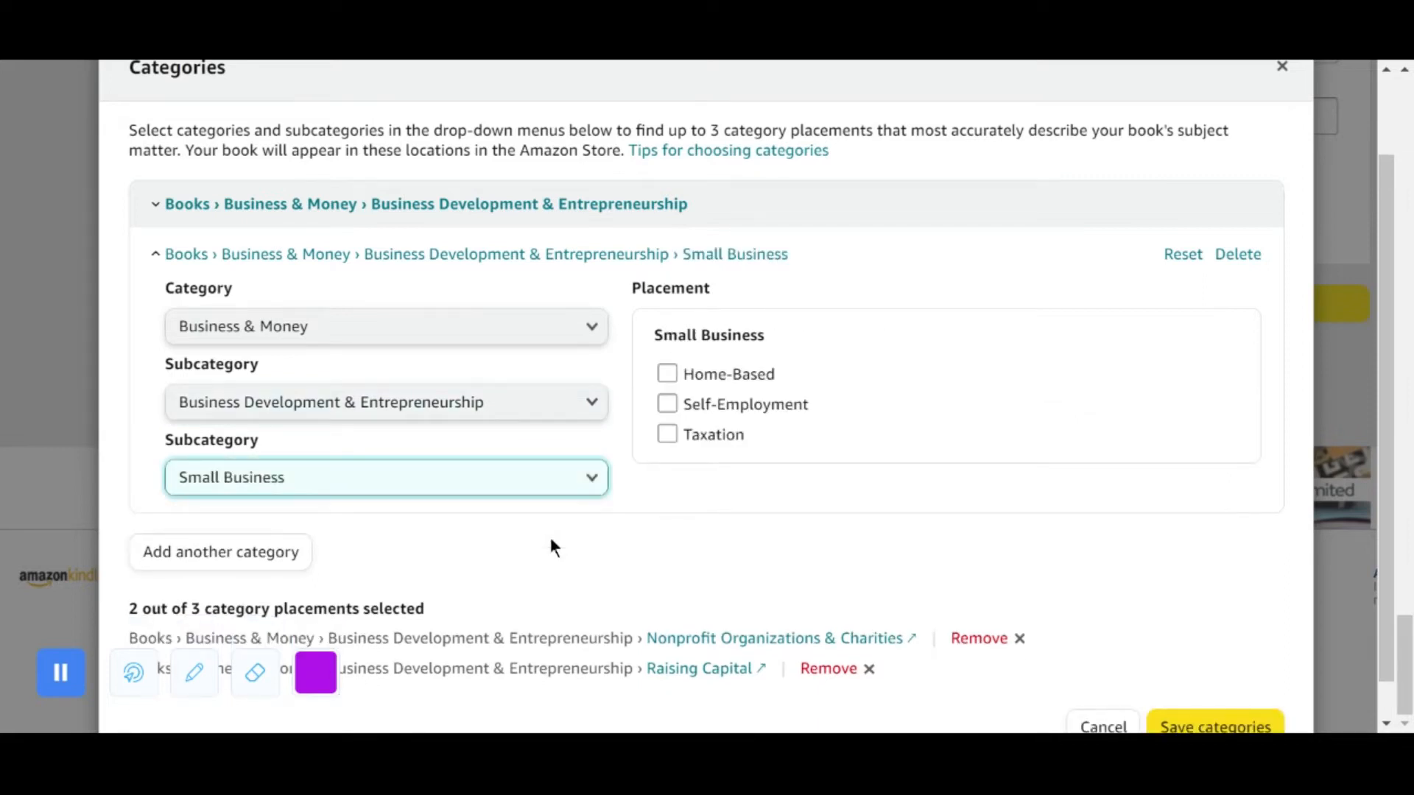
left_click(545, 483)
left_click(414, 507)
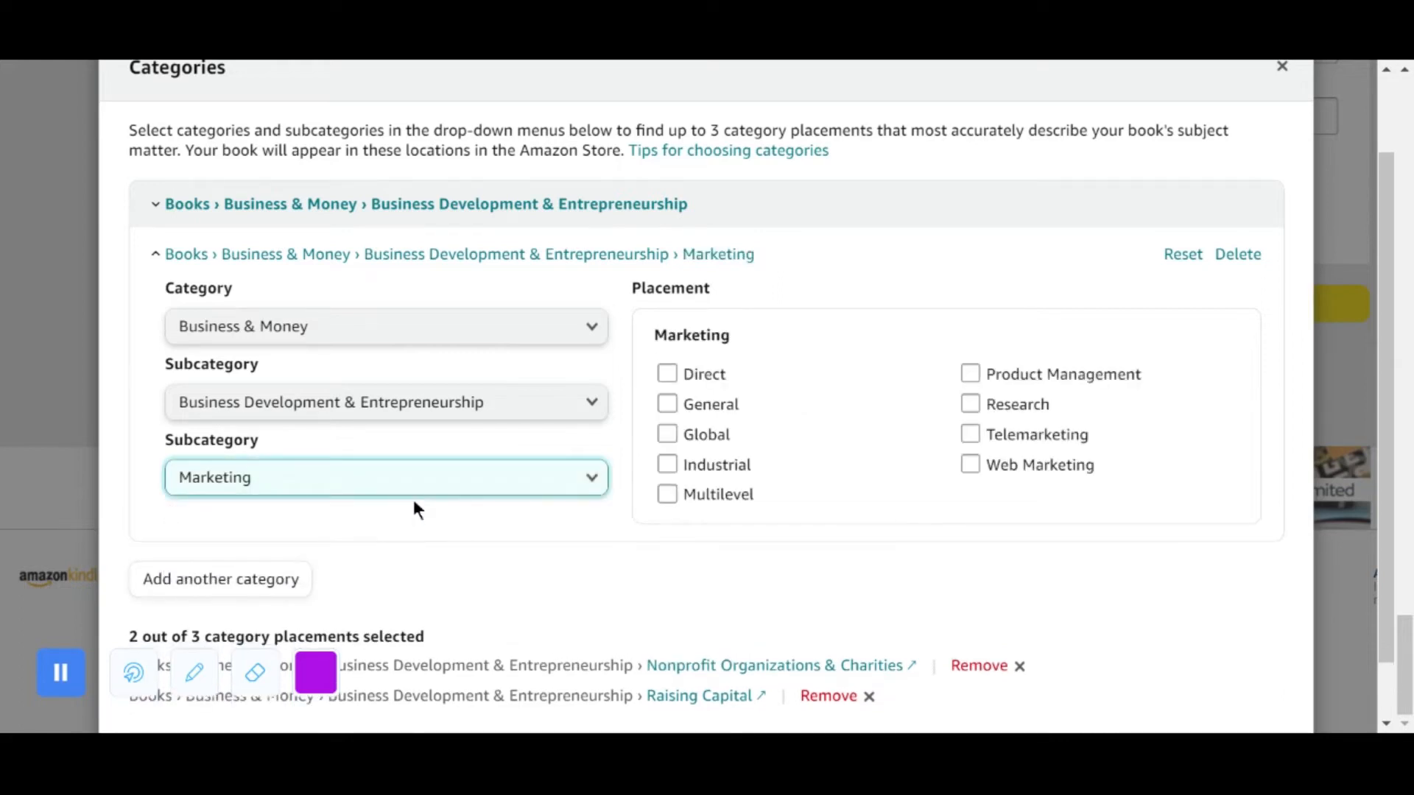
left_click(412, 492)
left_click(351, 479)
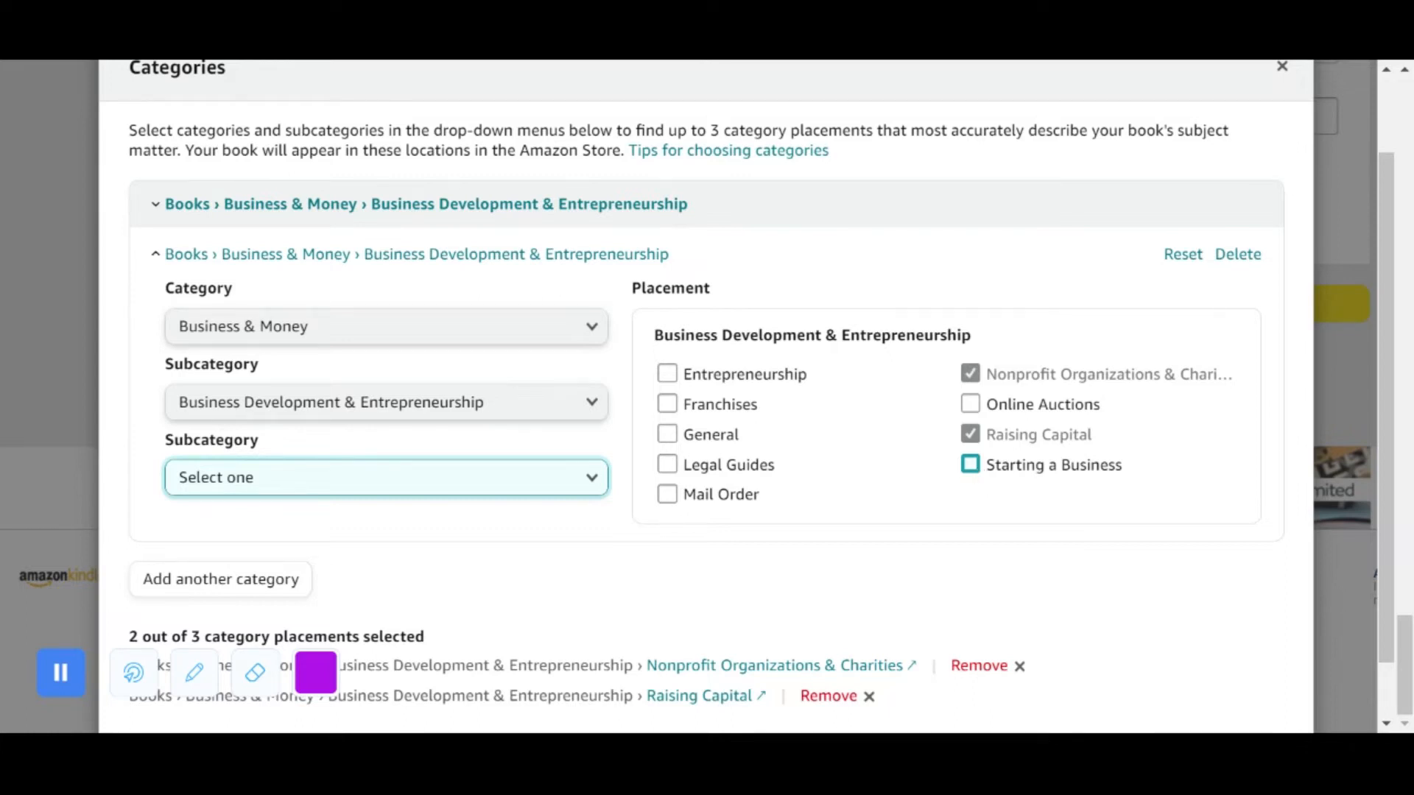
Step: Select the Starting a Business placement as the third category and save the categories
left_click(971, 465)
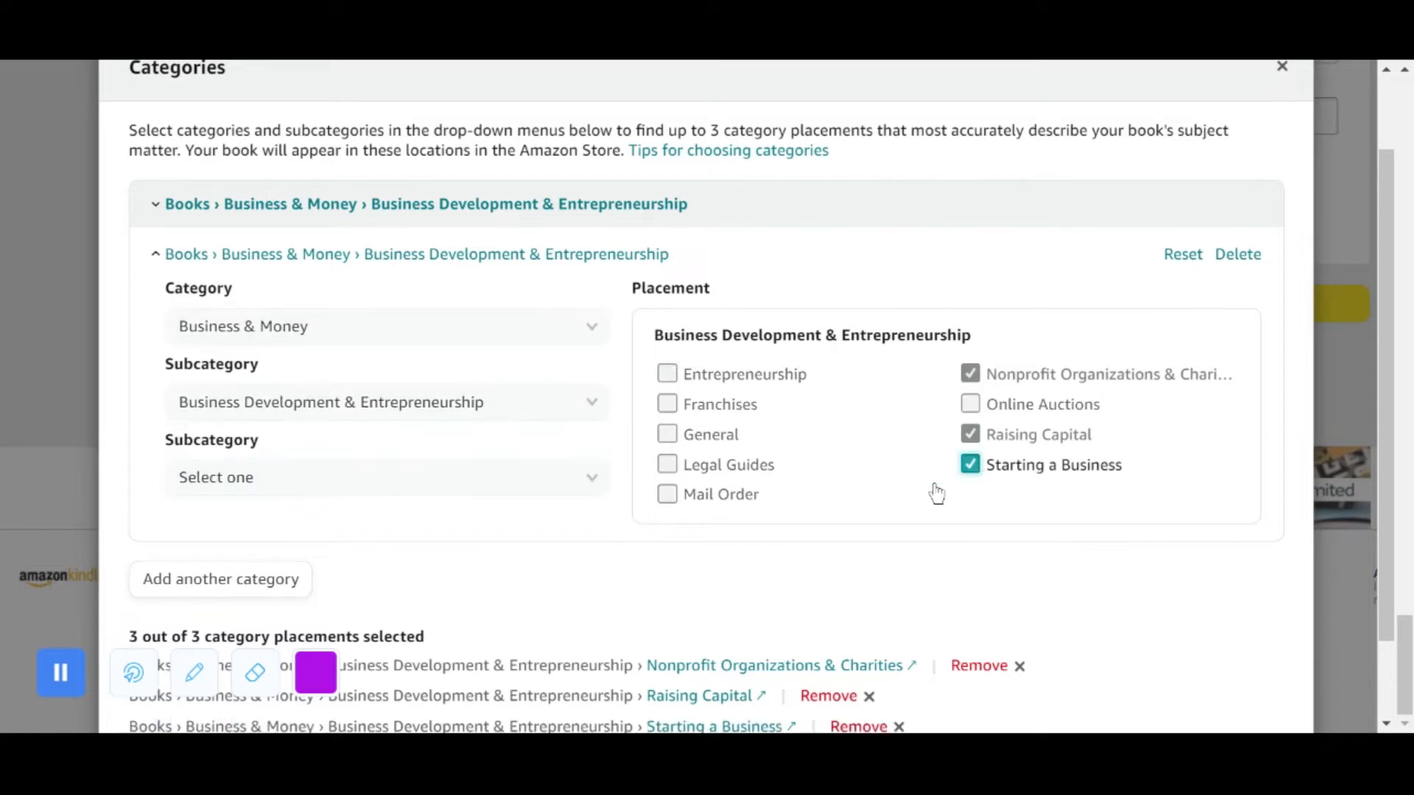
scroll(915, 505, "down", 2)
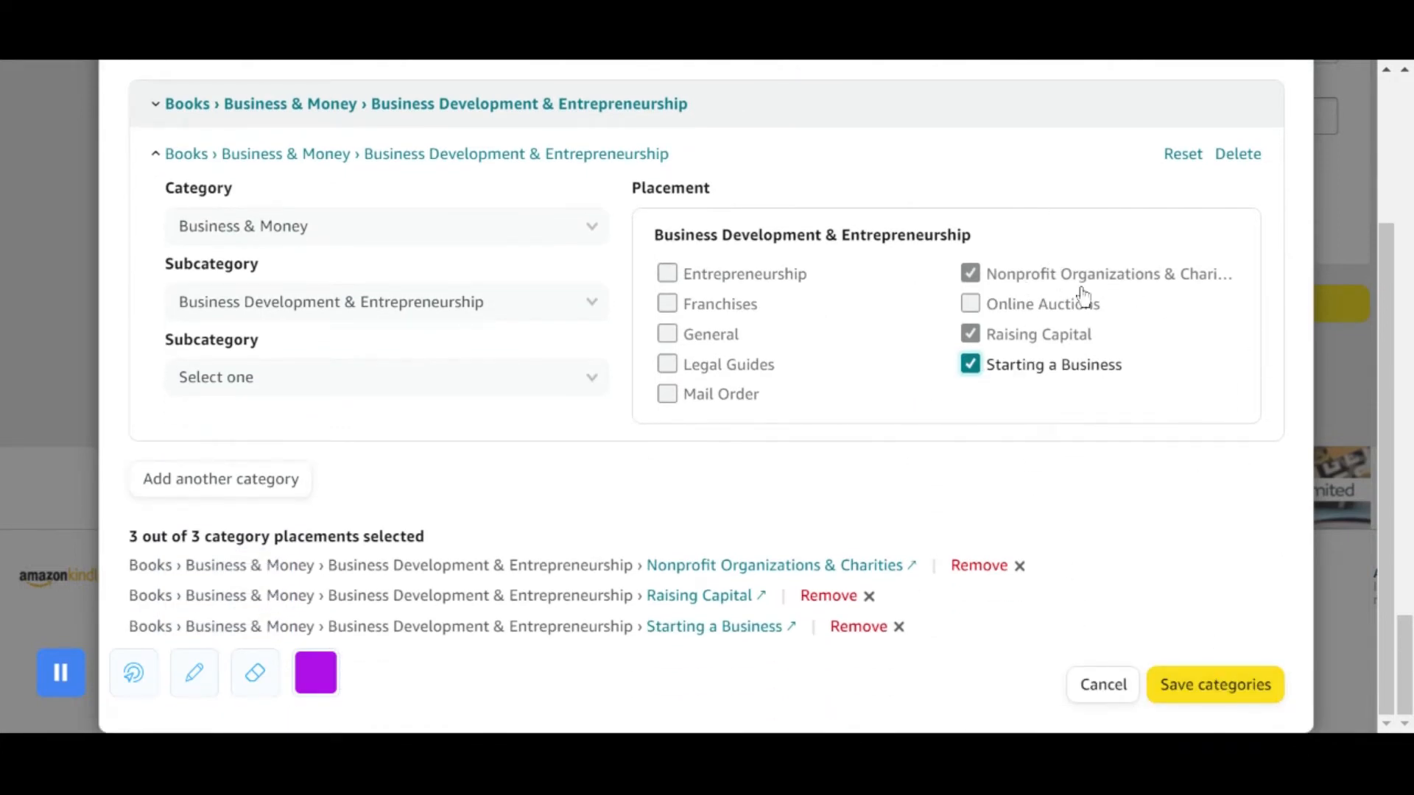
left_click(1201, 685)
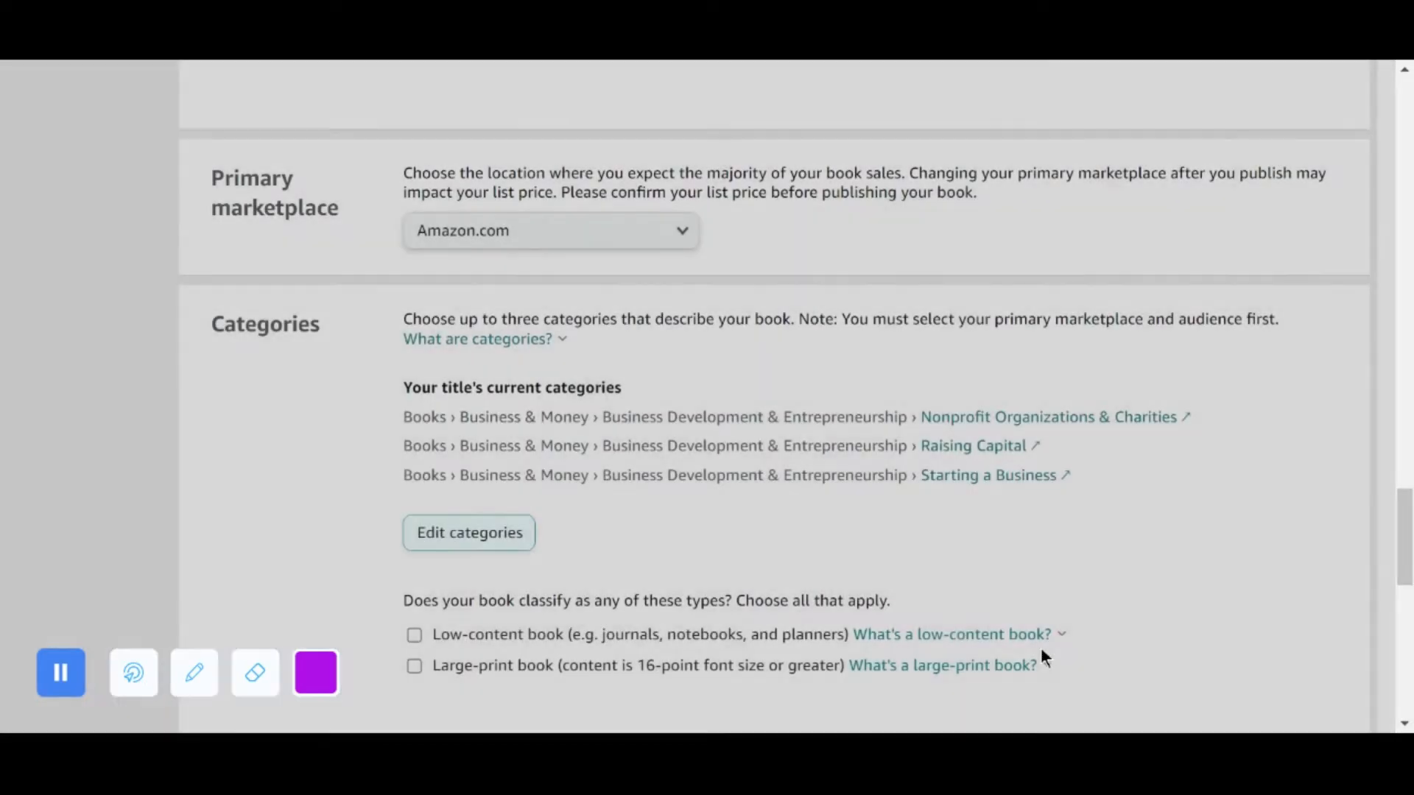
Step: Review the saved categories and the keywords, then save the paperback details and continue to the content stage
scroll(781, 453, "up", 1)
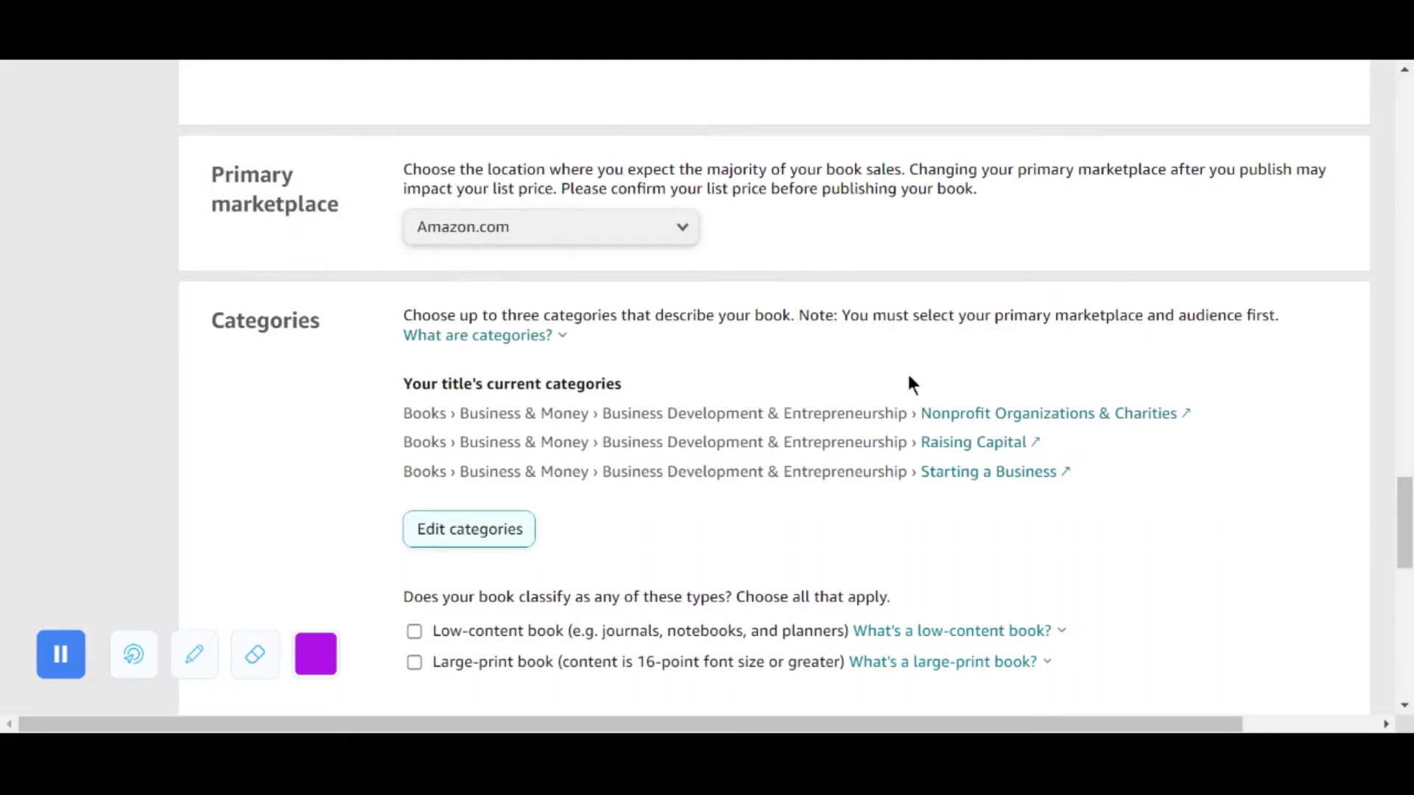
scroll(832, 431, "down", 1)
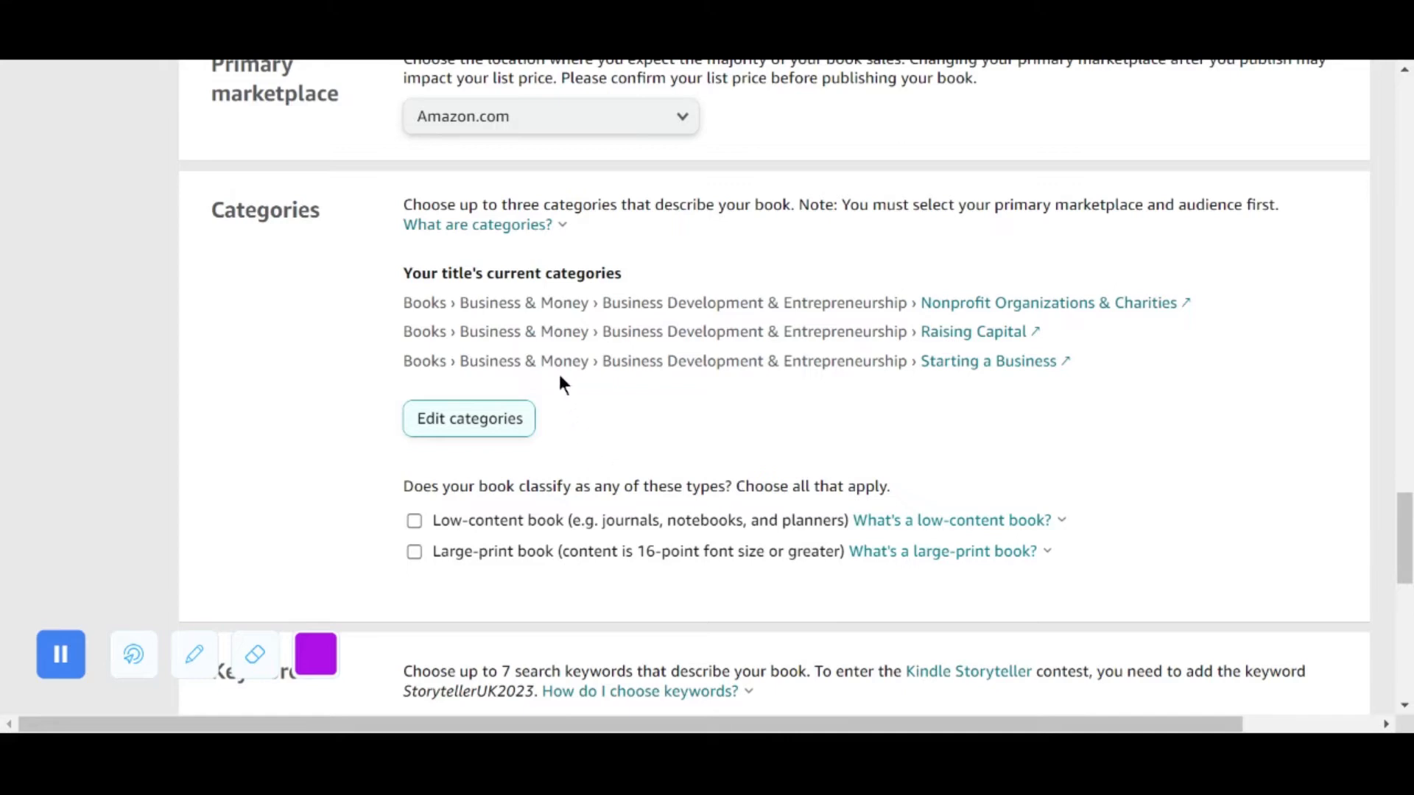
scroll(560, 368, "down", 1)
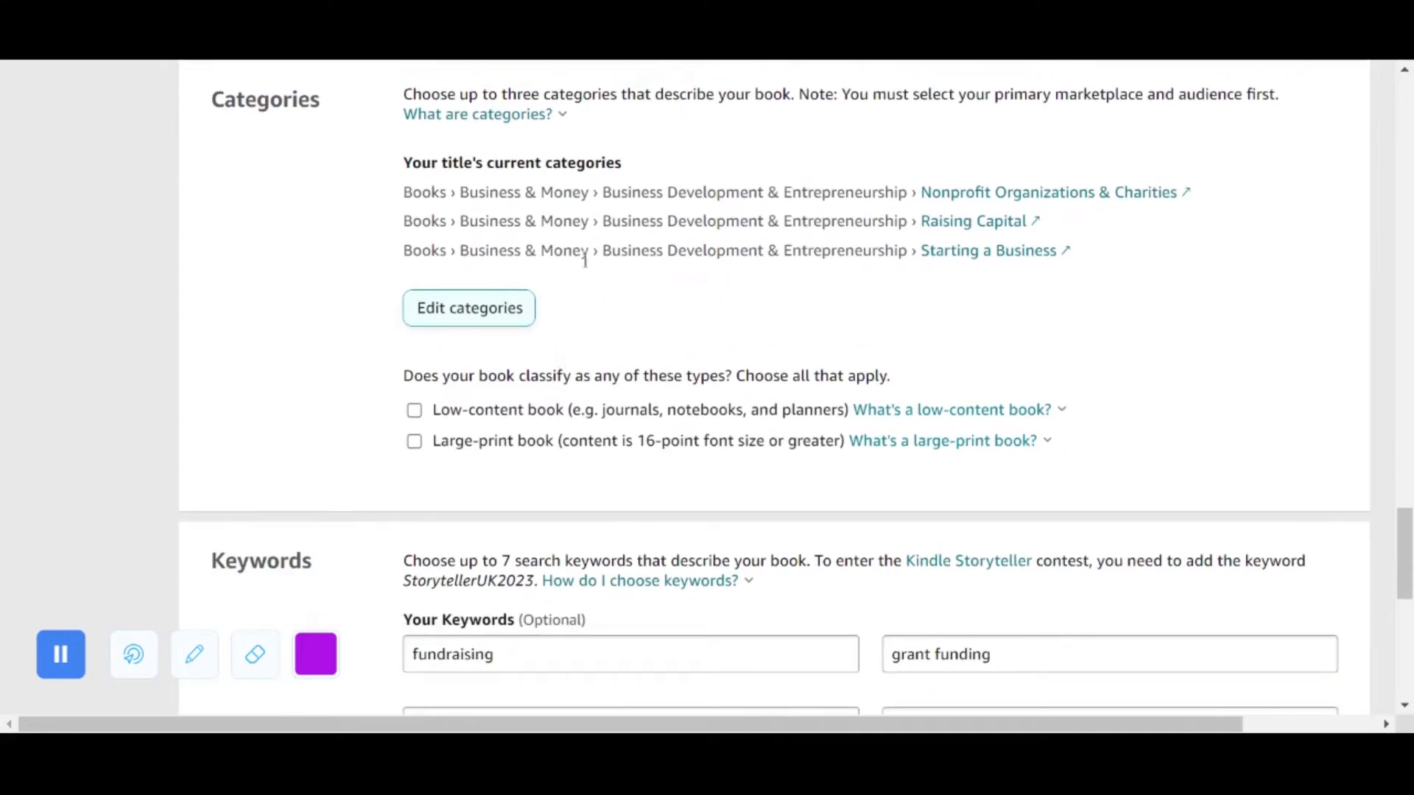
scroll(585, 265, "down", 2)
scroll(589, 263, "up", 2)
scroll(442, 442, "down", 4)
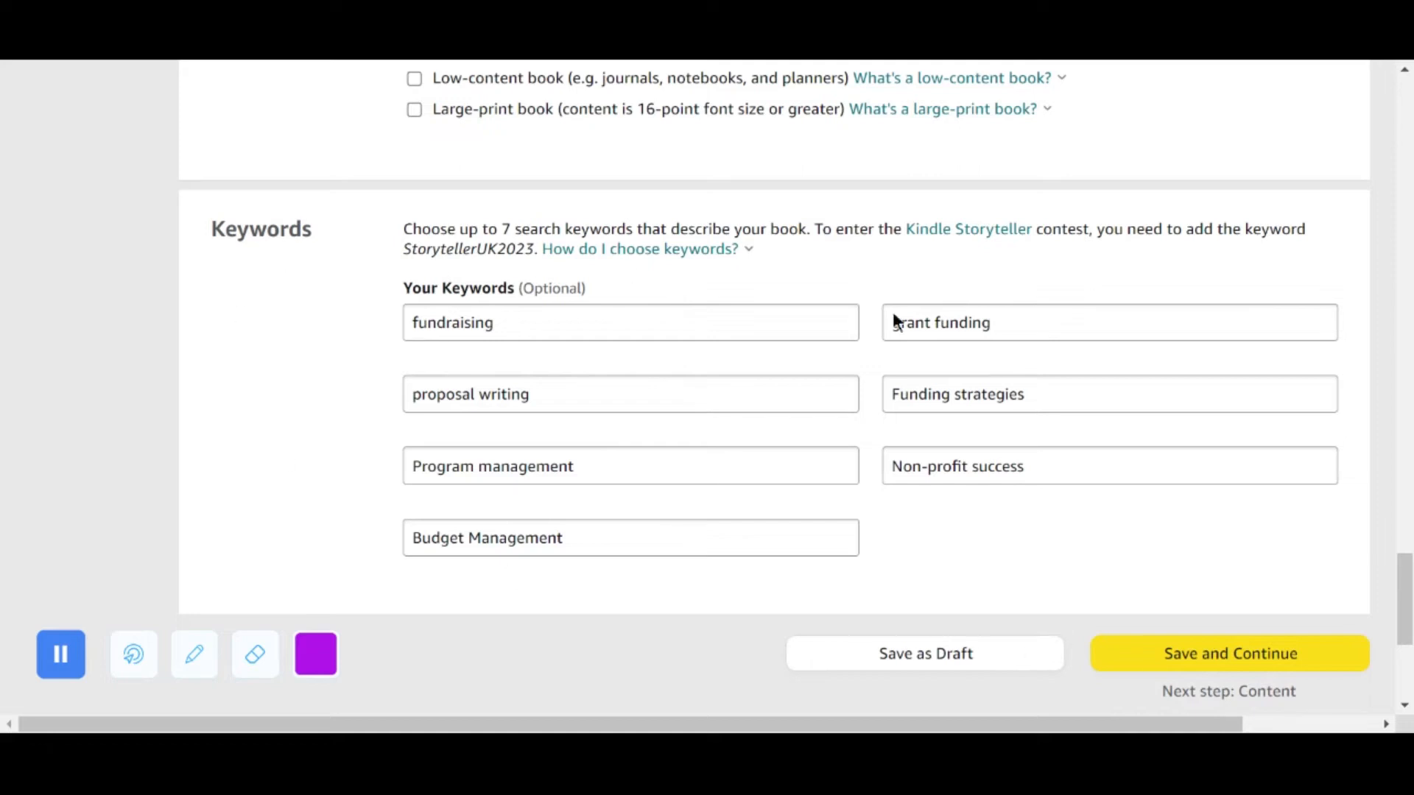
left_click(1187, 667)
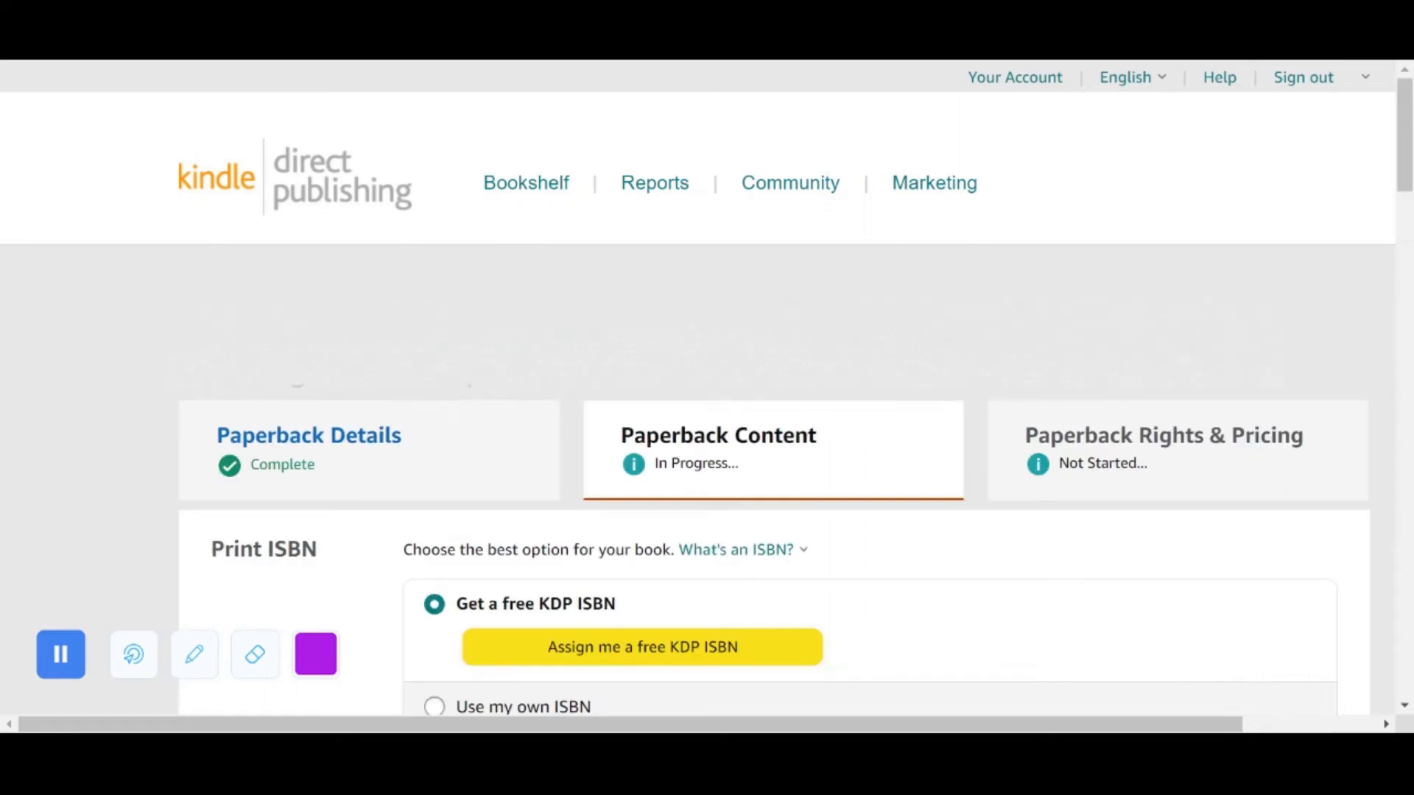
Step: Choose to use an own ISBN for the print edition, enter the ISBN and set the imprint to "Mind2Gblobal Oasis"
scroll(595, 414, "down", 6)
scroll(558, 398, "up", 2)
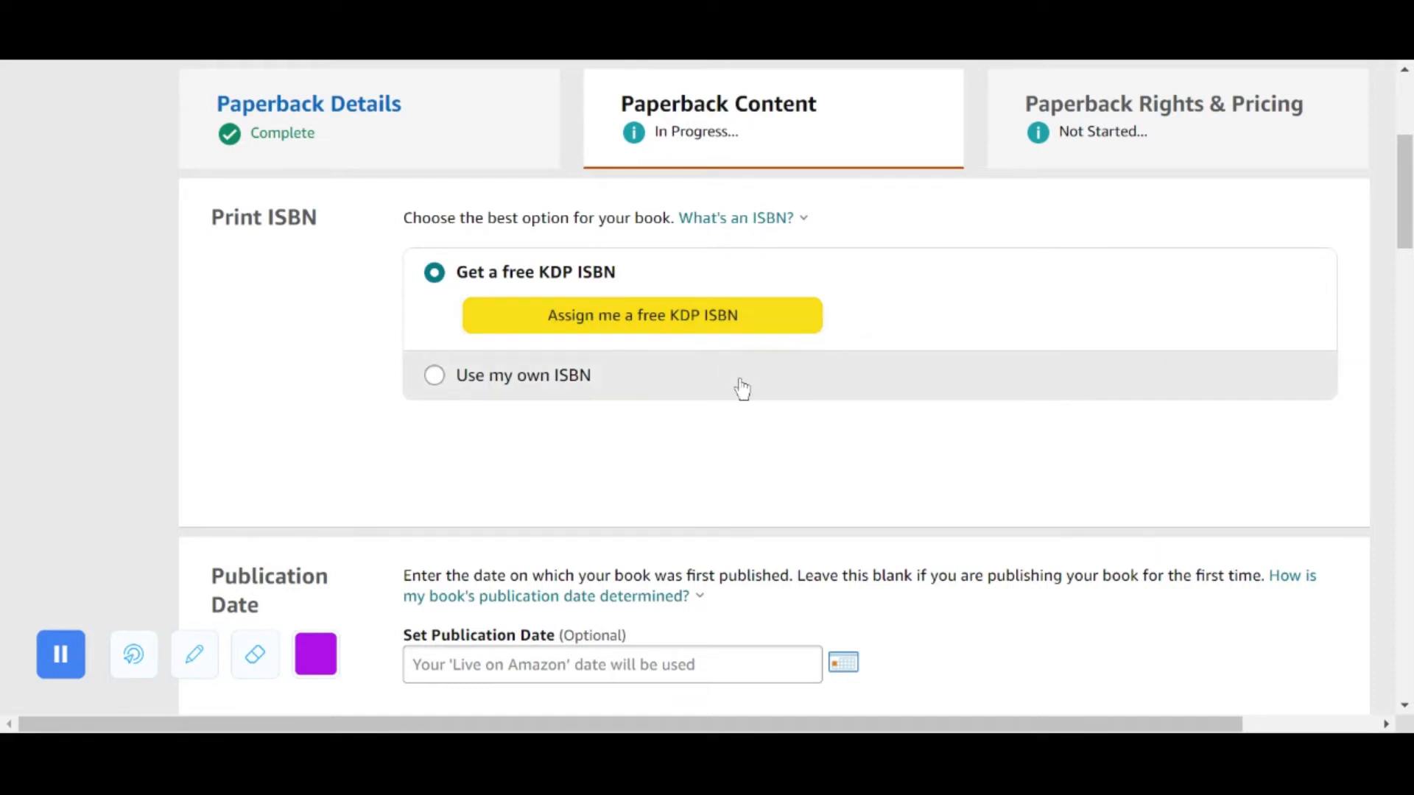
left_click(640, 396)
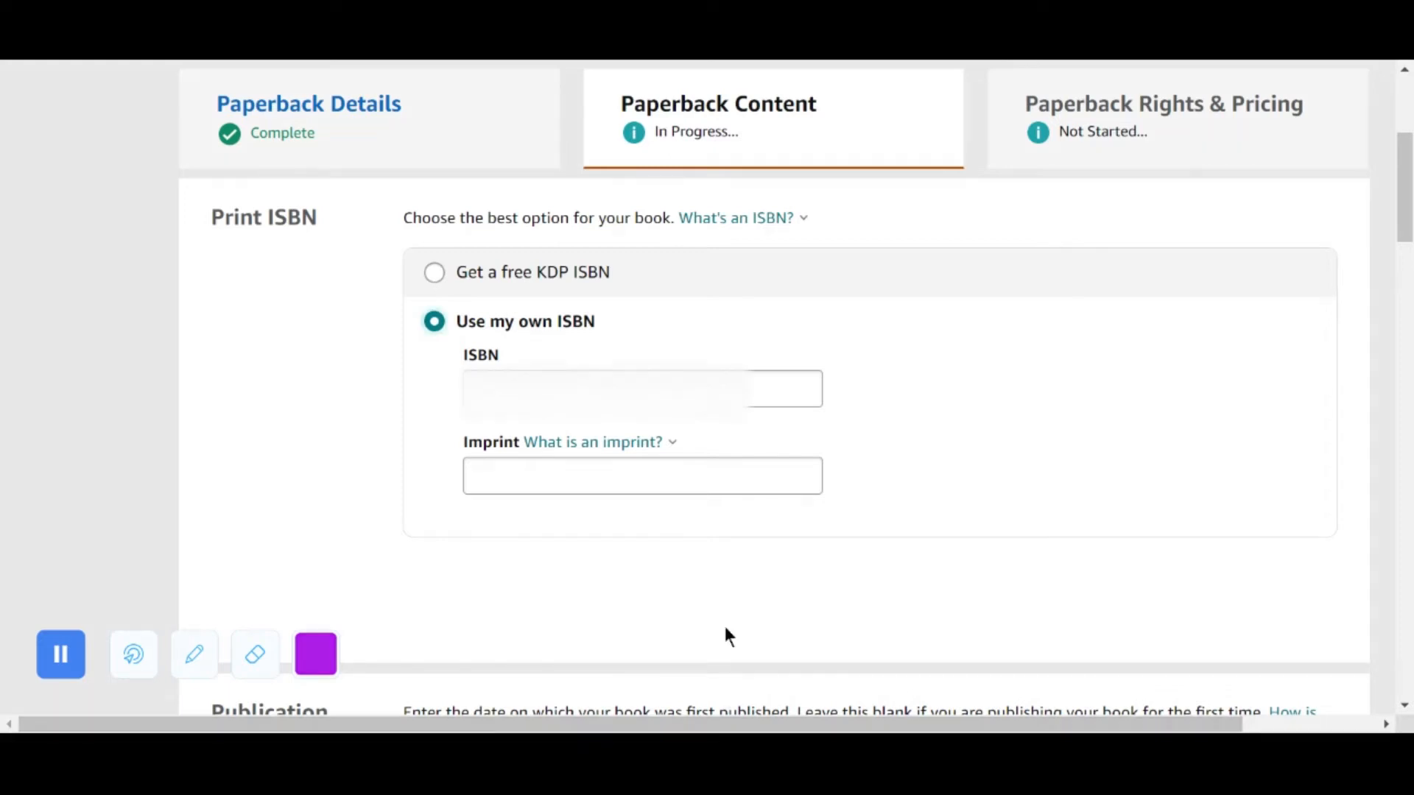
left_click(640, 391)
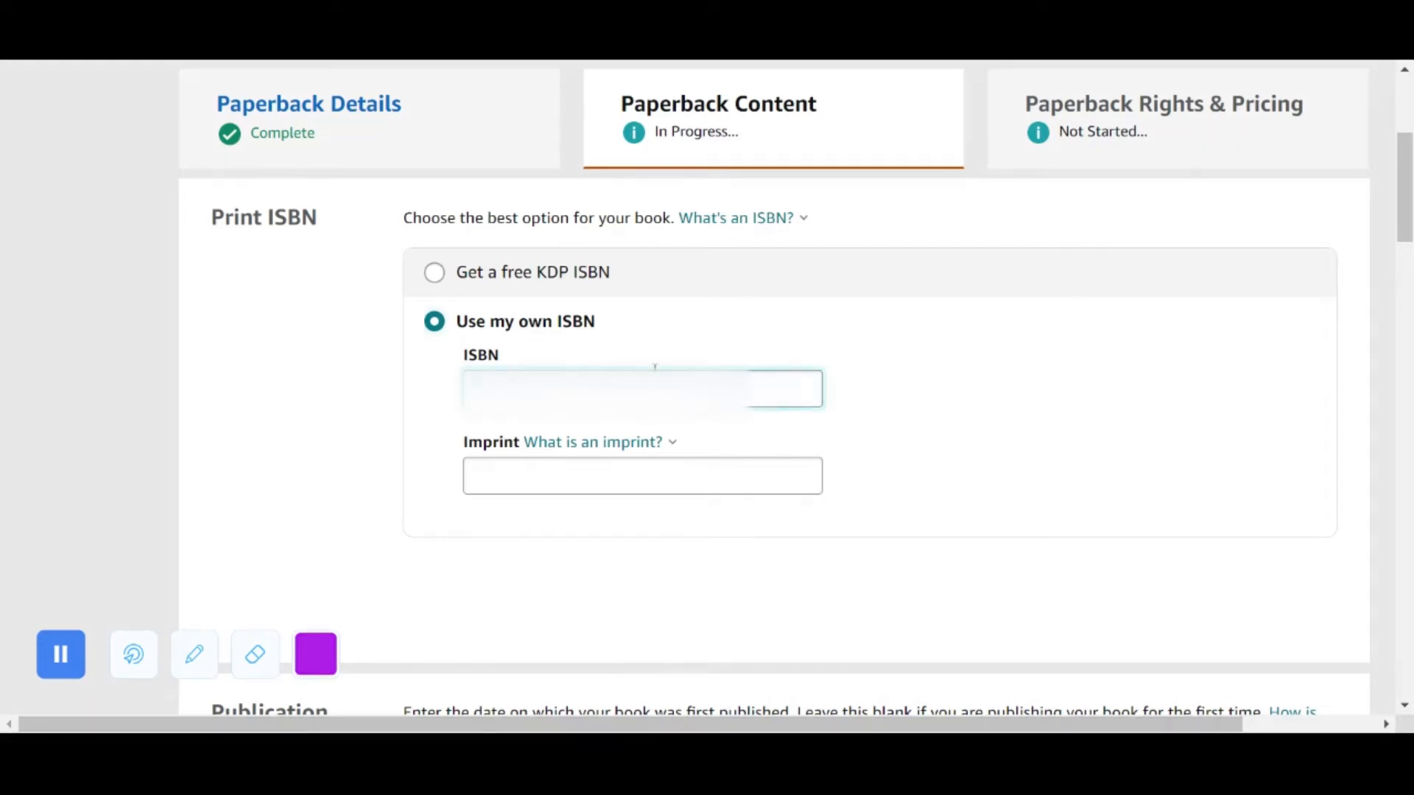
left_click(621, 475)
type("Min")
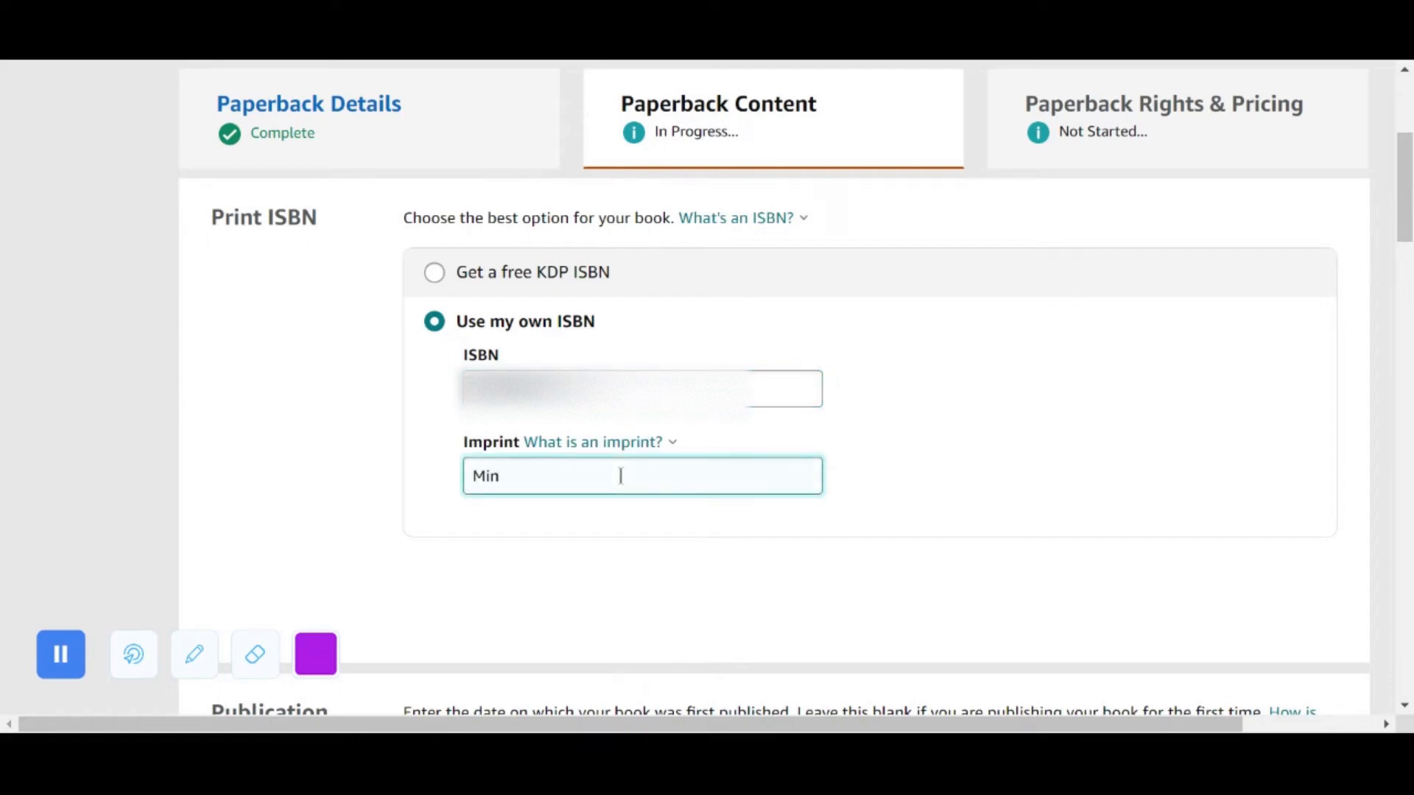
type("d2Gblobal Oasis")
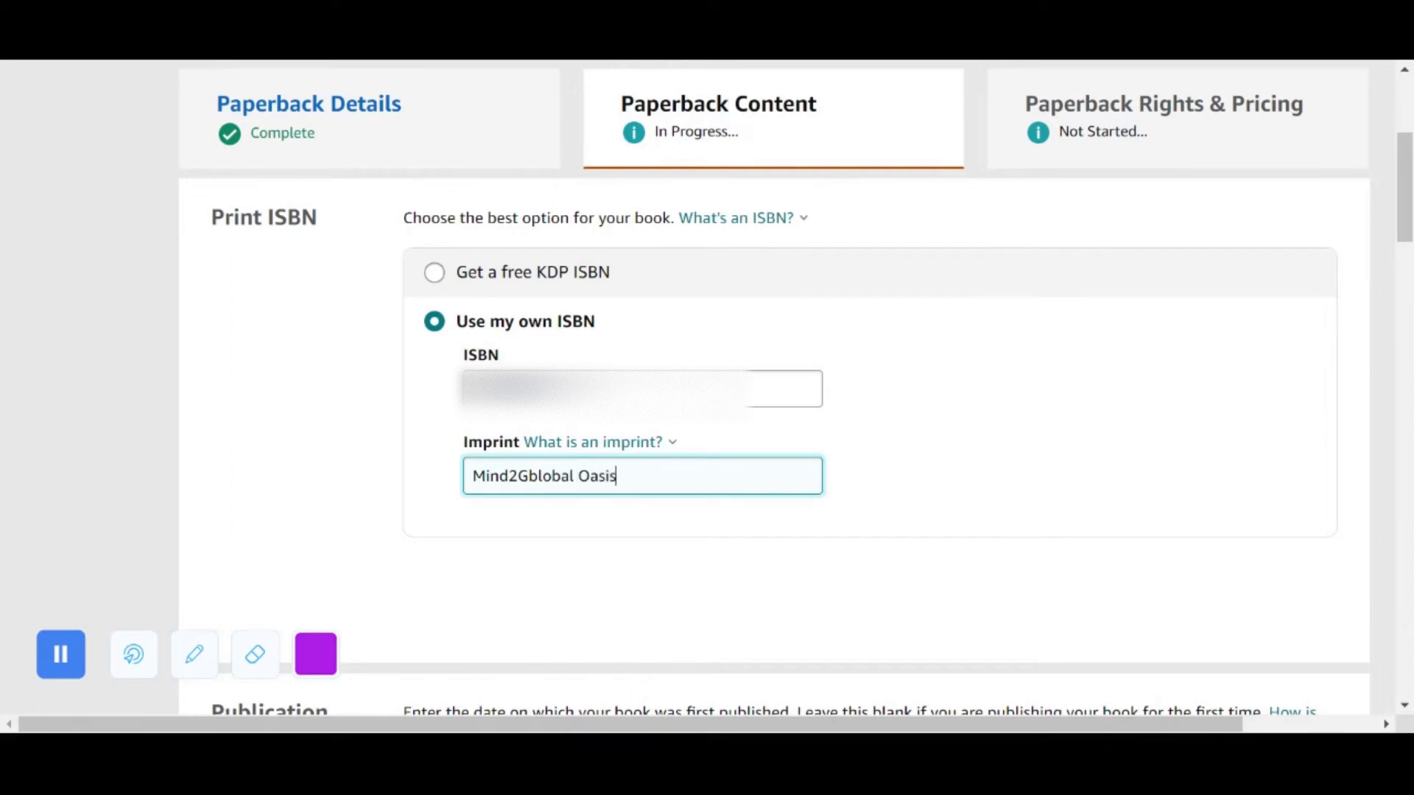
left_click(909, 441)
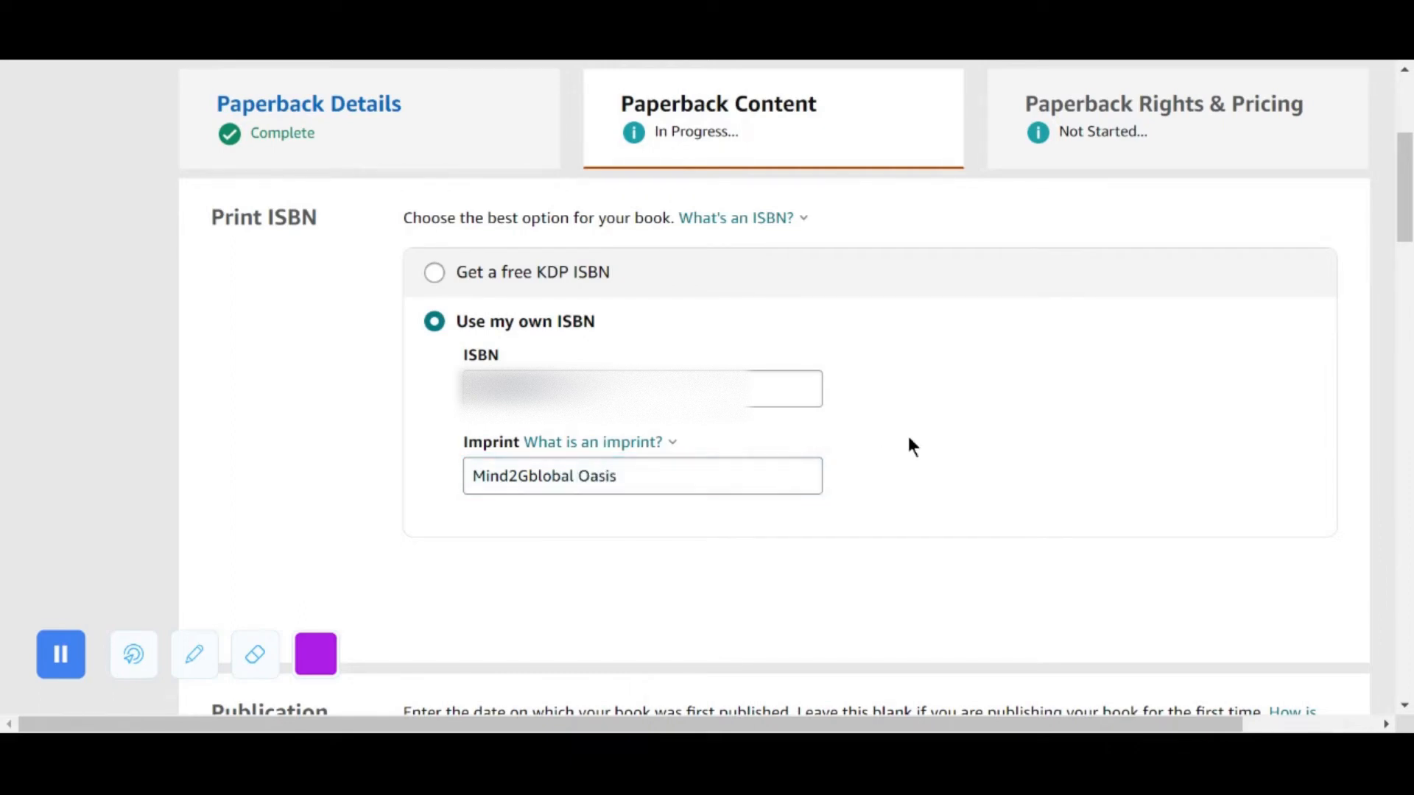
Step: Leave the publication date blank and set the ink and paper type to black & white interior with cream paper
scroll(770, 389, "down", 5)
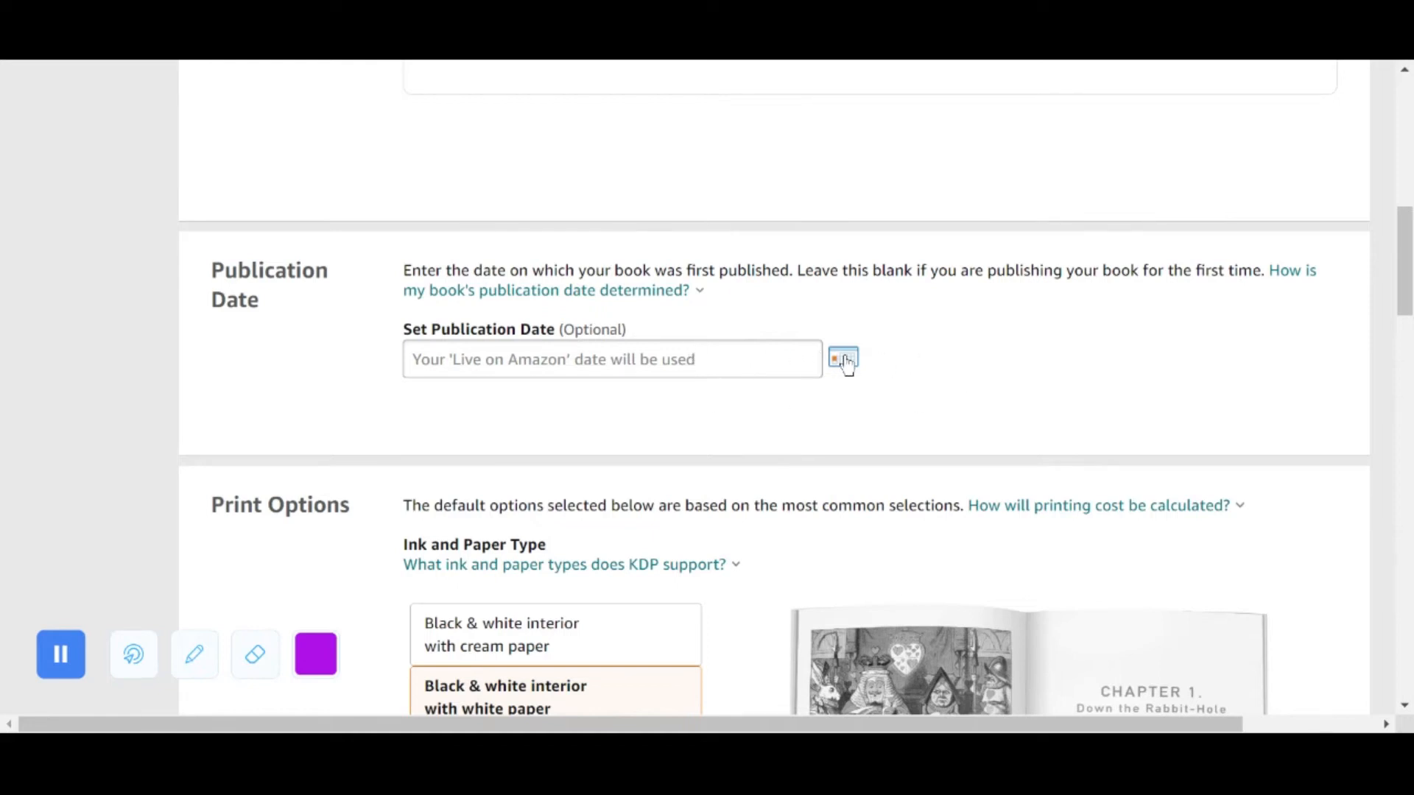
scroll(814, 310, "down", 2)
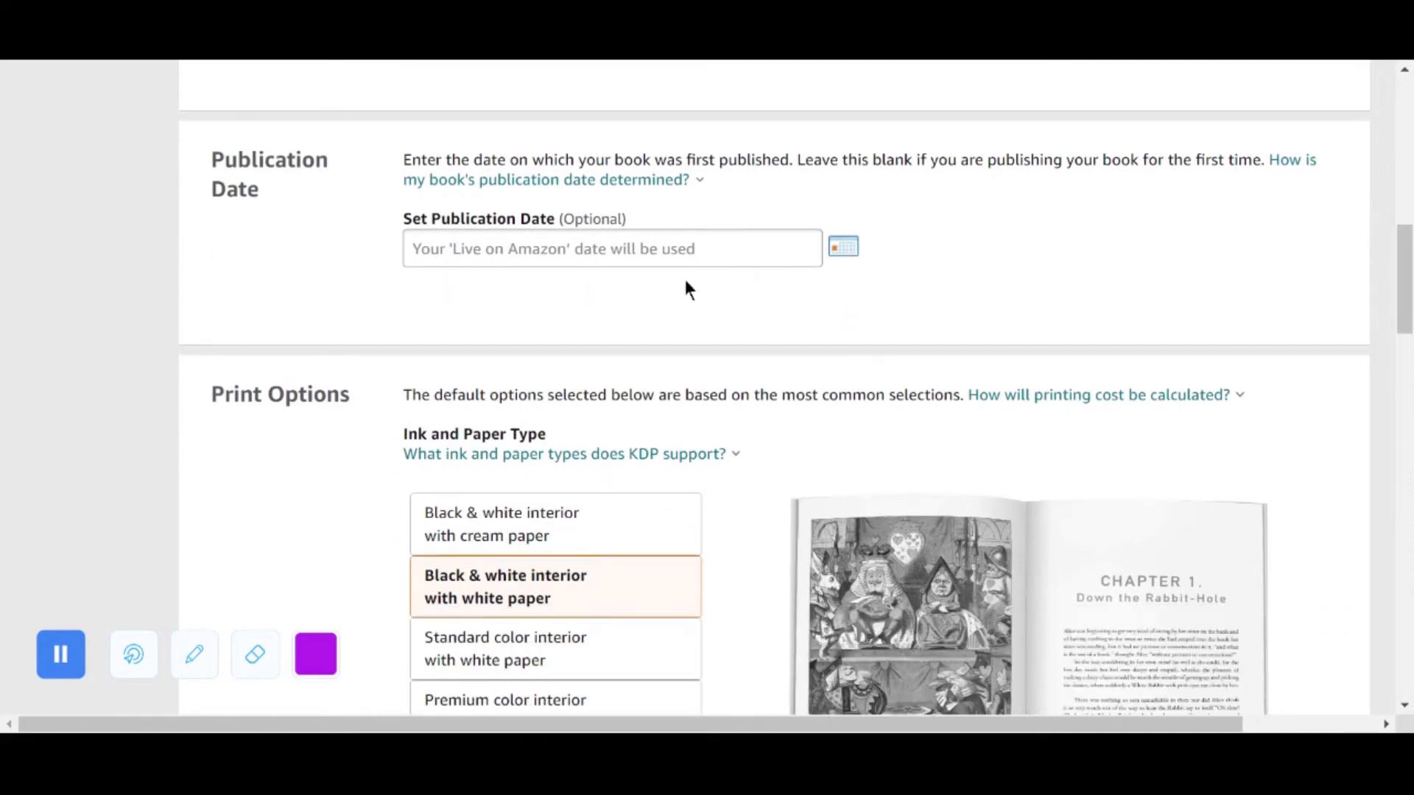
scroll(733, 287, "down", 3)
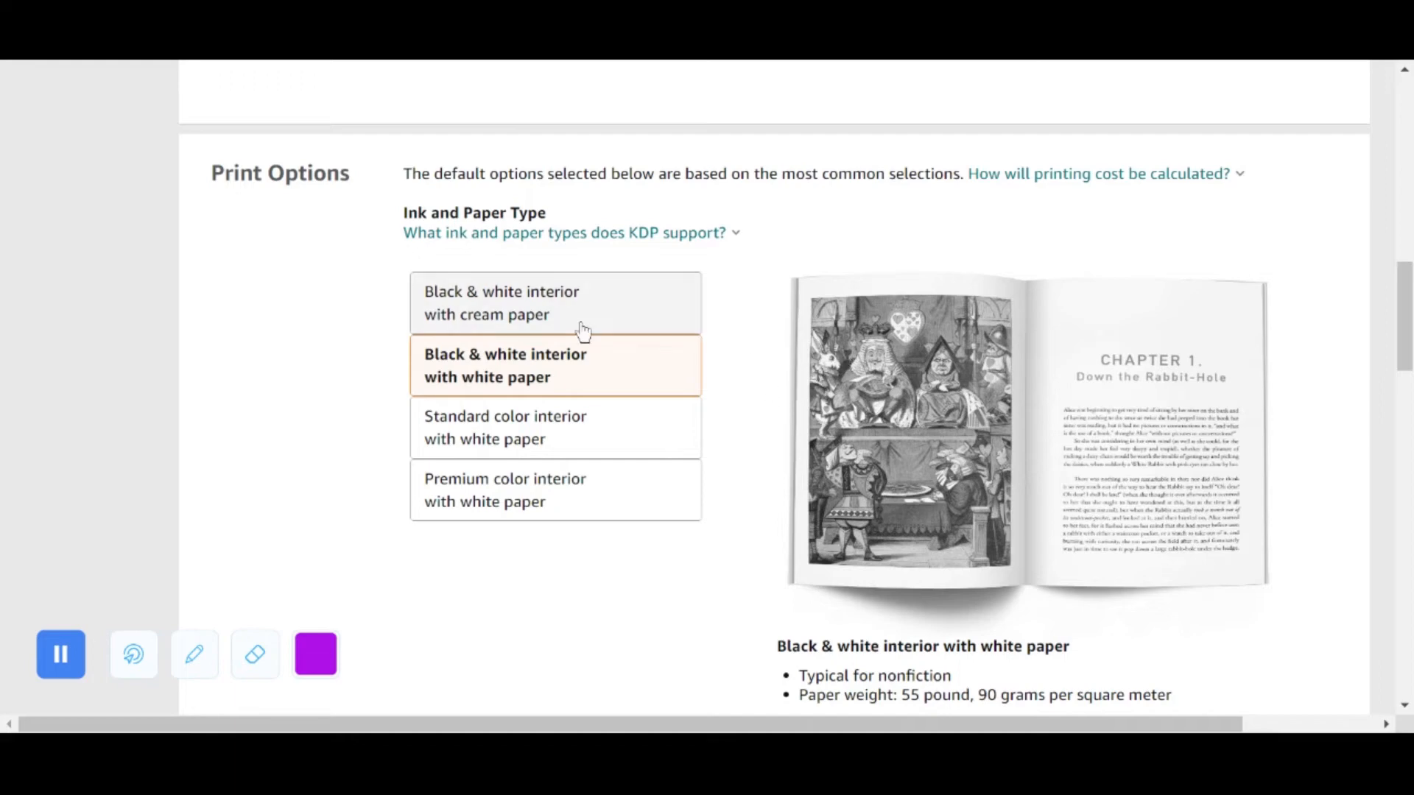
left_click(540, 307)
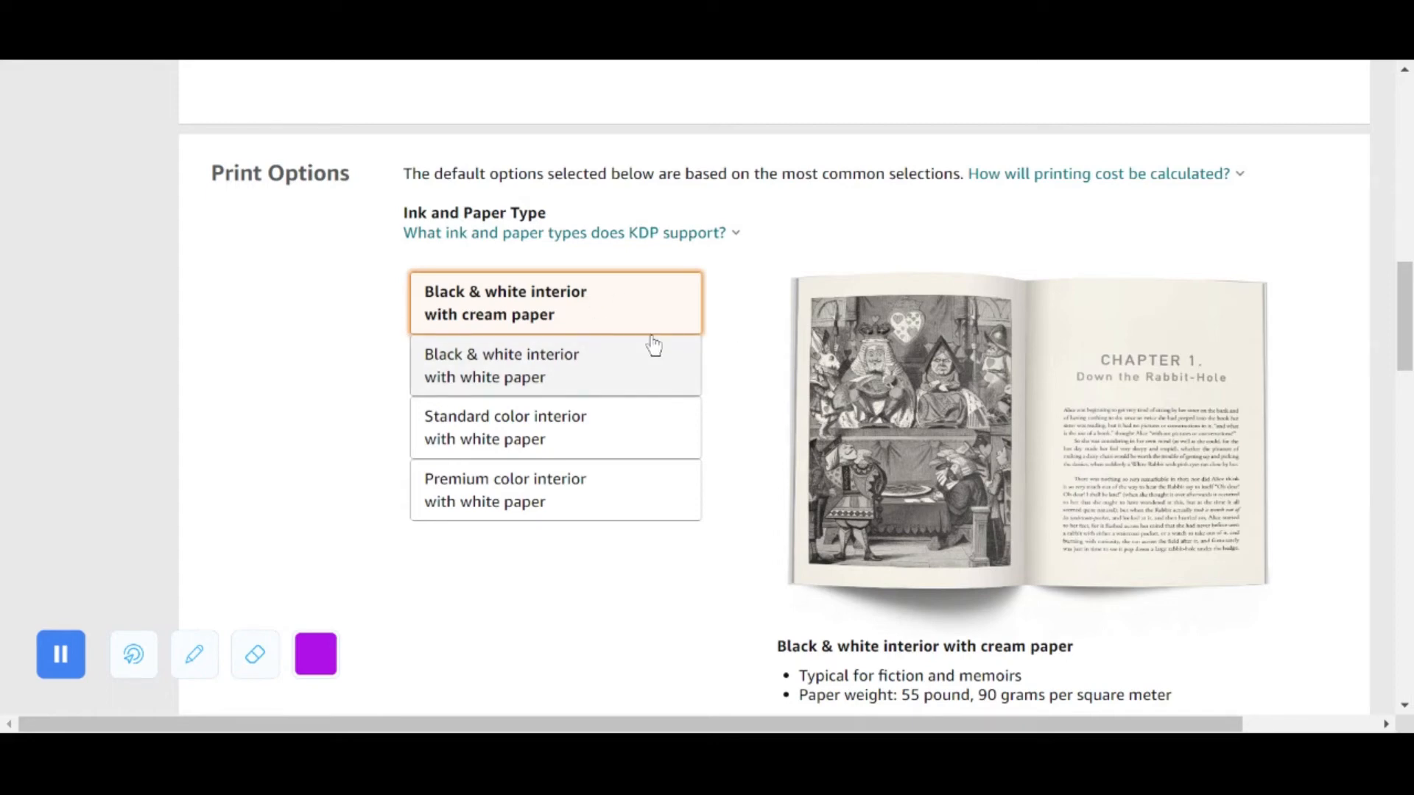
scroll(654, 346, "down", 5)
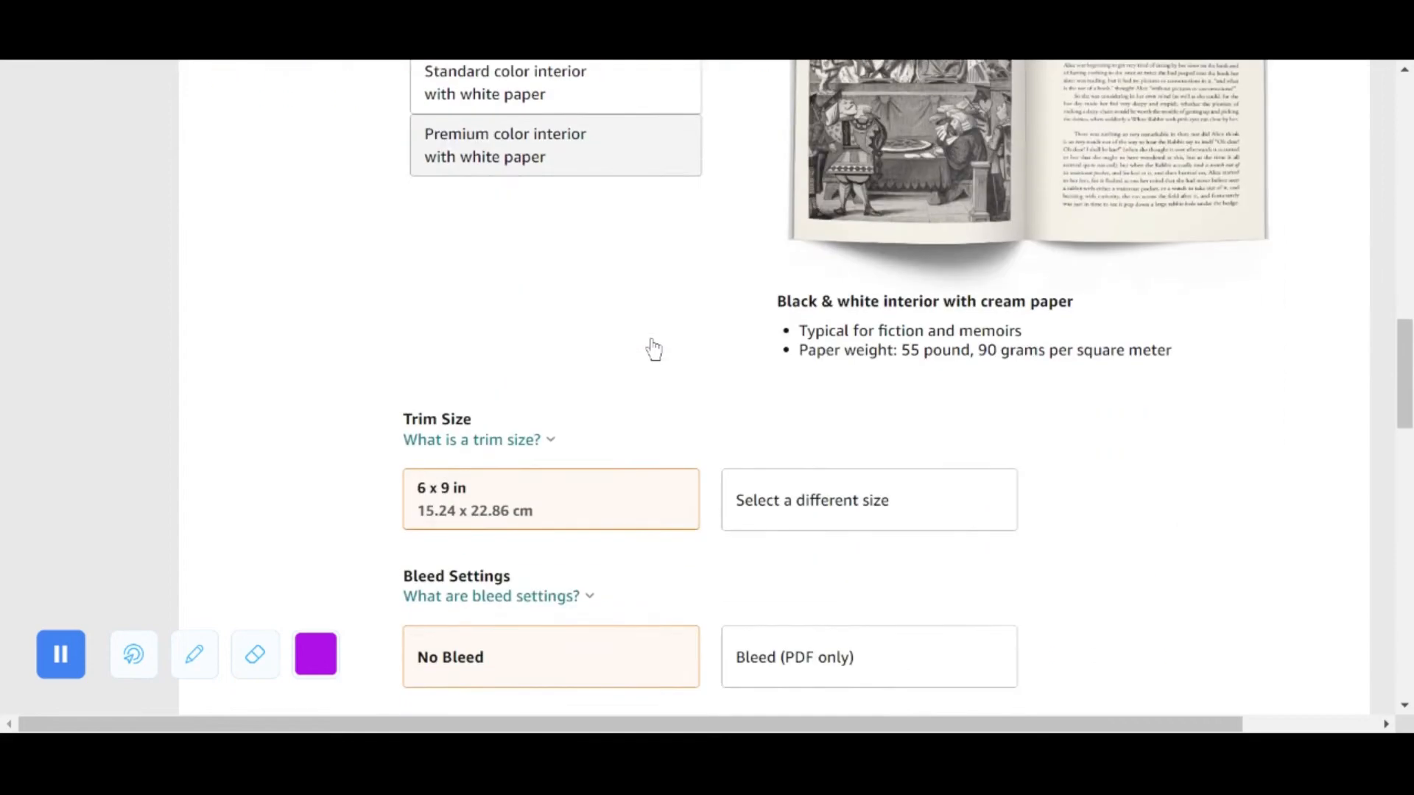